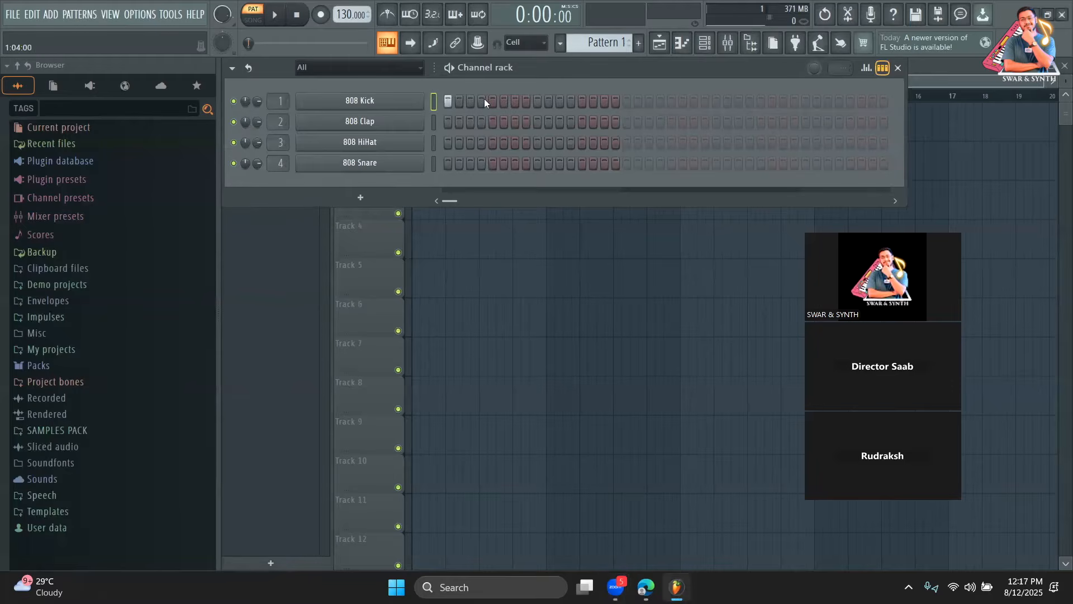
Add 808 Kick hits on steps 4 and 7 of Pattern 1 and set the project tempo to 110 BPM
left_click(515, 100)
left_click_drag(352, 15, 353, 22)
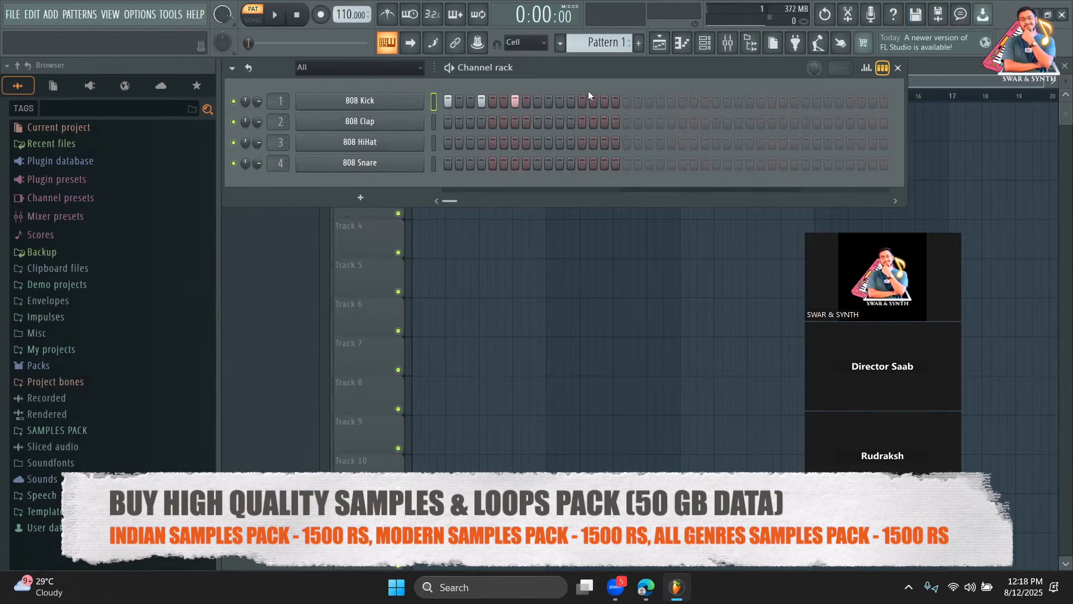
Program 808 Clap hits on steps 5 and 13 and 808 HiHat hits on every odd step while the pattern plays
left_click(493, 123)
left_click(582, 123)
left_click(471, 142)
key("space")
left_click(493, 144)
left_click(514, 142)
left_click(538, 142)
left_click(560, 143)
left_click(582, 142)
left_click(615, 143)
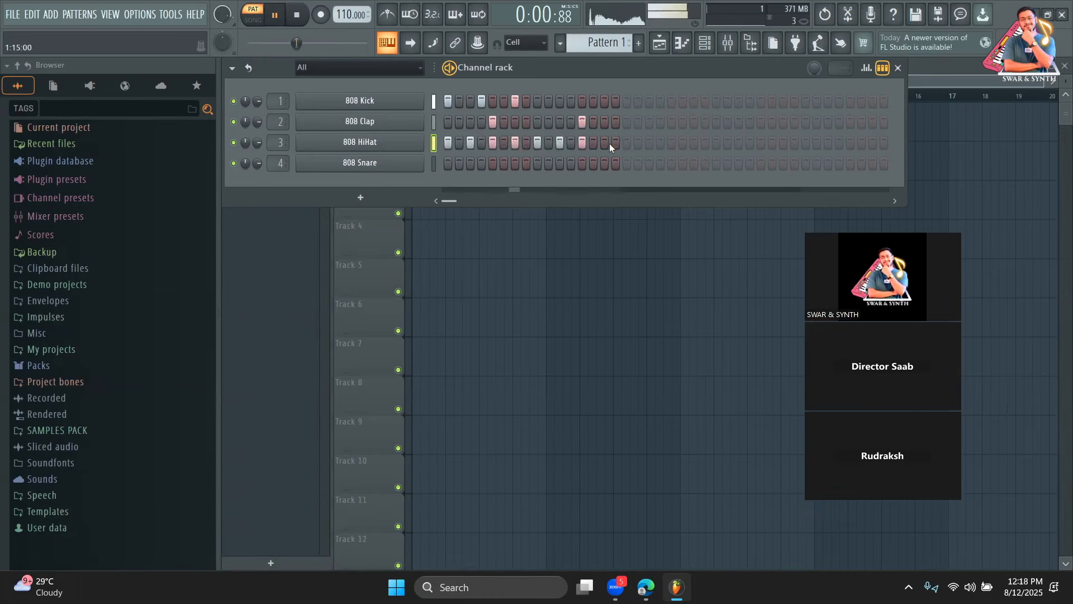
left_click(602, 147)
left_click(613, 144)
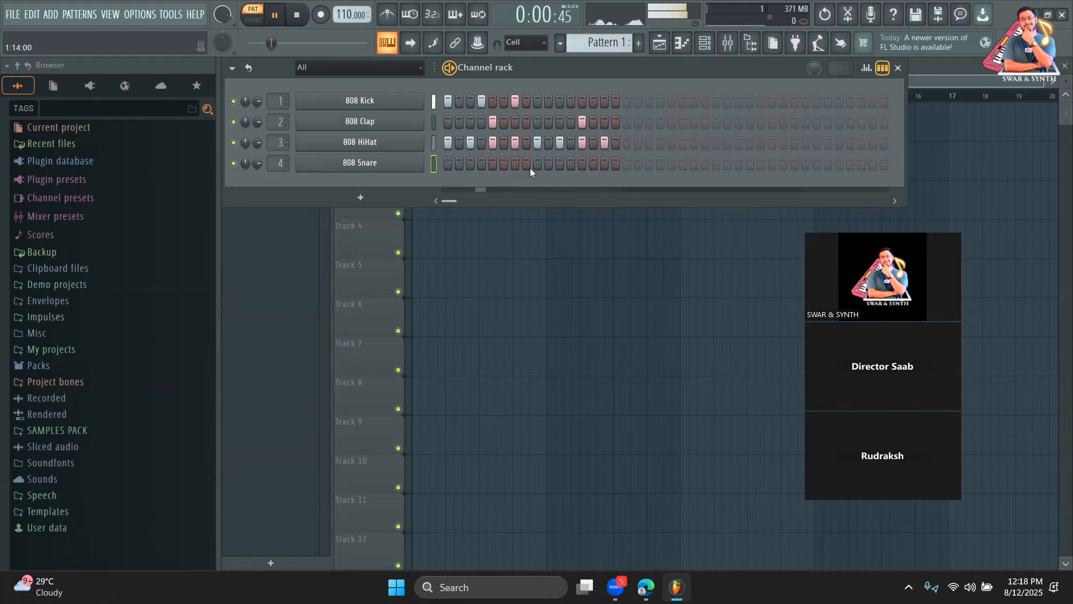
Add 808 Snare hits on steps 14 and 16 and lower the snare channel's volume to about 41%
left_click_drag(257, 163, 257, 152)
left_click(593, 163)
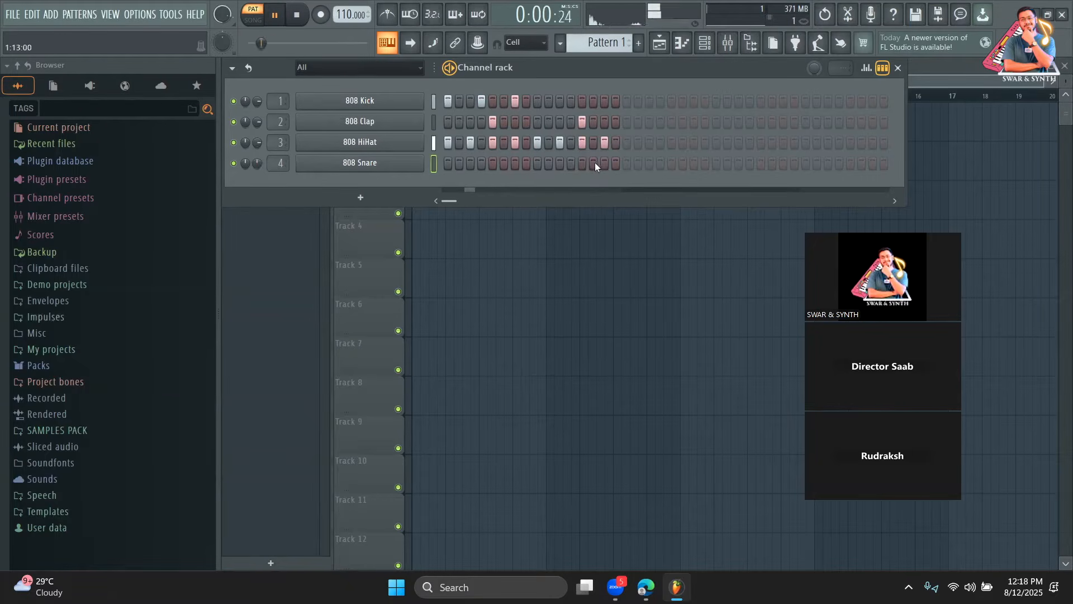
left_click(615, 163)
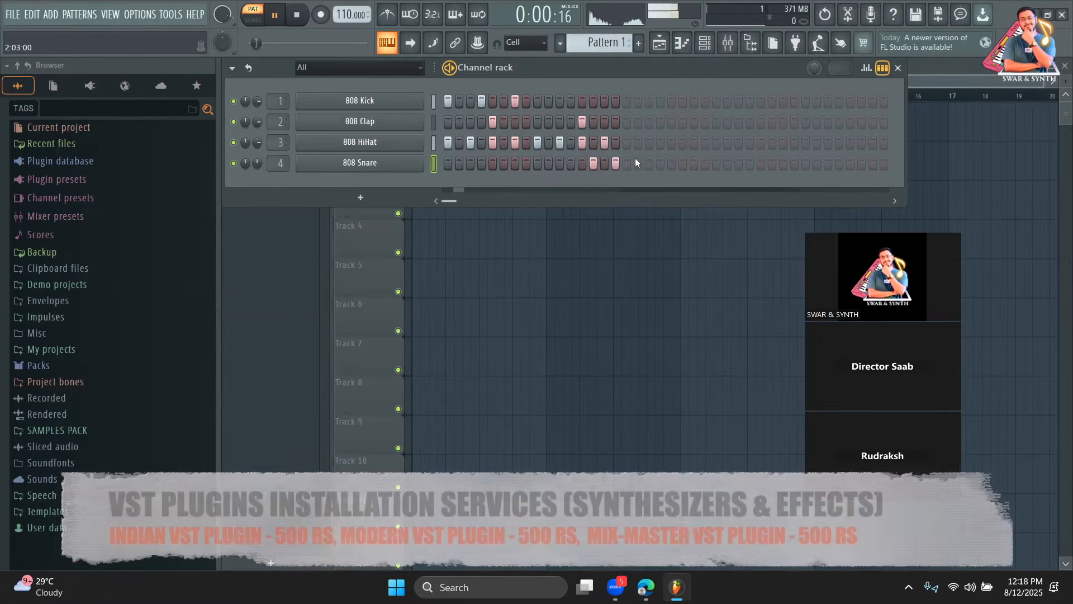
left_click_drag(257, 163, 257, 174)
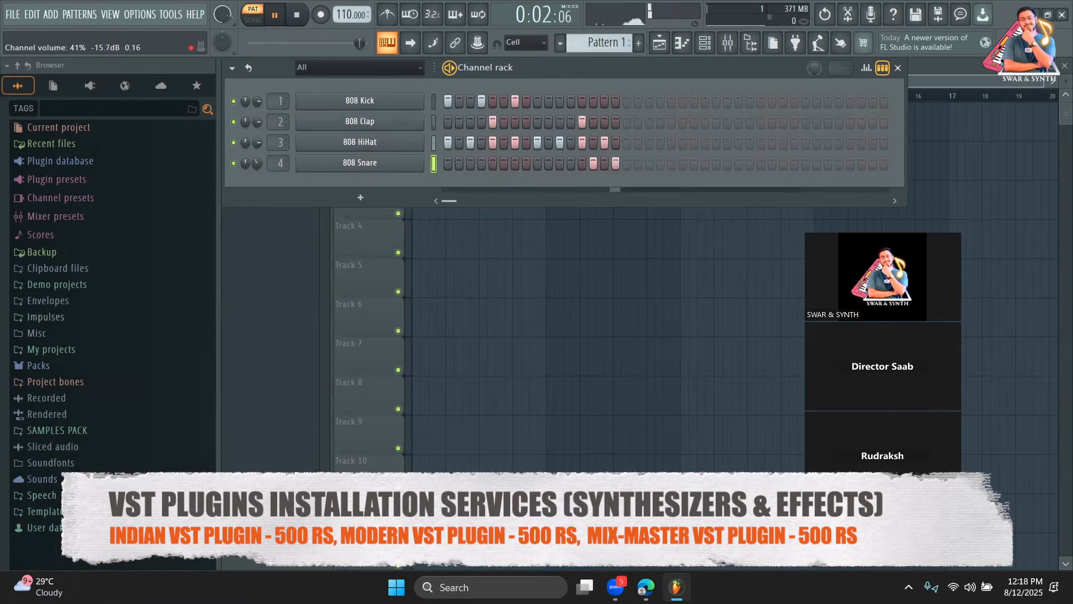
key("space")
Place Pattern 1 in bars 1 and 2 of playlist Track 1 and play the arrangement in song mode
key("F6")
left_click(430, 120)
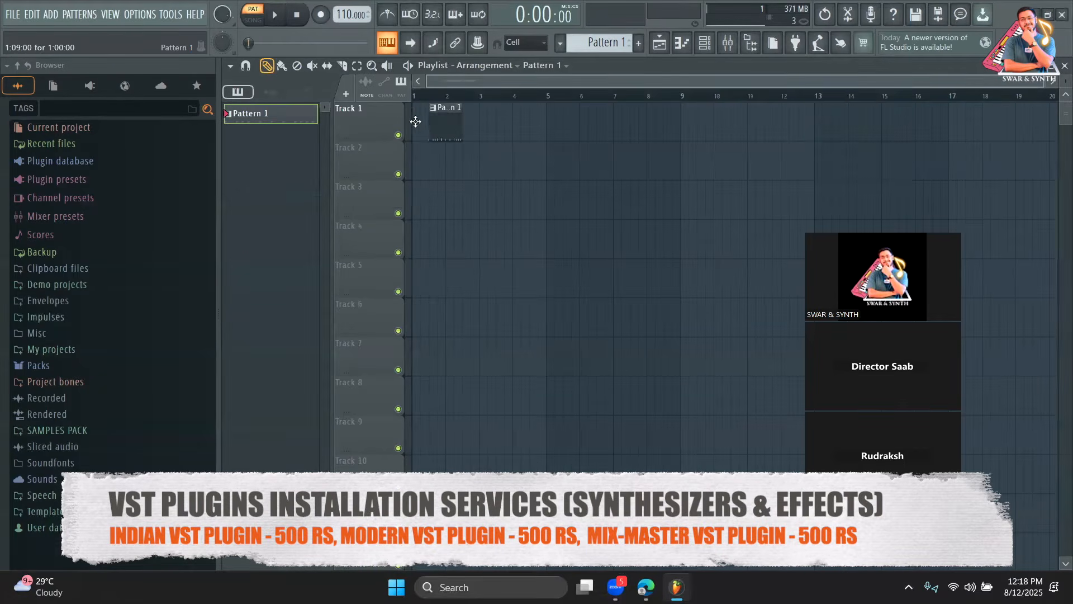
left_click(450, 130)
left_click(255, 21)
key("F5")
key("space")
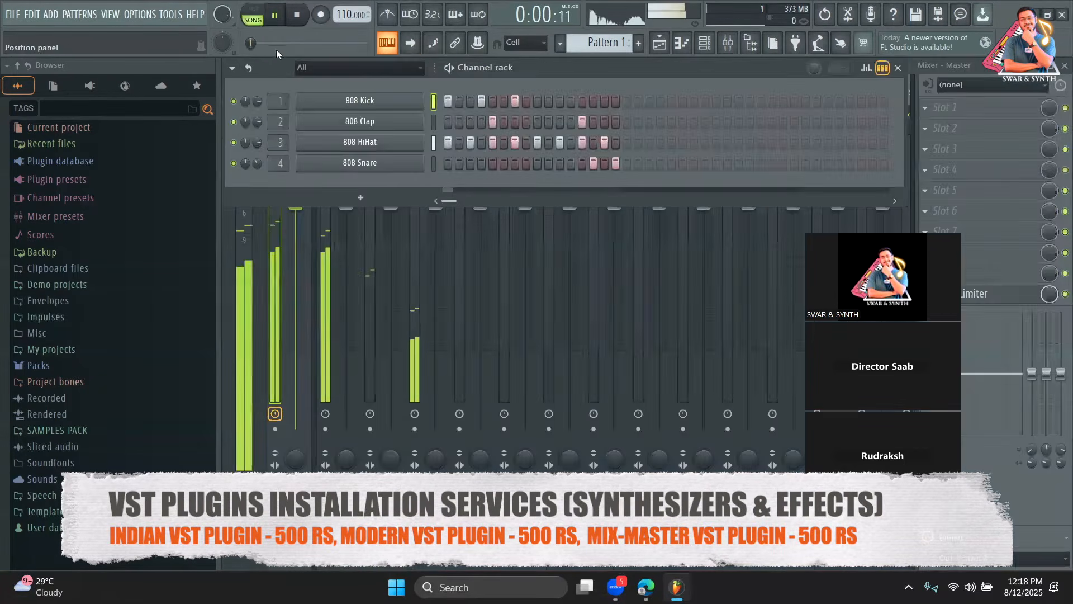
Stop playback and add two more Pattern 1 clips in bars 3 and 4 of Track 1
left_click(660, 43)
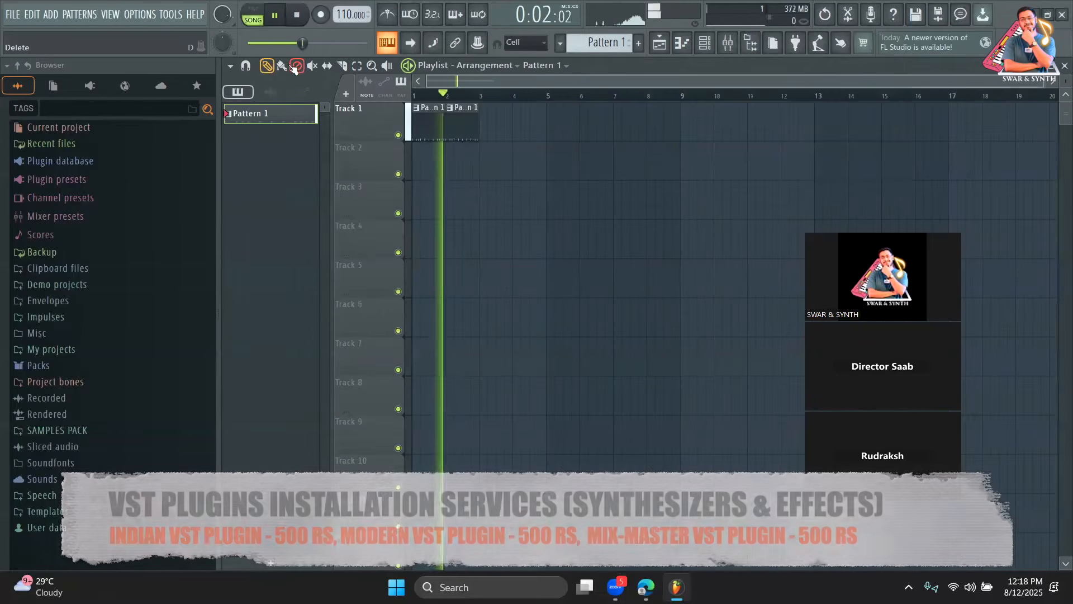
key("space")
left_click(481, 131)
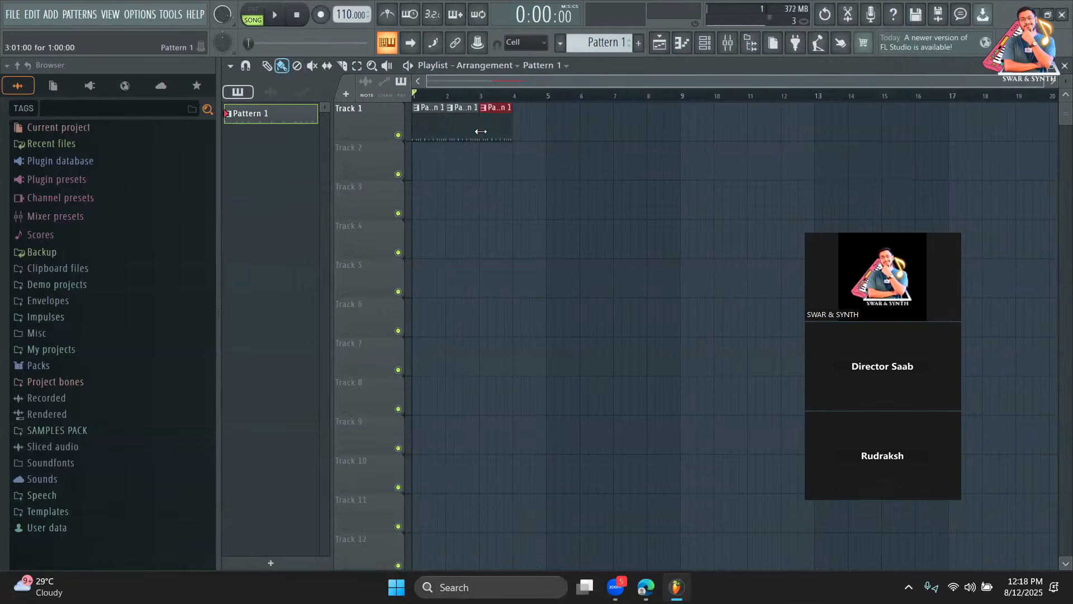
left_click(527, 132)
left_click_drag(534, 126, 527, 126)
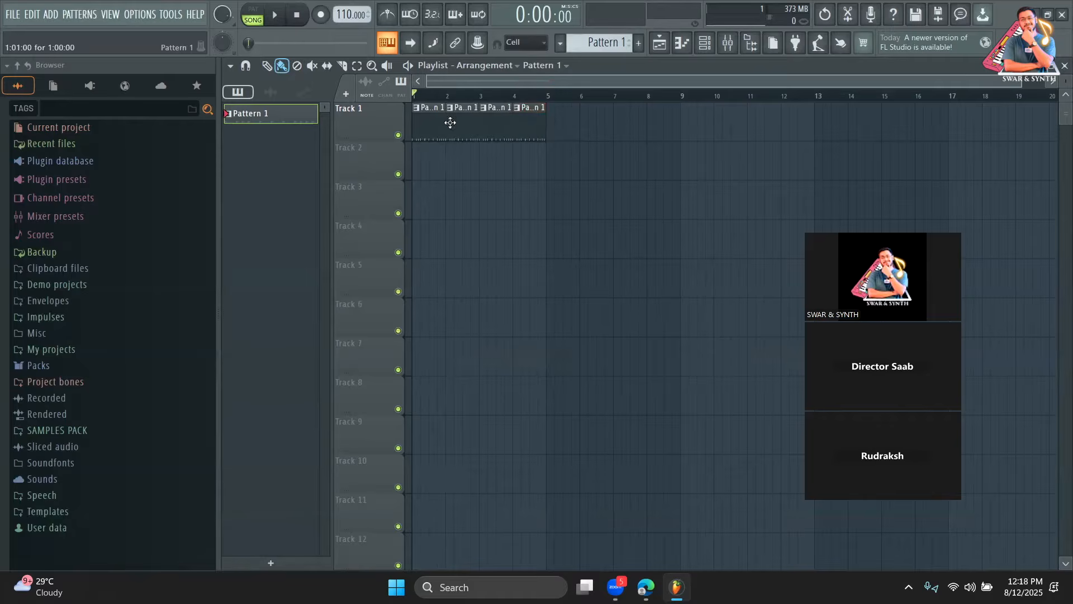
Consolidate playlist Track 1 from the track start into a 16-bit stereo WAV audio clip
right_click(375, 120)
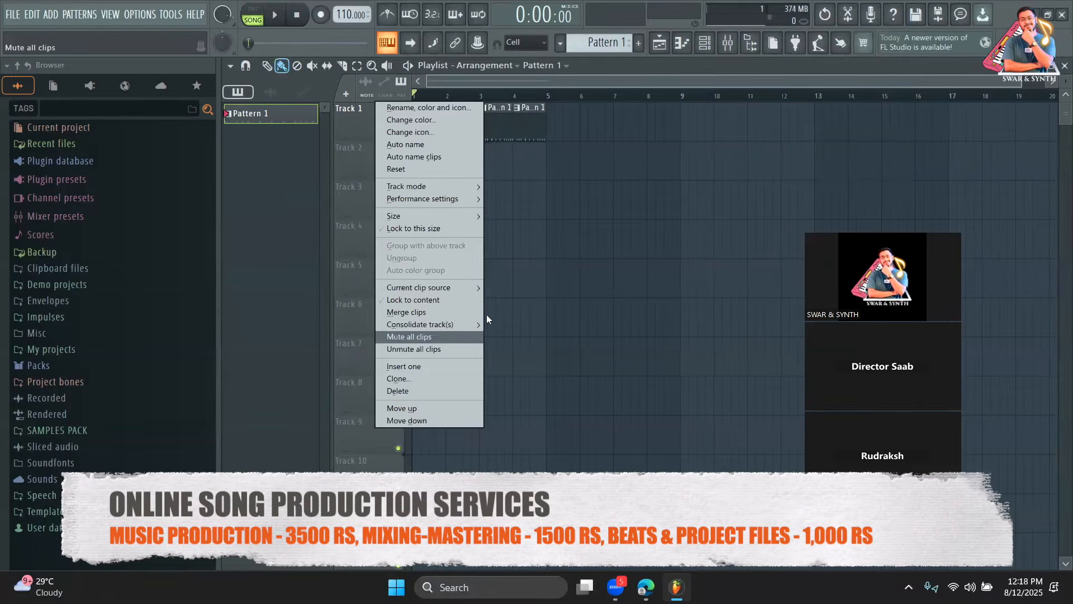
mouse_move(473, 325)
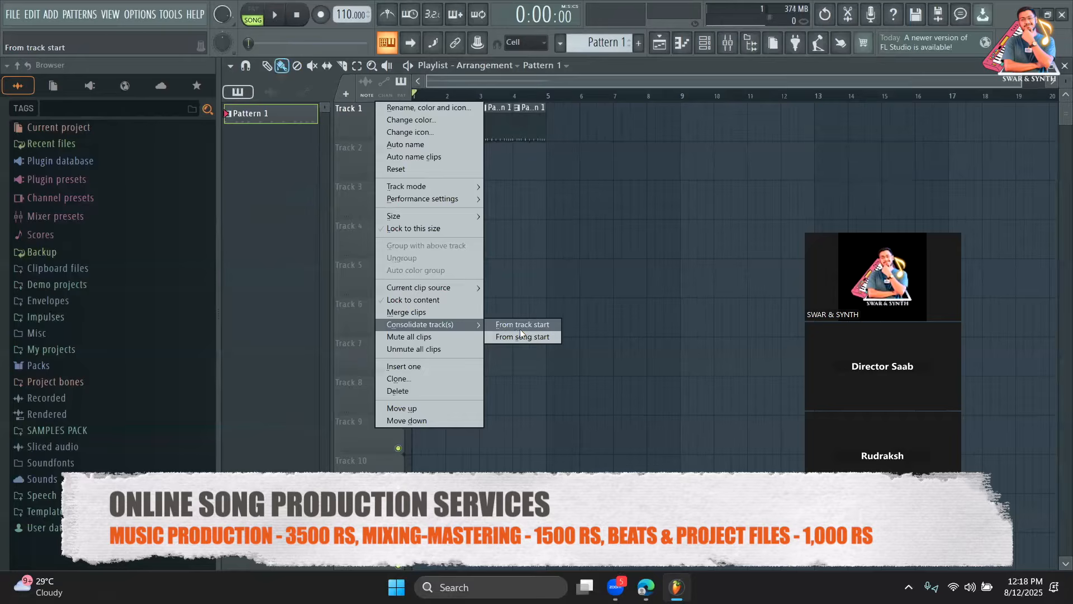
left_click(520, 329)
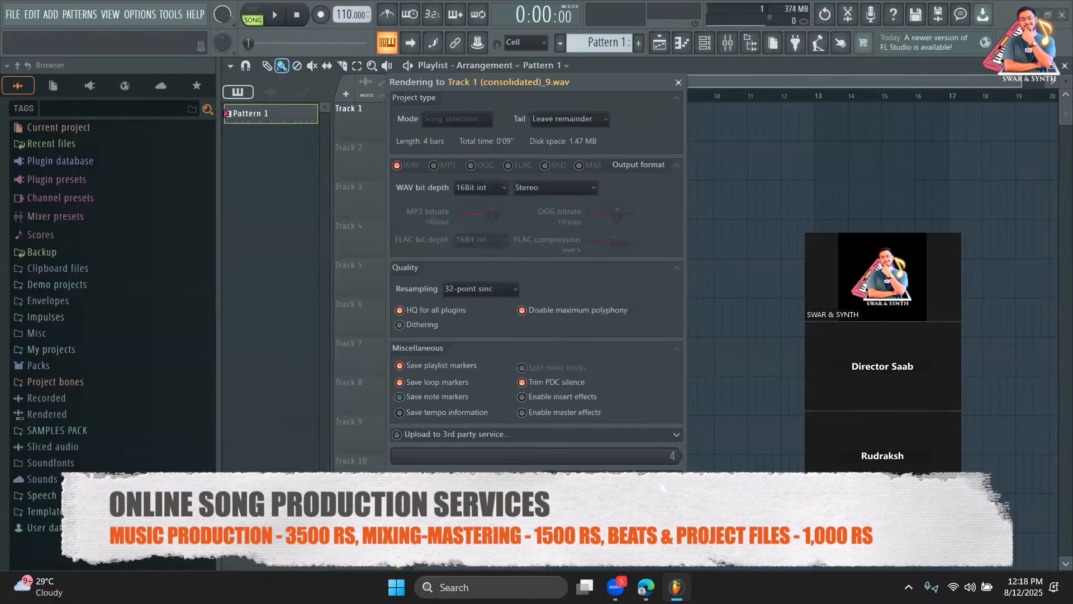
right_click(430, 158)
Audition the consolidated clip in its channel settings and switch the playlist to the Draw tool
double_click(448, 109)
left_click(473, 489)
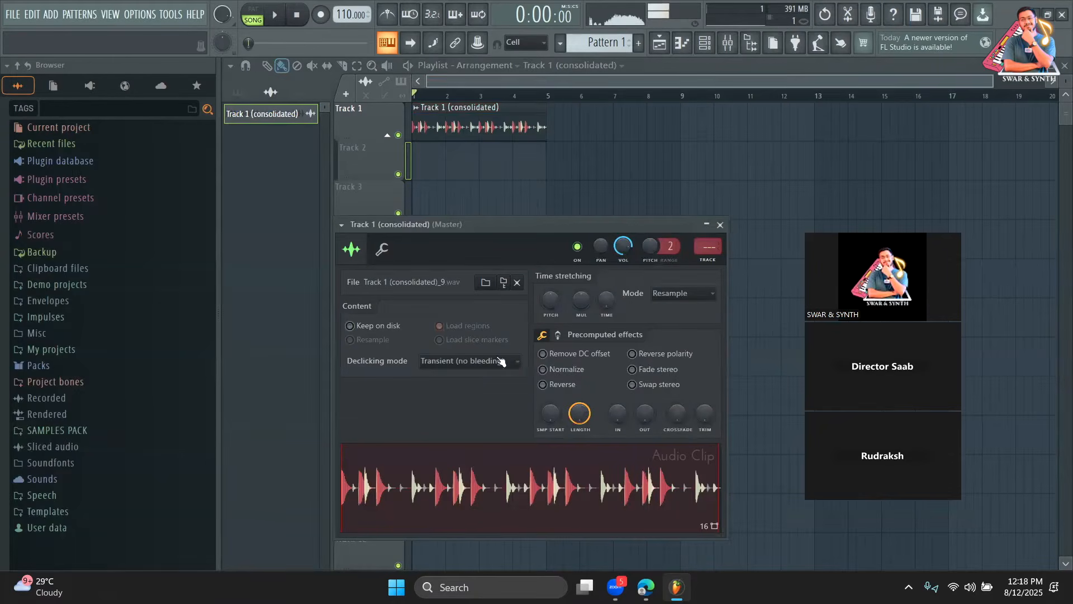
right_click(585, 186)
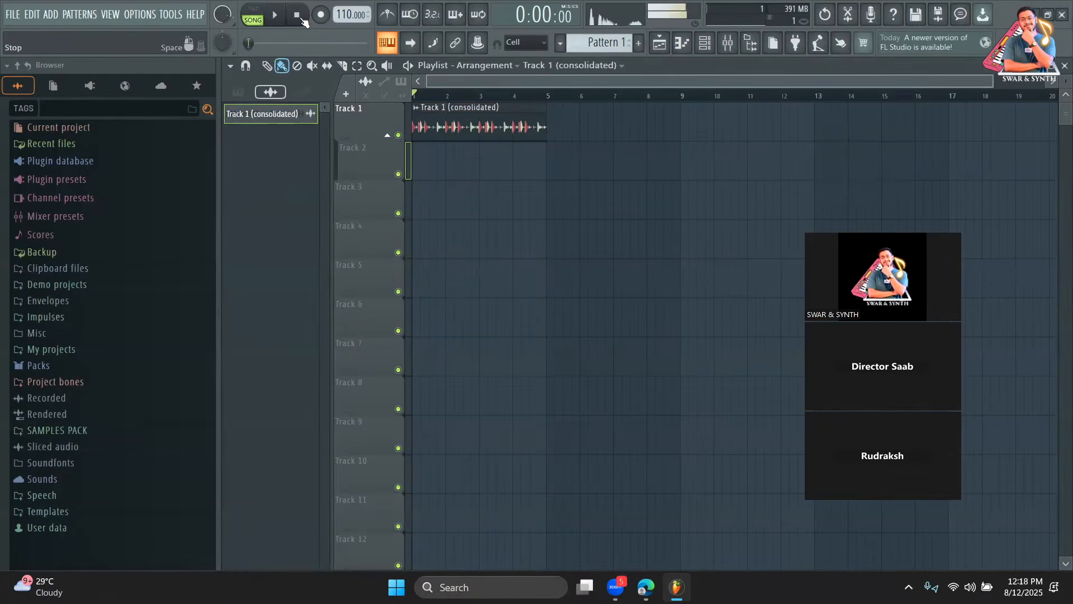
left_click(301, 16)
left_click(268, 67)
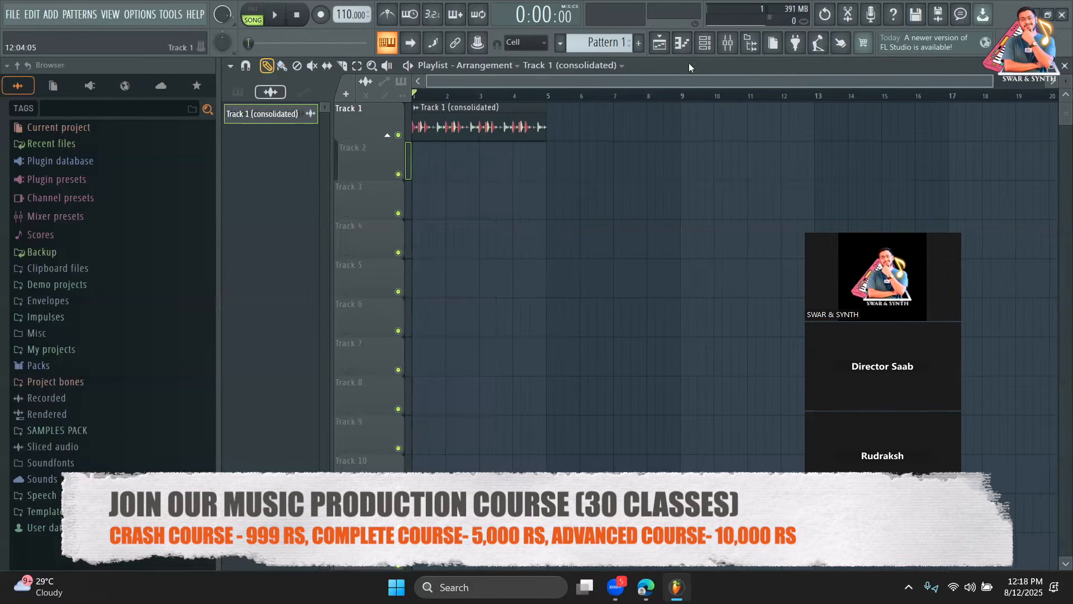
Show the Unsorted group in the channel rack to view the four 808 drum channels
left_click(707, 42)
left_click(707, 43)
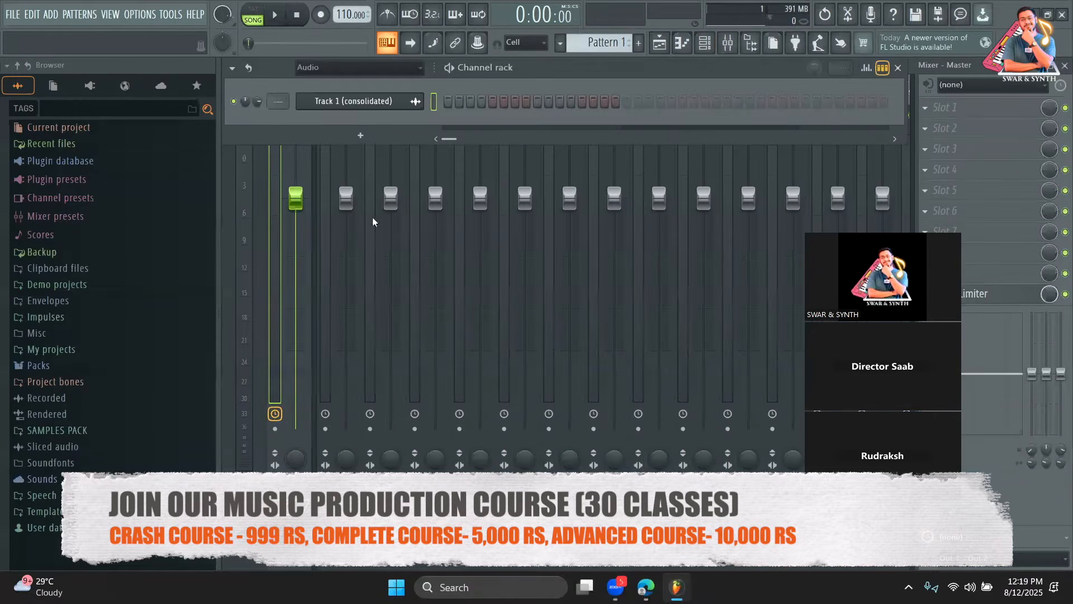
left_click(358, 71)
left_click(348, 111)
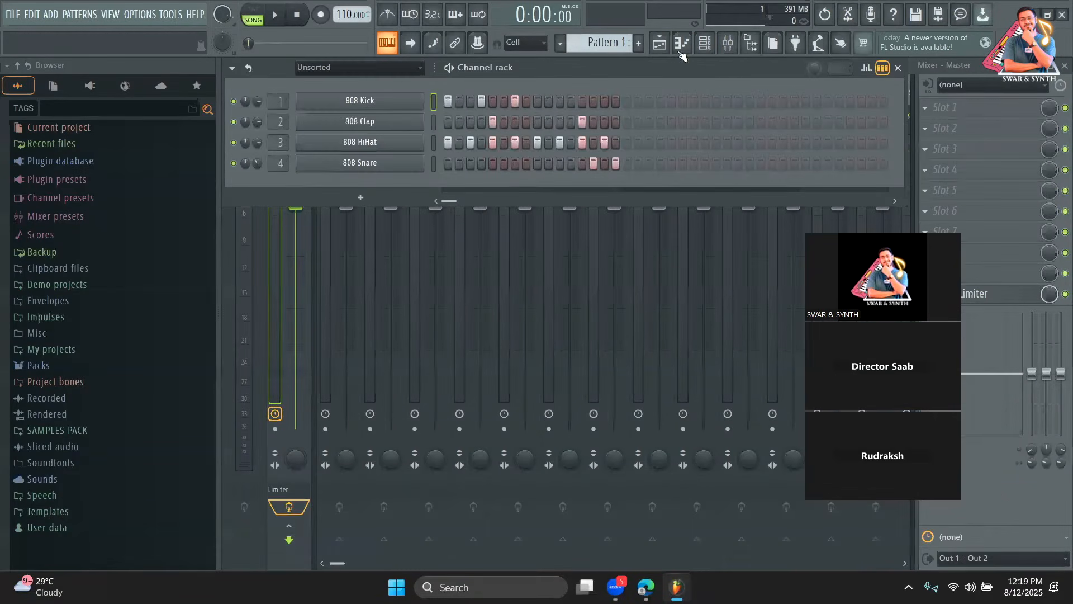
Play the consolidated audio clip in the playlist and move it along Track 1 to bar 13
left_click(661, 43)
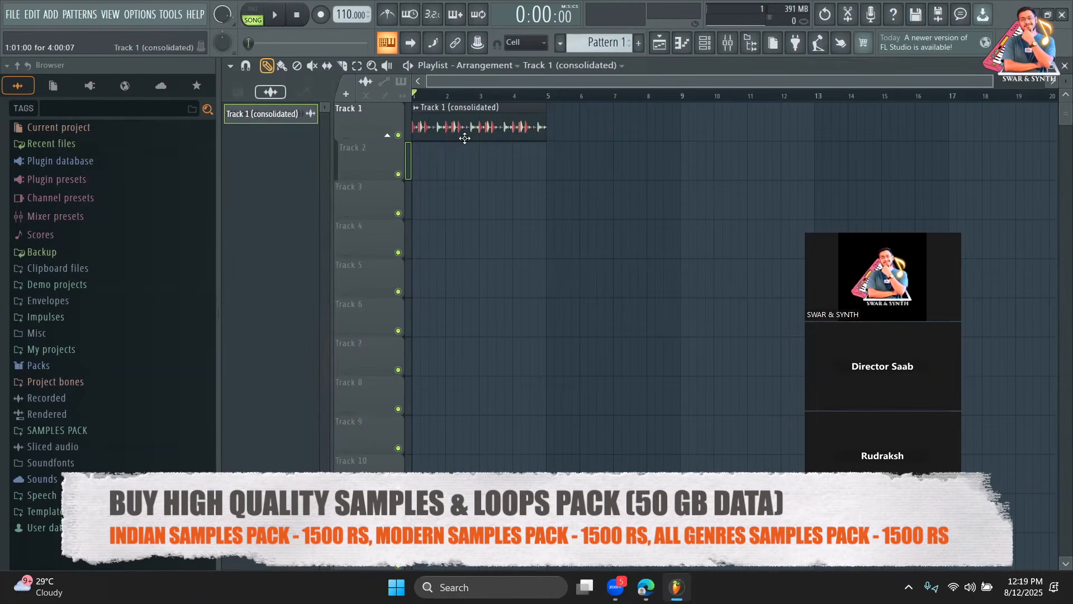
key("space")
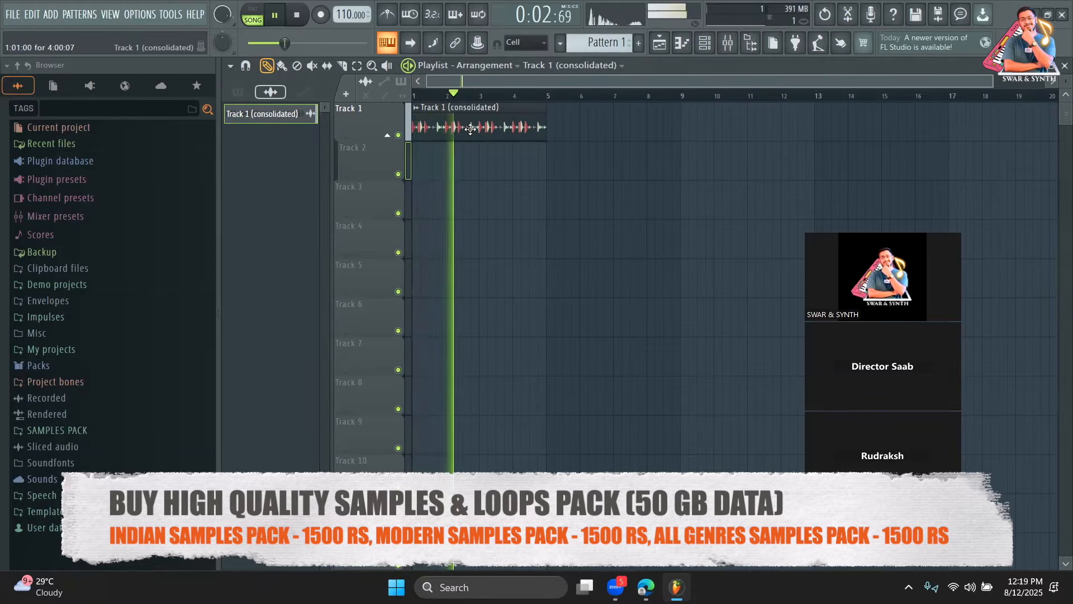
key("space")
left_click_drag(931, 176, 871, 126)
Place four consecutive Pattern 1 clips in bars 1 to 4 of Track 1, removing the stray audio clip copy
left_click(608, 133)
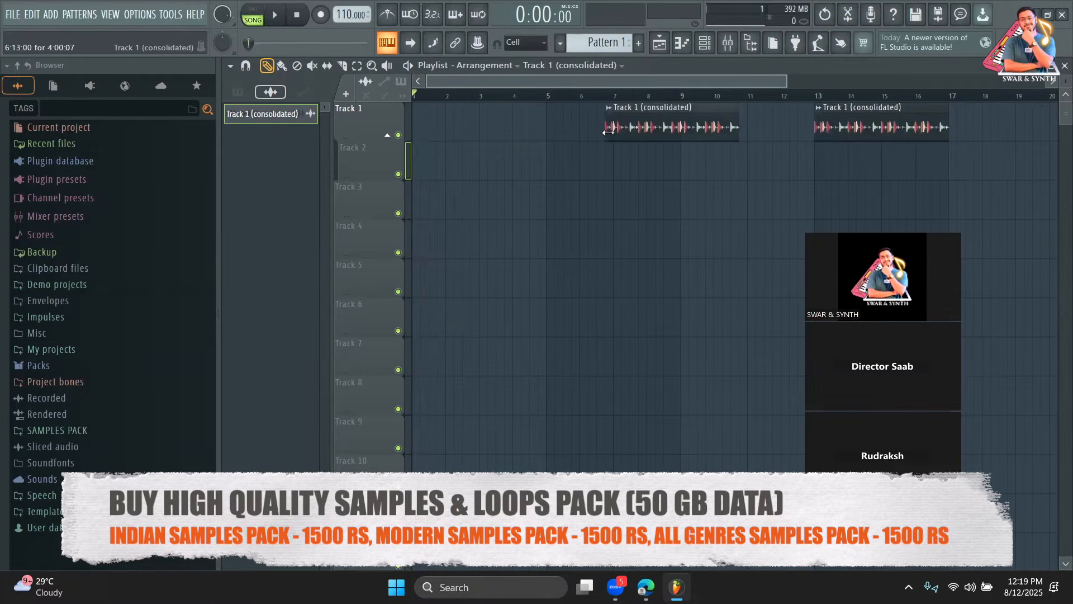
right_click(640, 126)
left_click(596, 43)
left_click(570, 131)
left_click_drag(583, 131, 429, 124)
left_click(453, 123)
left_click(490, 125)
left_click(519, 122)
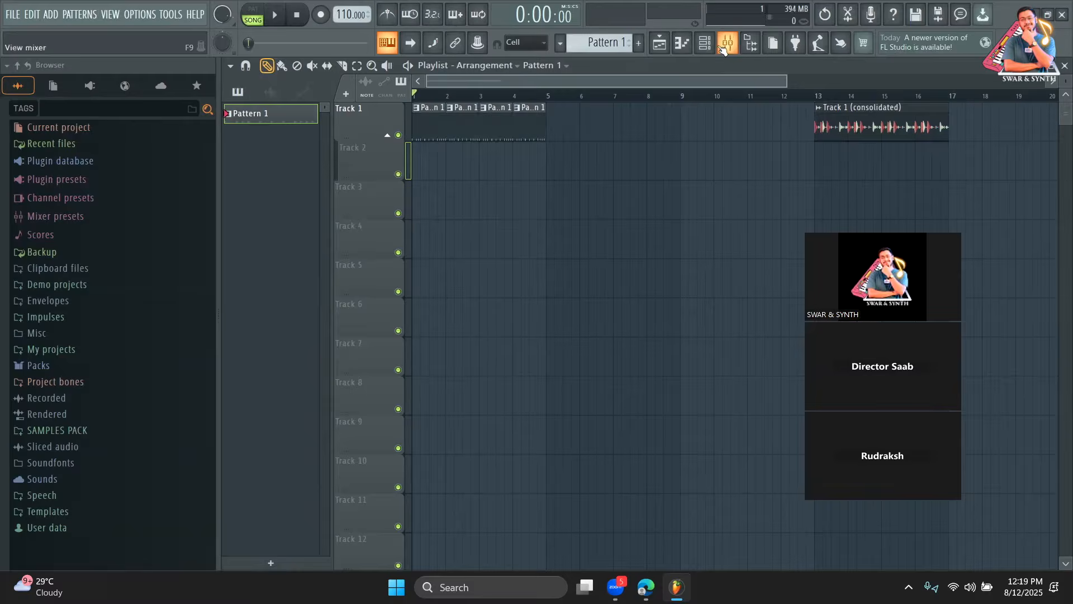
Open the mixer over the playlist and select the Insert 1 track
left_click(727, 43)
left_click(681, 47)
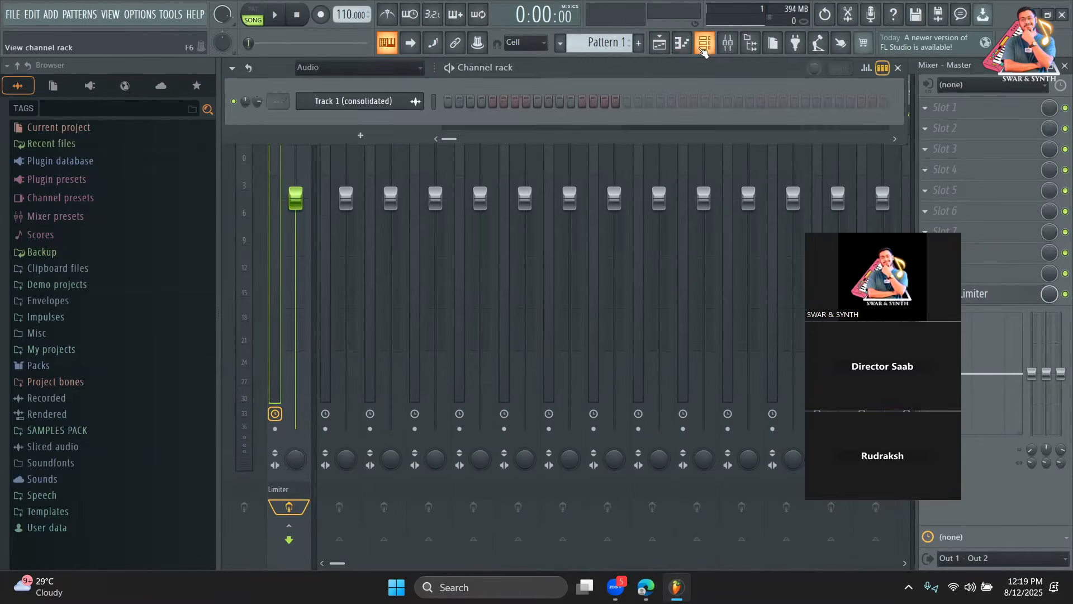
left_click(660, 47)
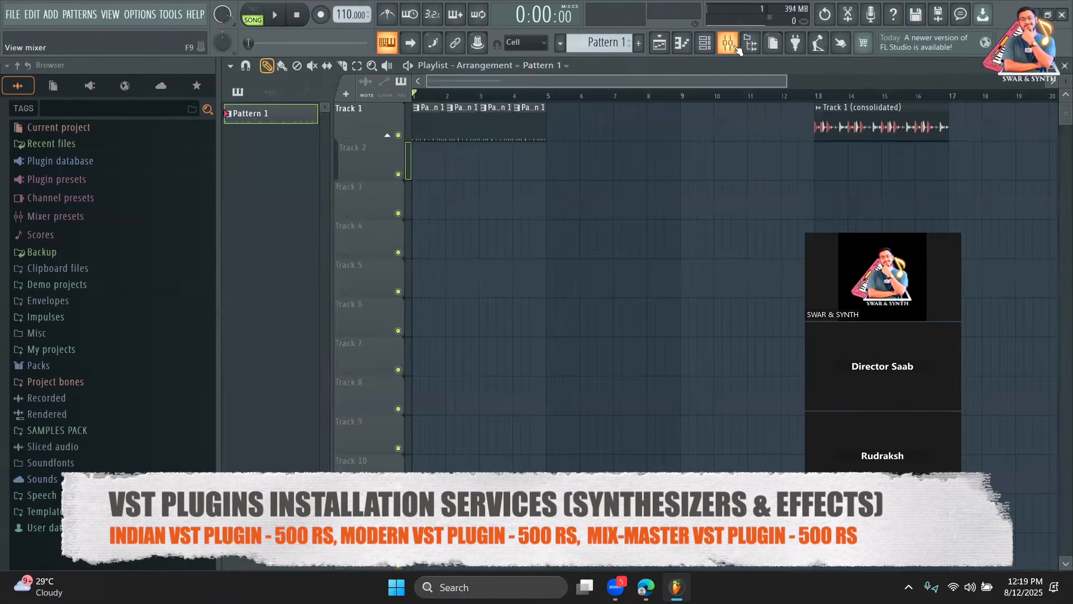
left_click(728, 43)
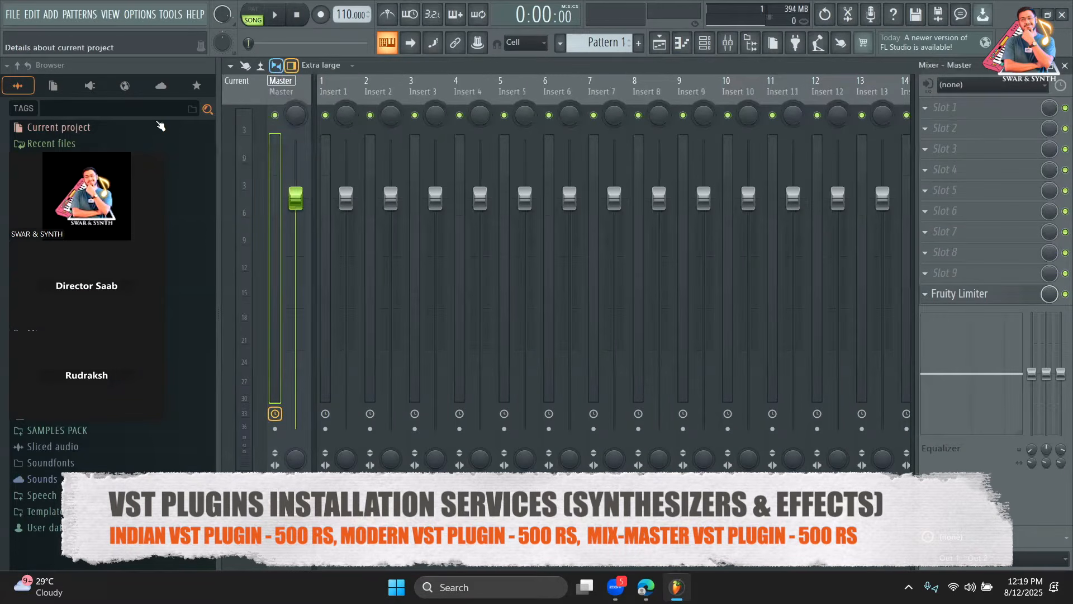
left_click_drag(338, 94, 287, 117)
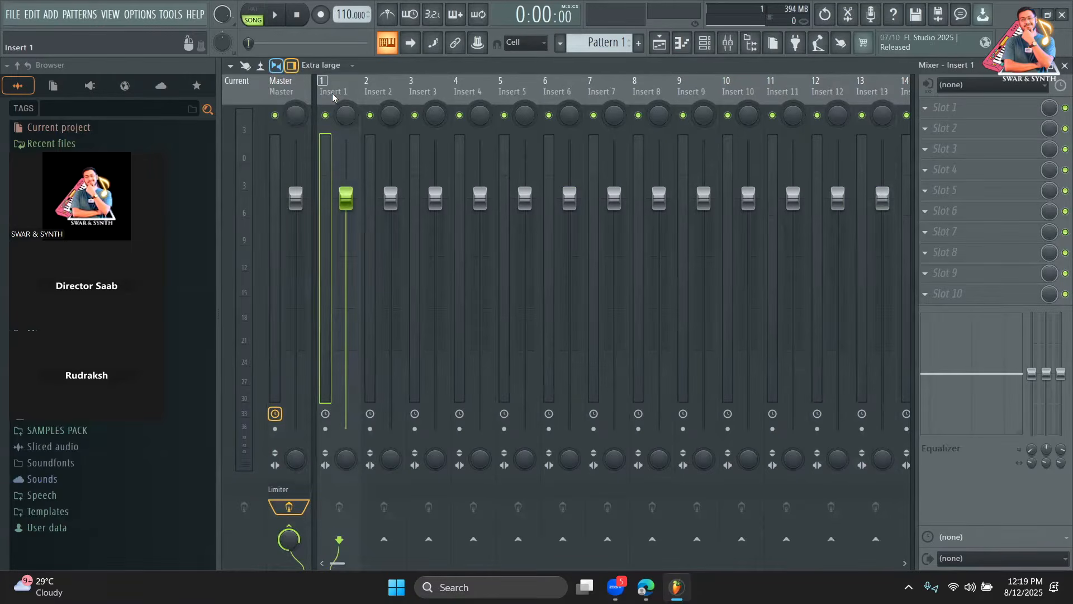
Show the Unsorted drum channels in the channel rack to check their mixer track numbers
left_click(705, 43)
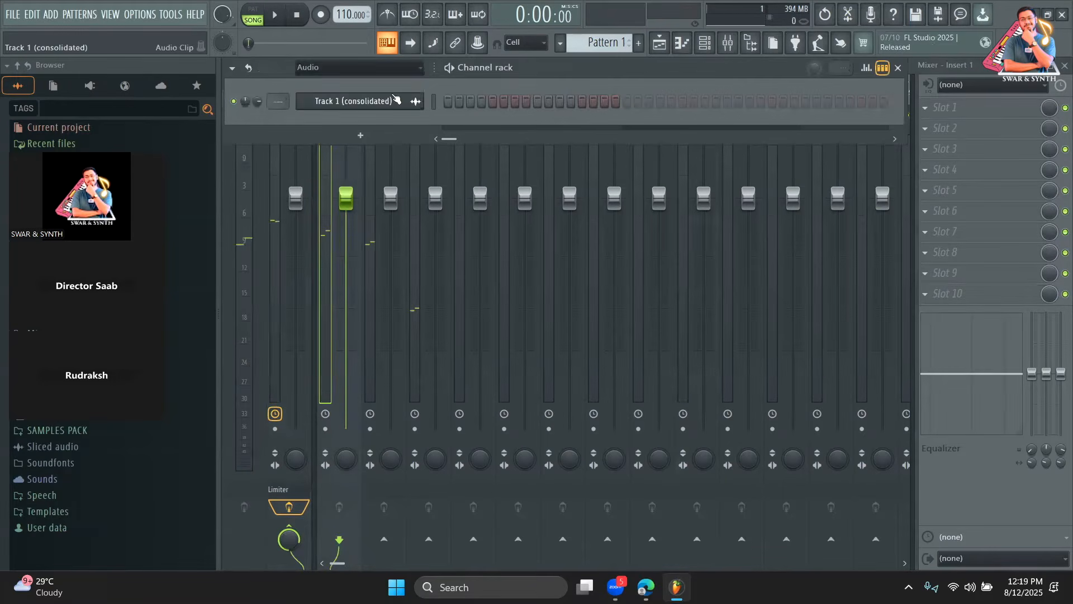
left_click(415, 68)
left_click(336, 110)
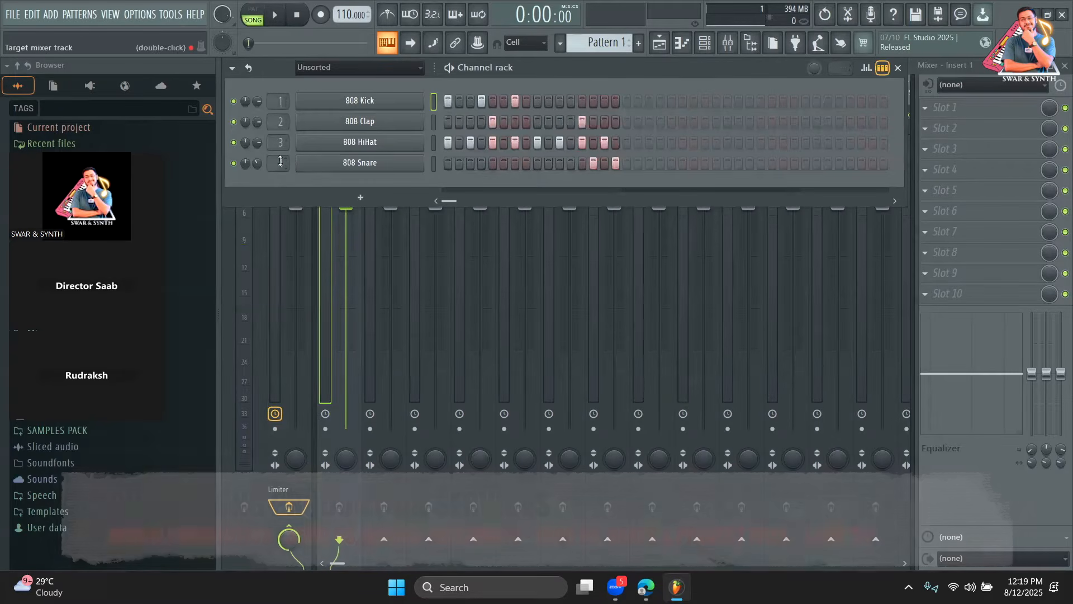
Return to the mixer and select Insert 1 through Insert 4 one after another
right_click(345, 238)
left_click(331, 98)
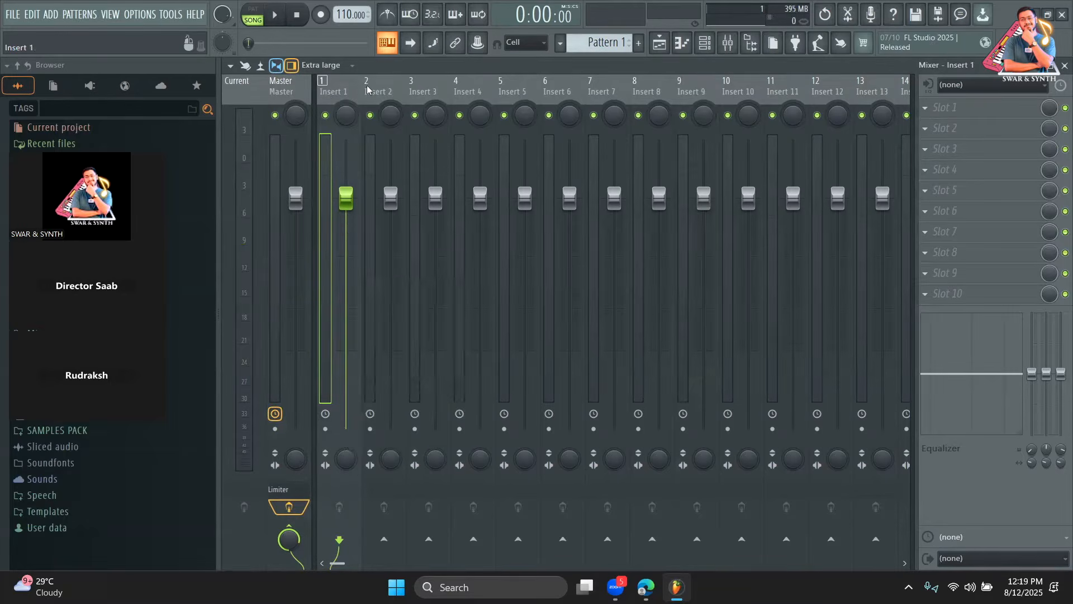
left_click(400, 90)
left_click(443, 95)
left_click(485, 97)
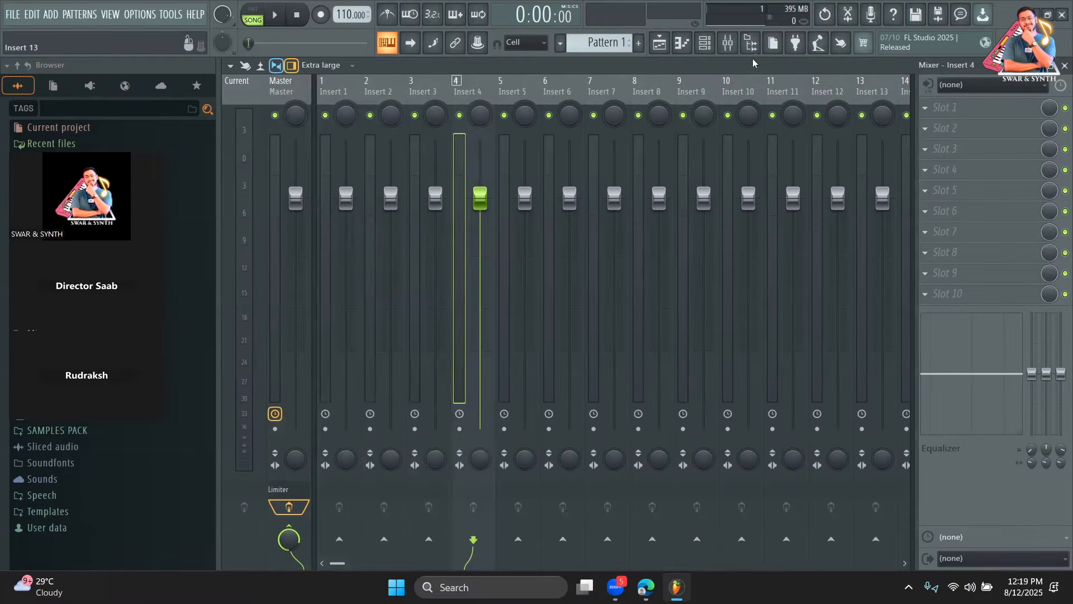
Recheck the drum channels' mixer track numbers against the mixer inserts, finishing with Insert 2 selected
left_click(707, 46)
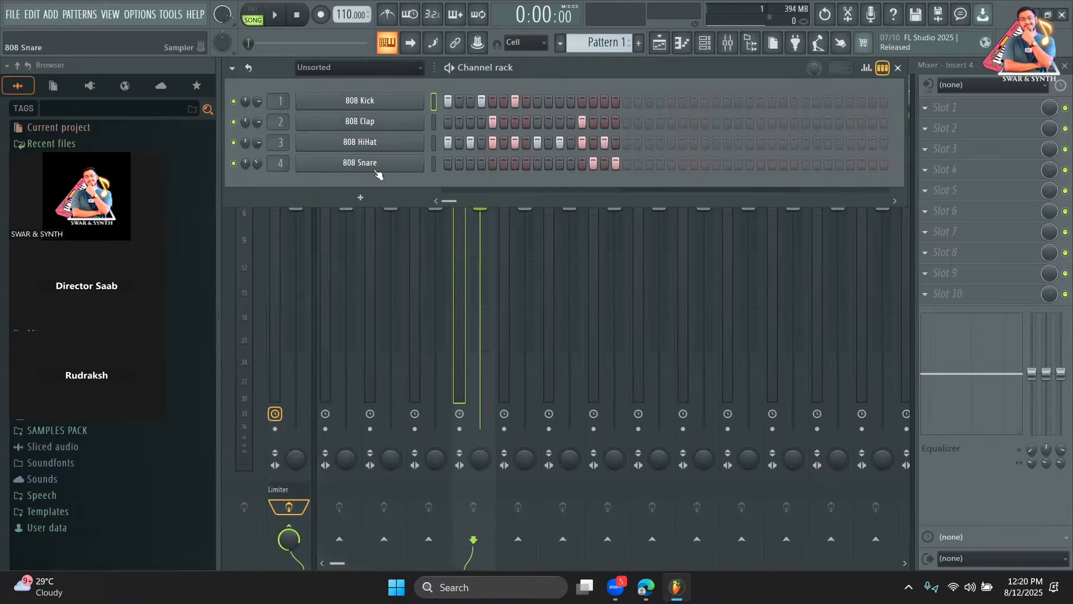
right_click(537, 349)
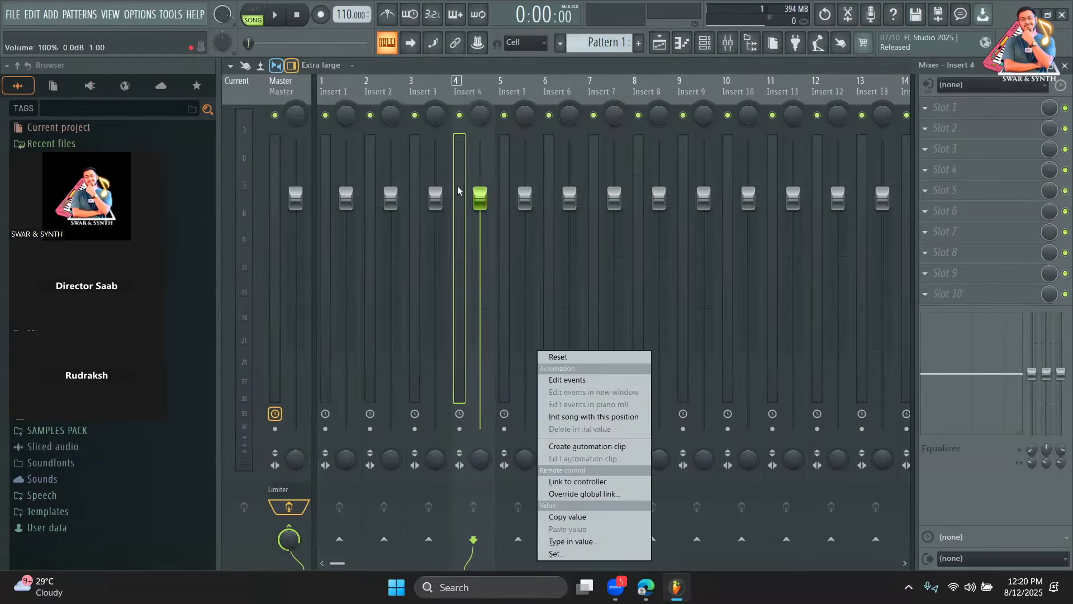
left_click(424, 95)
left_click(473, 99)
left_click_drag(521, 103, 333, 94)
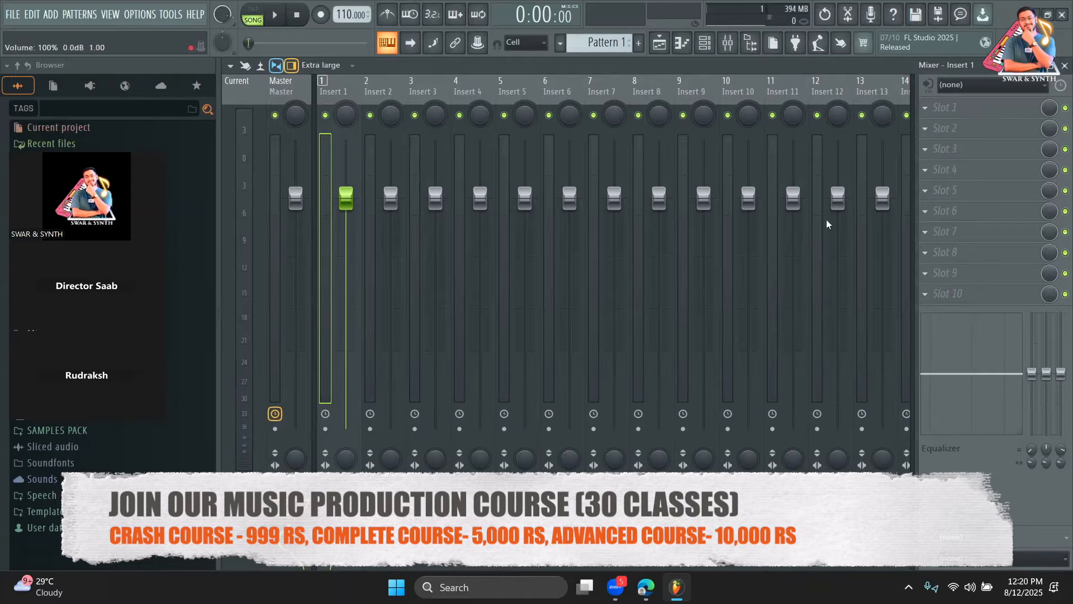
left_click(382, 95)
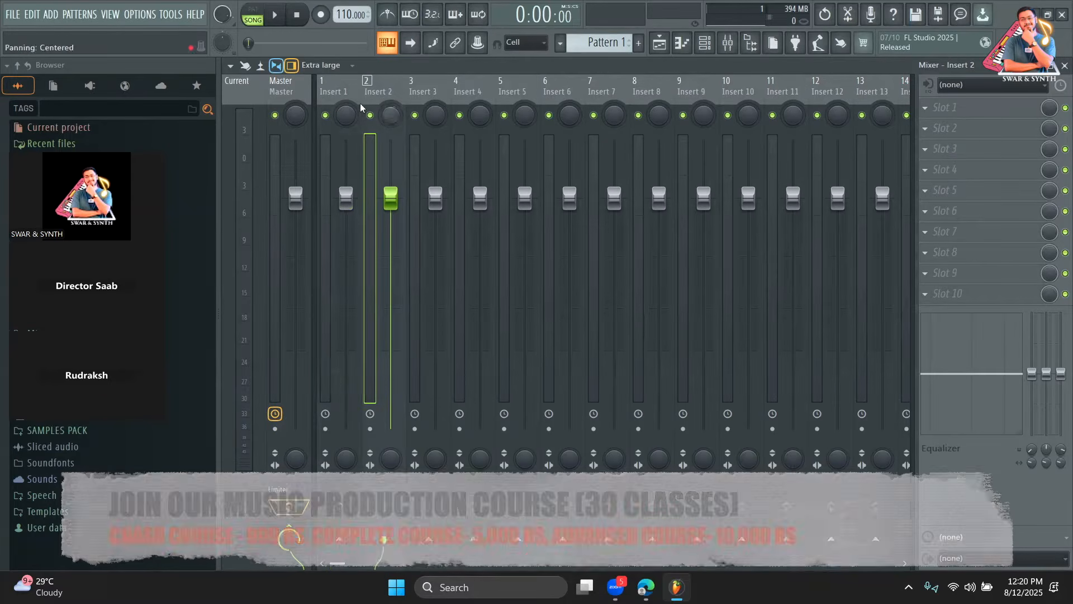
Select the Master track and several inserts up to Insert 13 in turn to examine how they route to Master
left_click_drag(430, 87, 257, 88)
left_click(295, 86)
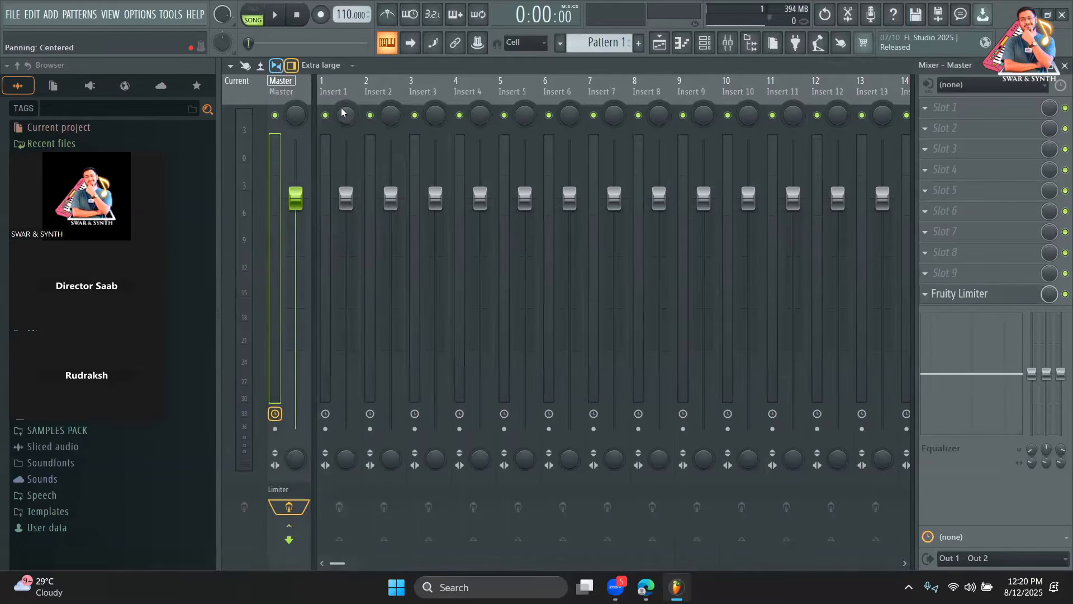
left_click_drag(335, 85, 864, 86)
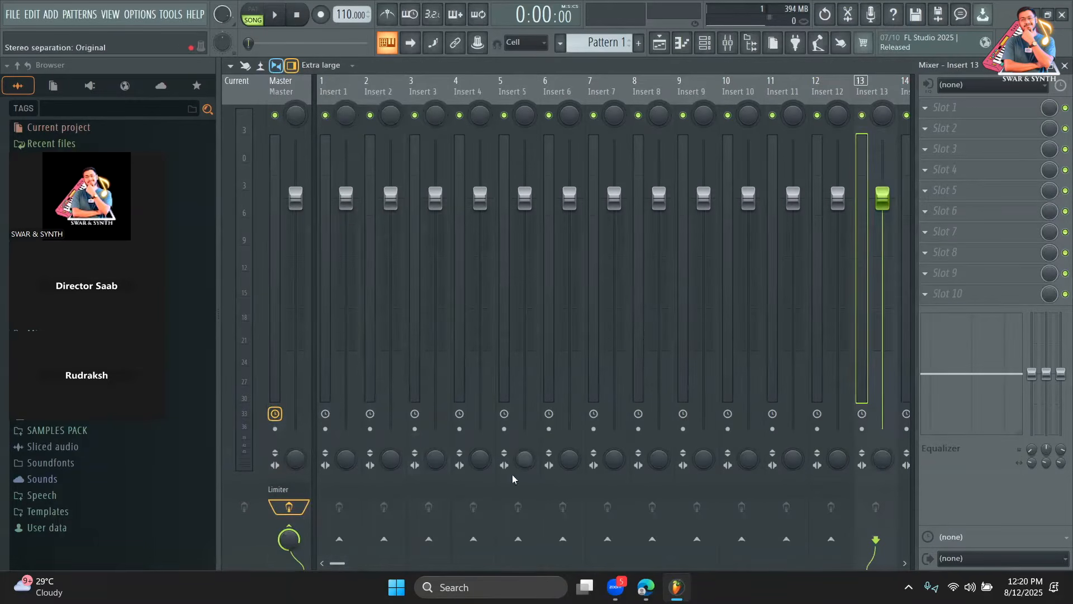
left_click_drag(332, 87, 309, 79)
left_click_drag(417, 83, 320, 82)
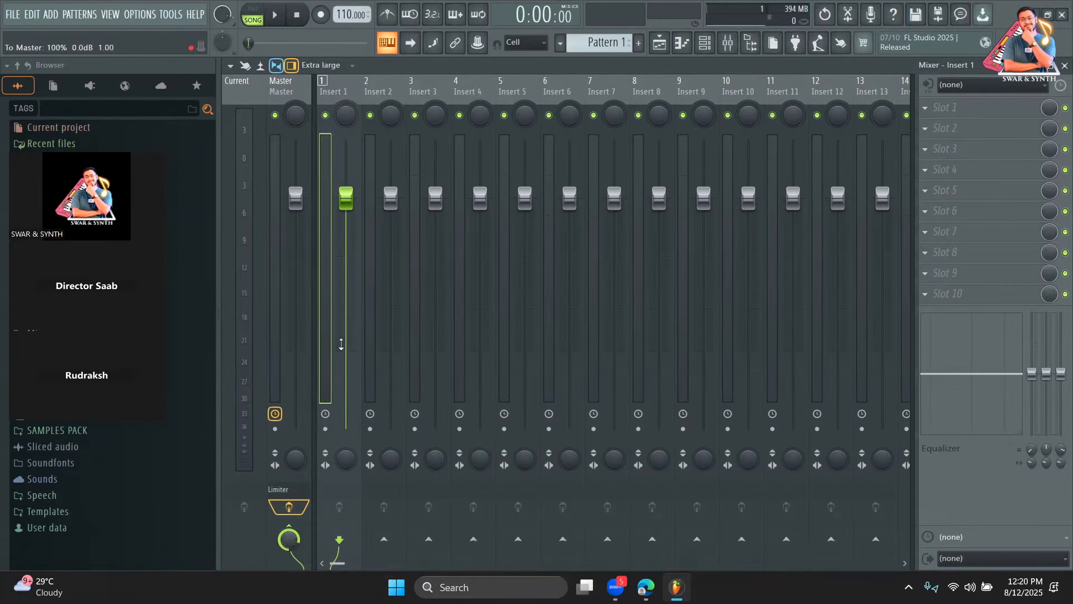
left_click_drag(386, 94, 813, 187)
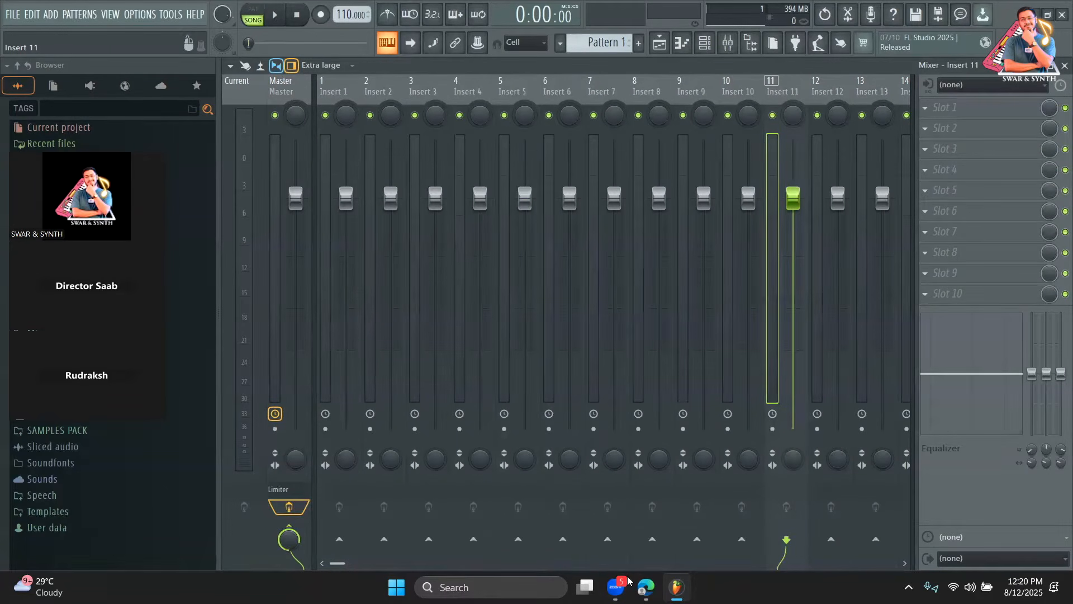
left_click(289, 529)
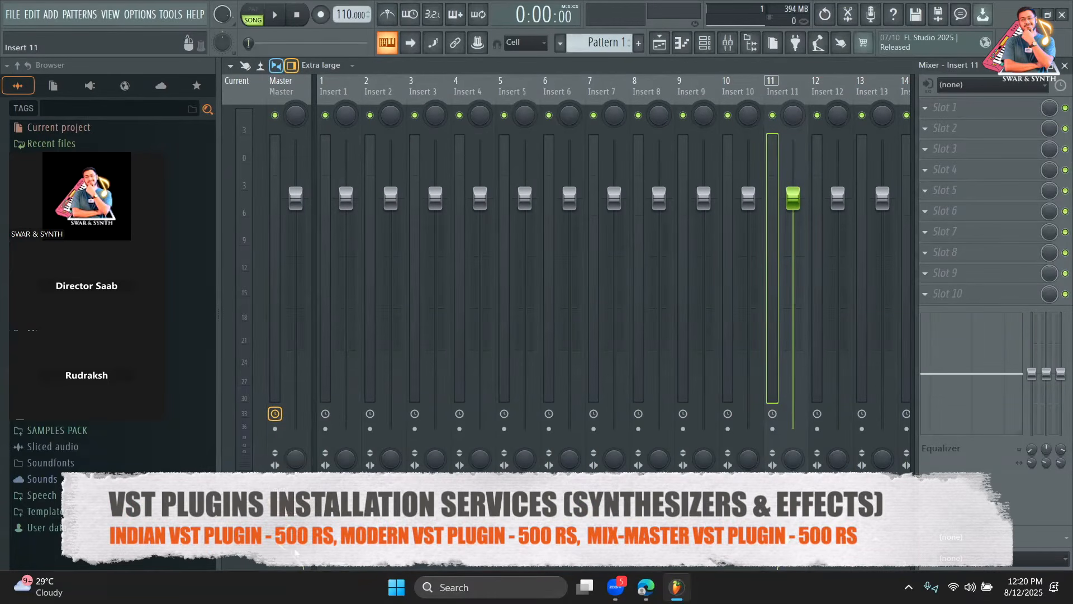
Compare the Master track's effect slots with those of Insert 1, finishing with Insert 1 selected
left_click_drag(798, 89, 309, 88)
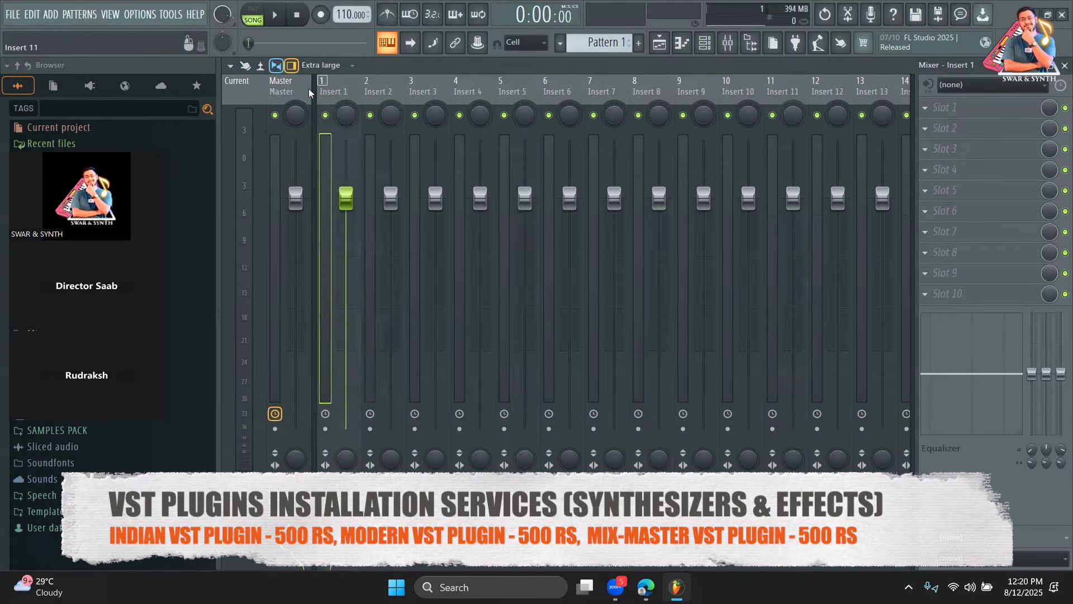
left_click(291, 93)
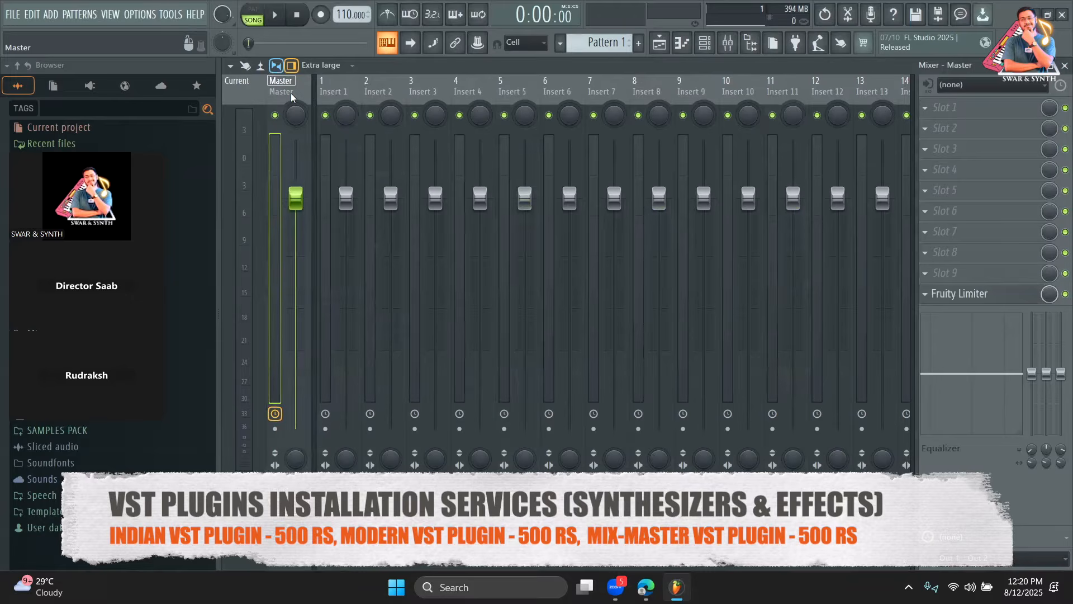
left_click_drag(328, 87, 285, 89)
left_click(286, 93)
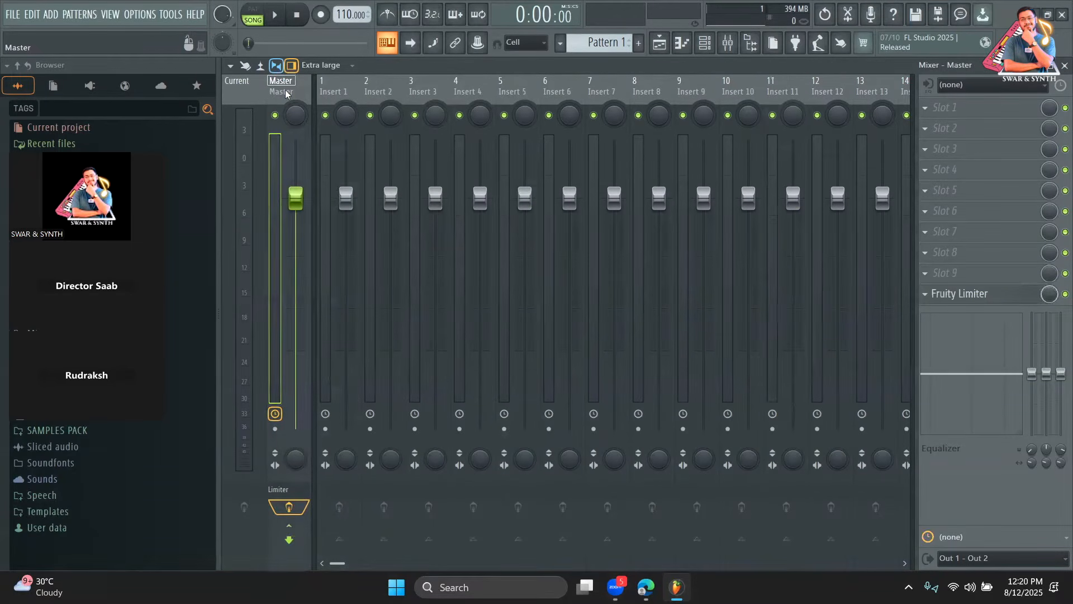
left_click(350, 95)
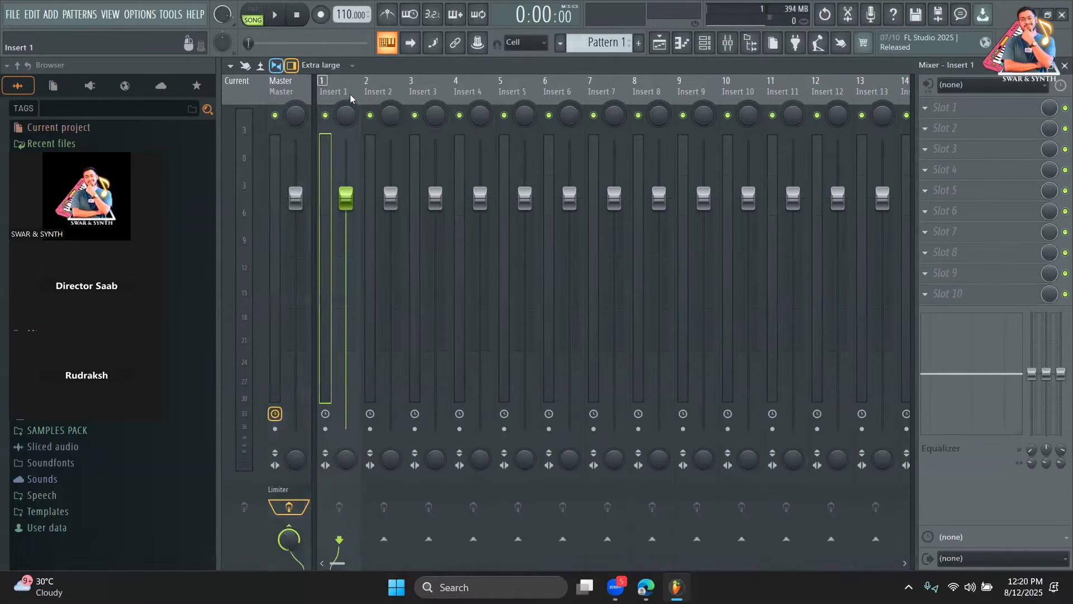
left_click_drag(353, 95, 181, 128)
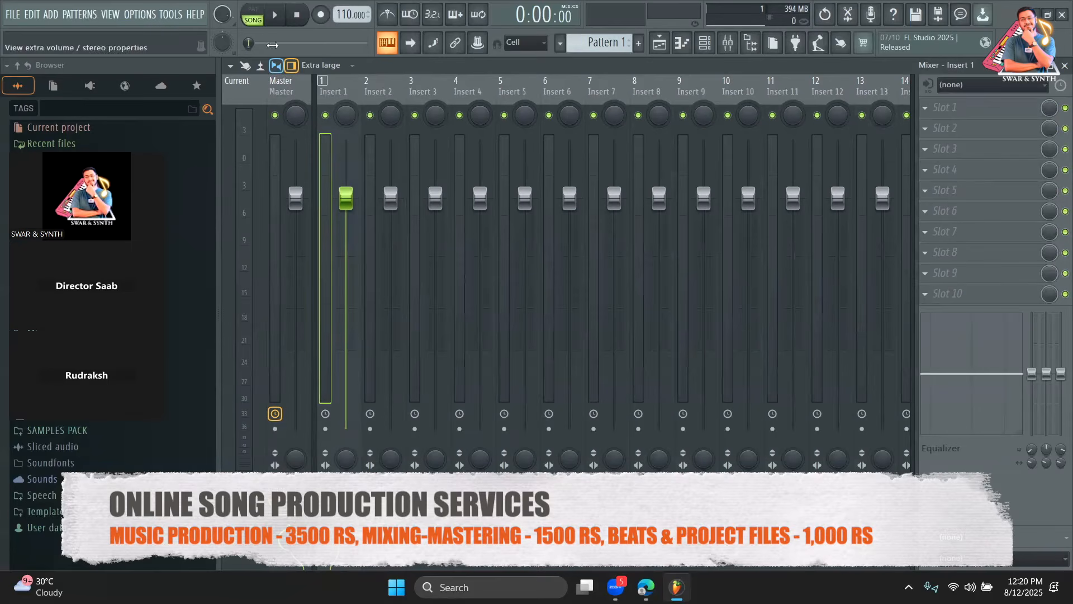
Switch to pattern mode and play Pattern 1 with the channel rack shown, watching the mixer levels, and return to the mixer
left_click(253, 15)
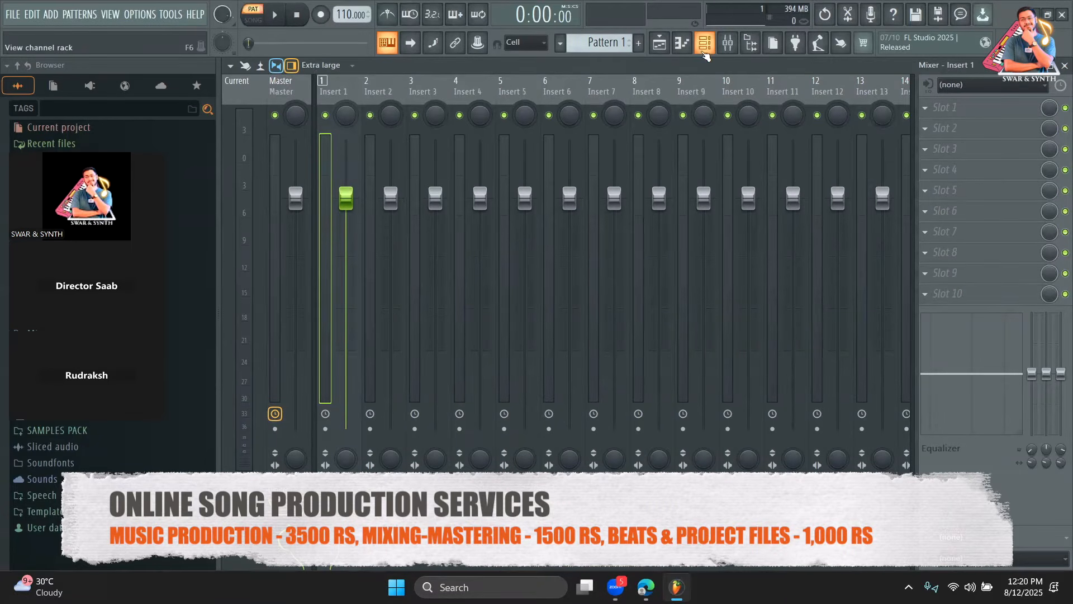
left_click(681, 47)
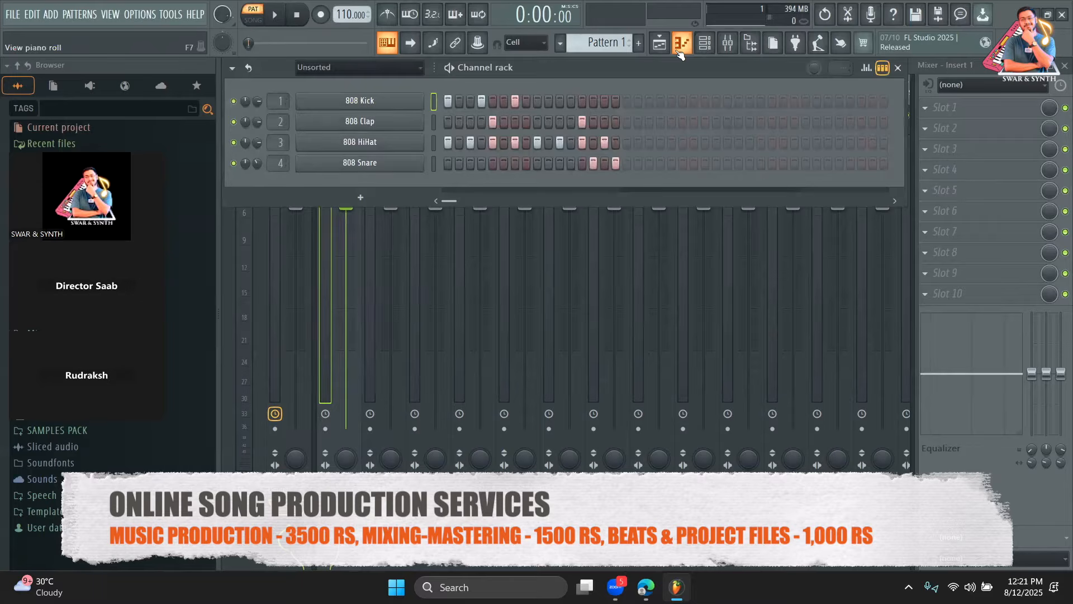
key("space")
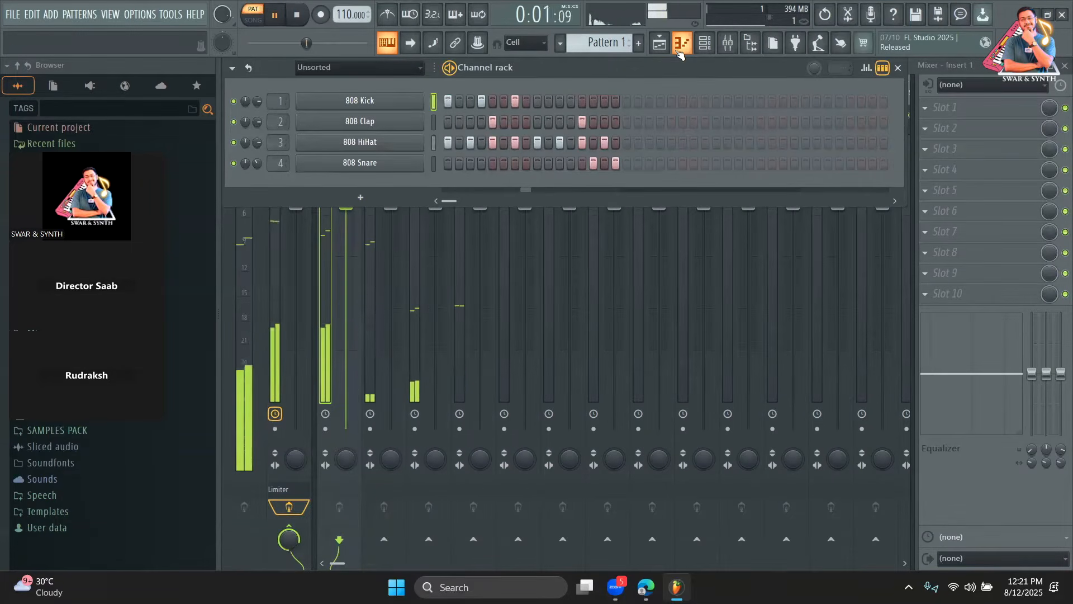
key("space")
left_click(342, 254)
left_click_drag(341, 254, 341, 255)
right_click(354, 213)
left_click(363, 218)
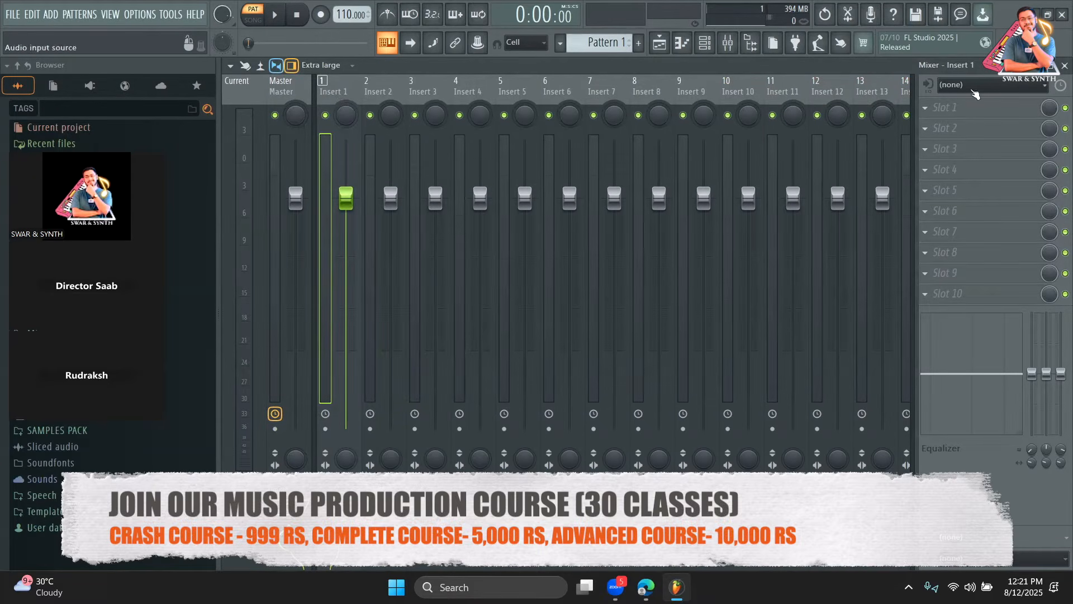
Load Soundgoodizer into the first effect slot of Insert 1 and move its window clear of the first inserts
left_click(915, 108)
mouse_move(944, 123)
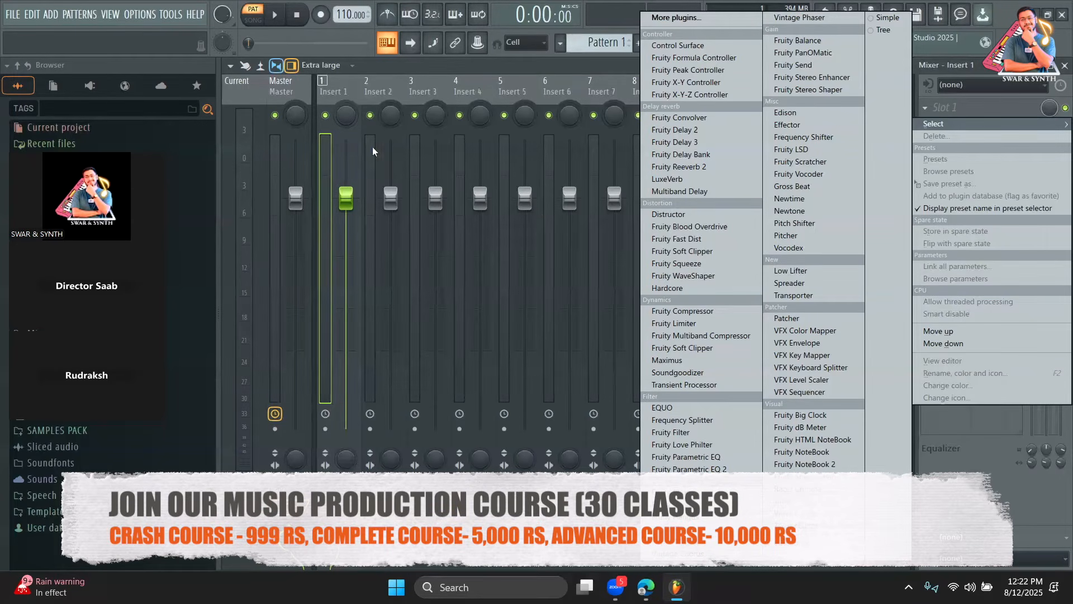
left_click(365, 78)
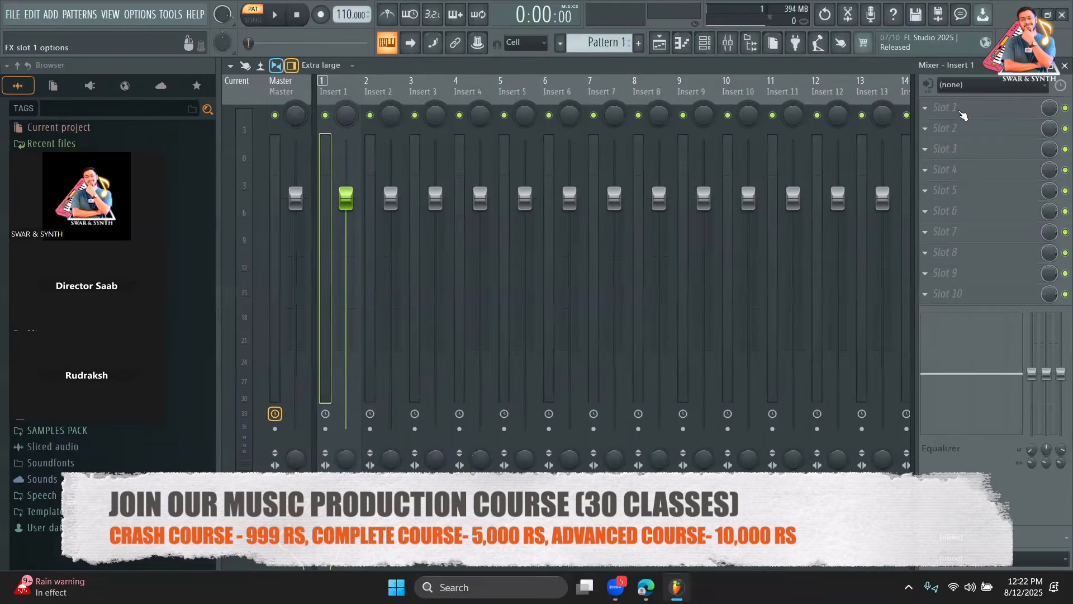
left_click(962, 110)
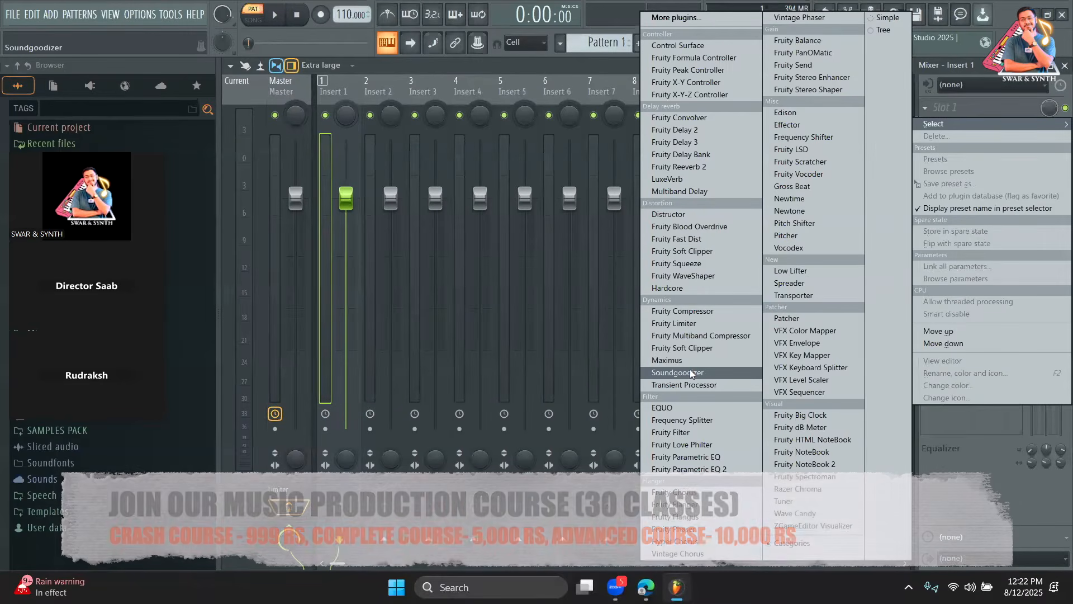
left_click(688, 370)
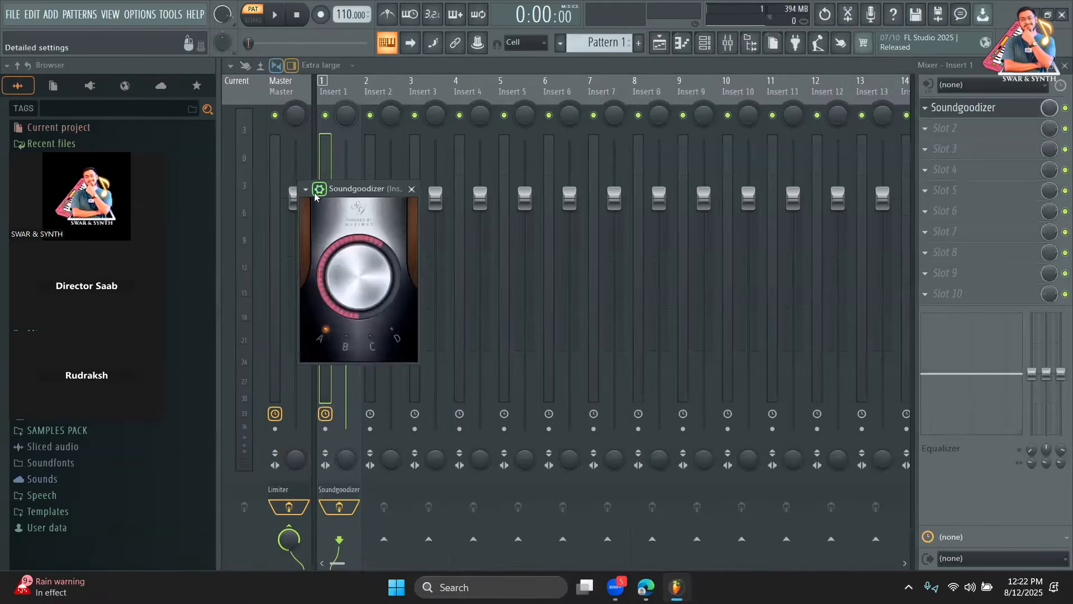
left_click_drag(360, 186, 612, 189)
Bypass Soundgoodizer on Insert 1 and play the pattern to hear the kick without the effect
left_click(1065, 108)
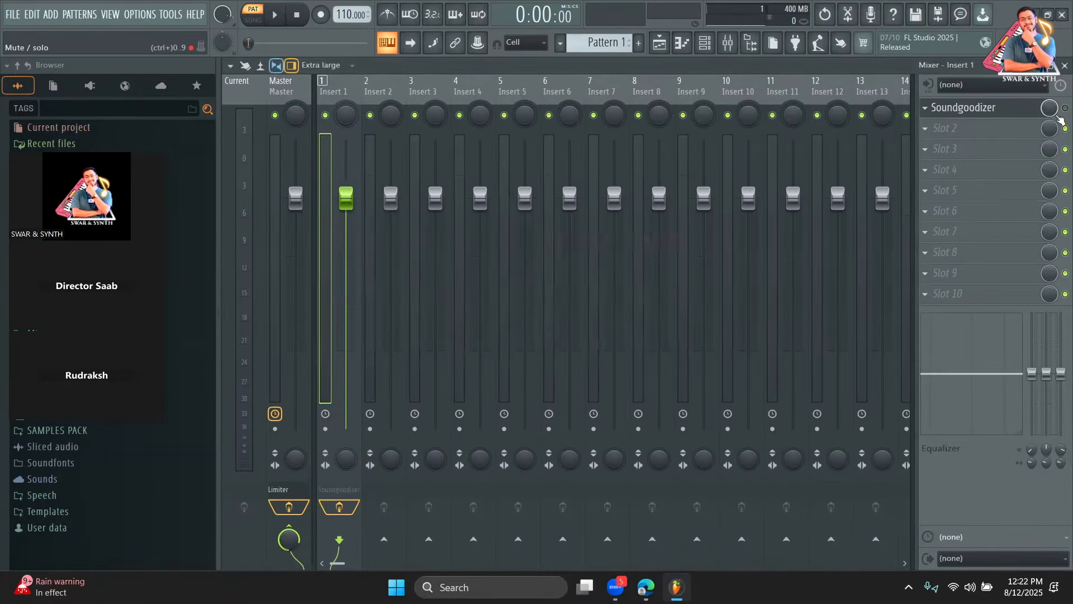
key("space")
key("space")
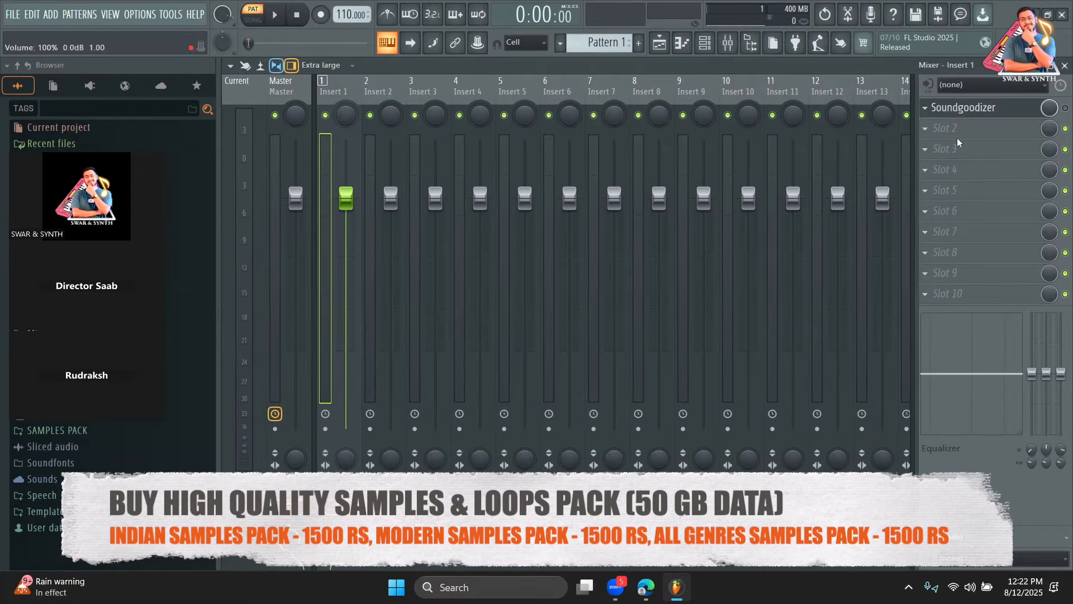
left_click(986, 110)
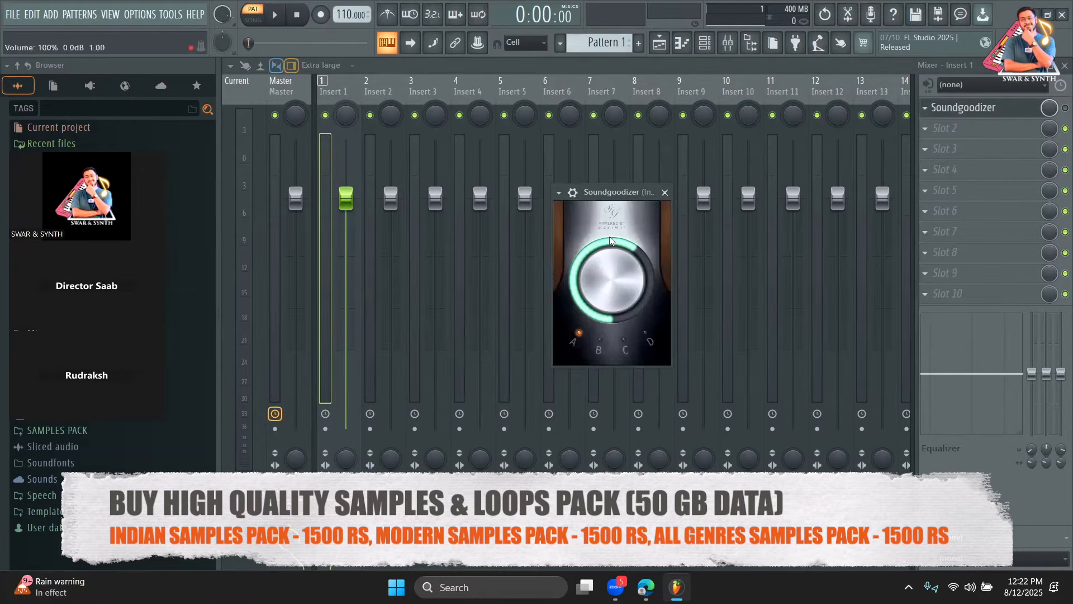
key("Escape")
Re-enable Soundgoodizer and play the pattern while switching the effect off and on, leaving it enabled
left_click(1064, 109)
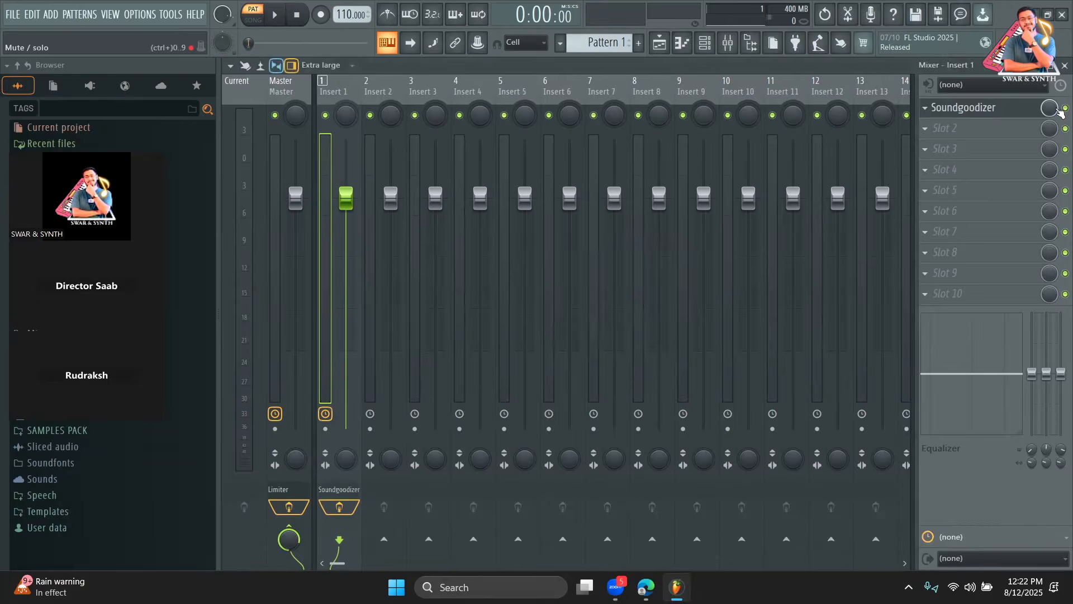
key("space")
left_click(1064, 109)
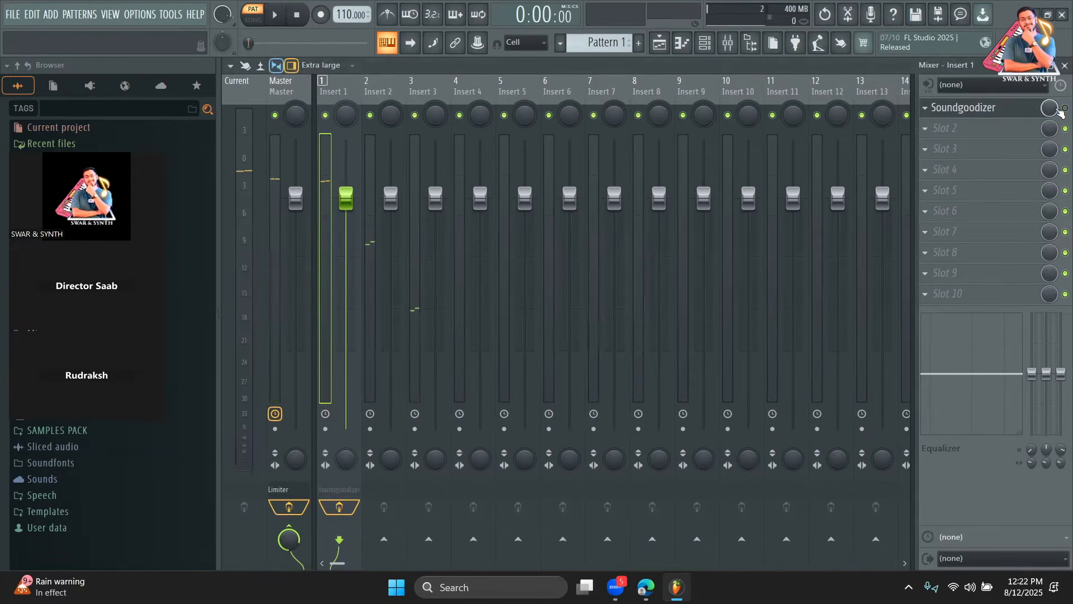
left_click(1064, 109)
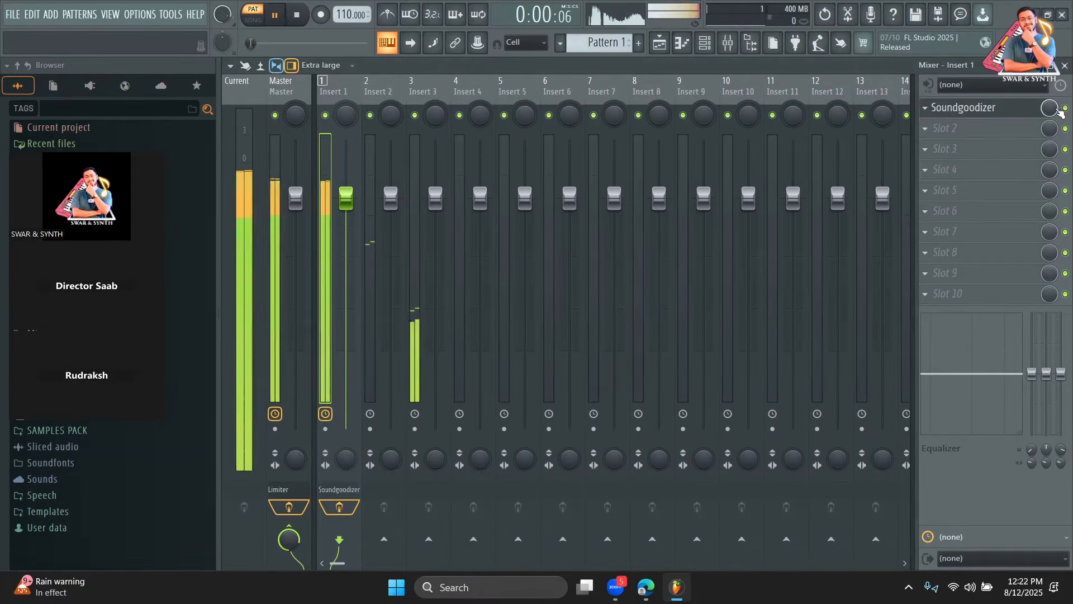
key("space")
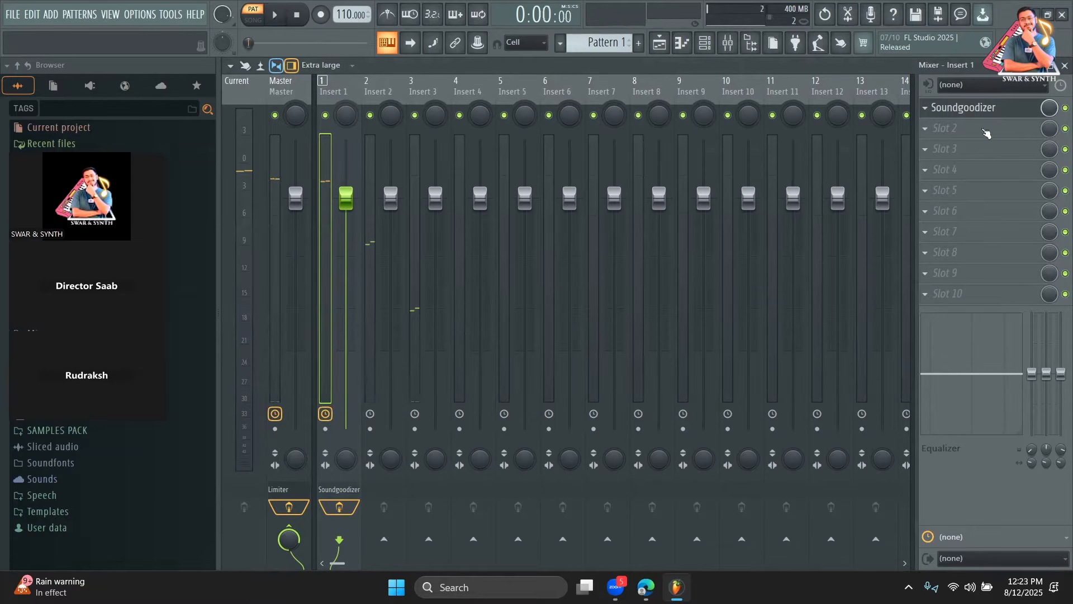
Open Soundgoodizer on Insert 1 and listen to the pattern with mode A
left_click(962, 109)
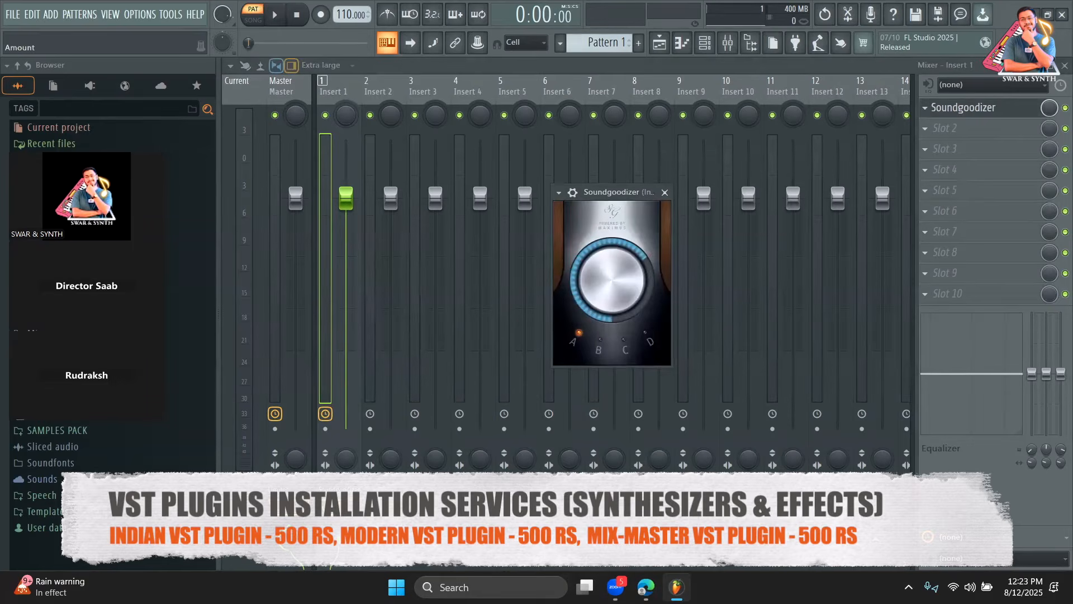
key("space")
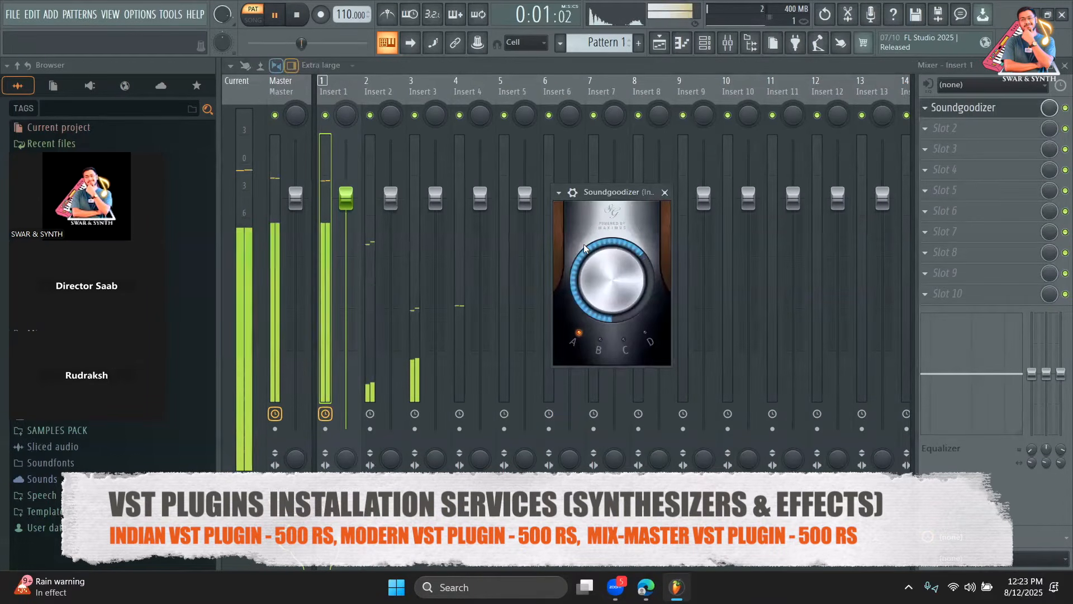
key("space")
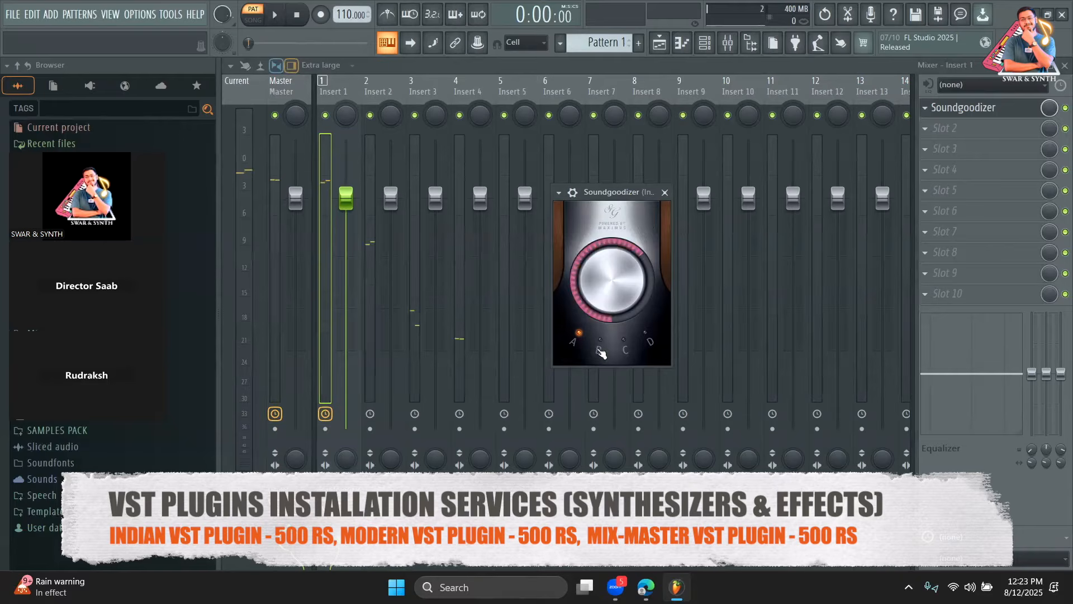
Audition Soundgoodizer's mode B during playback, and leave the effect set to mode C
left_click(605, 339)
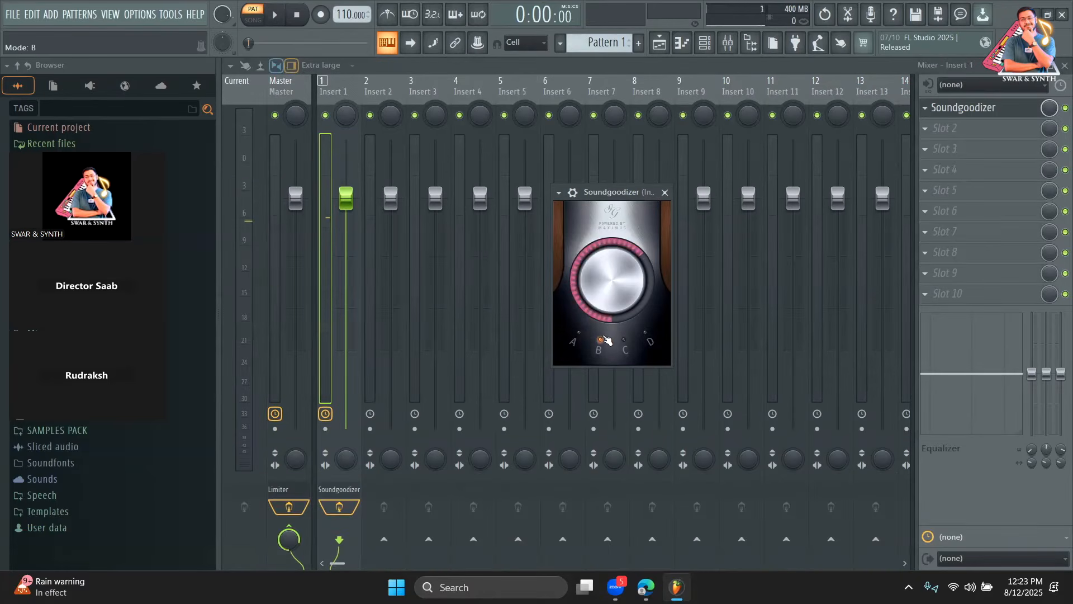
key("space")
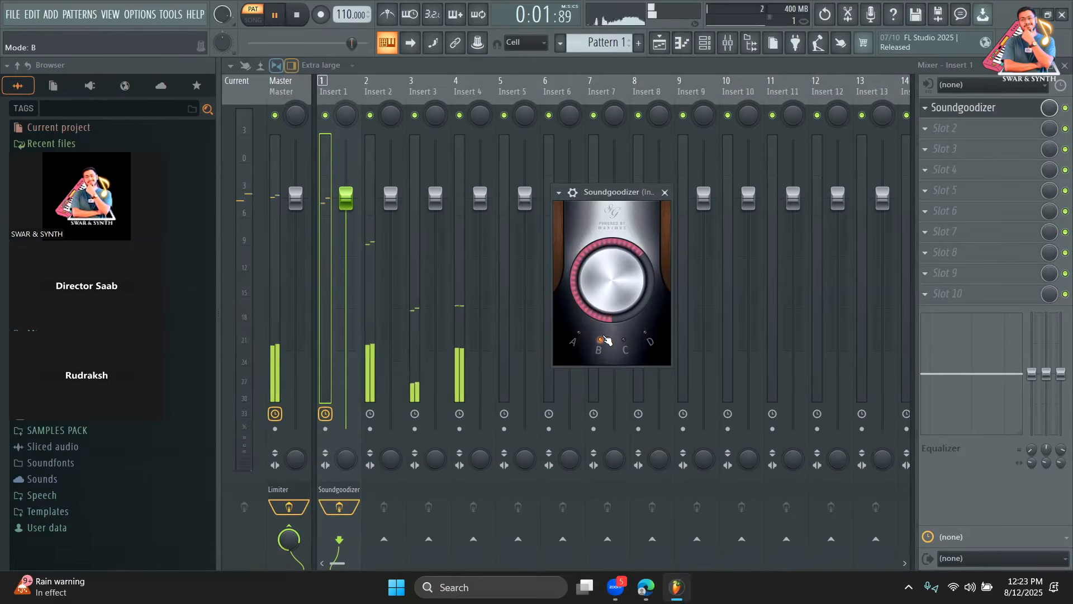
left_click(625, 340)
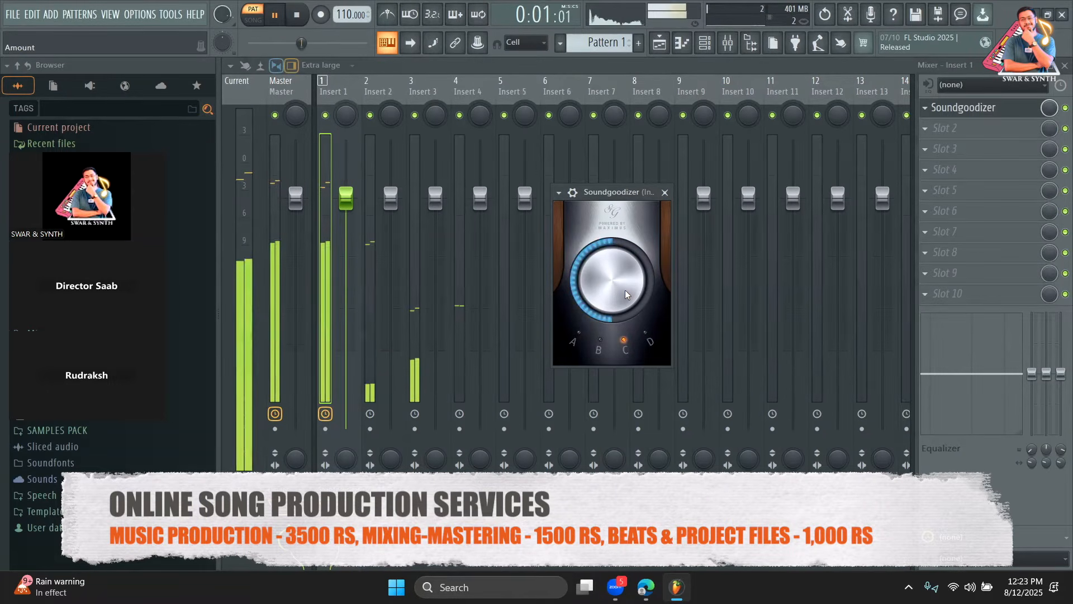
left_click(665, 192)
key("space")
Select and solo Insert 2 to hear it alone during playback, and remove the solo
left_click(365, 114)
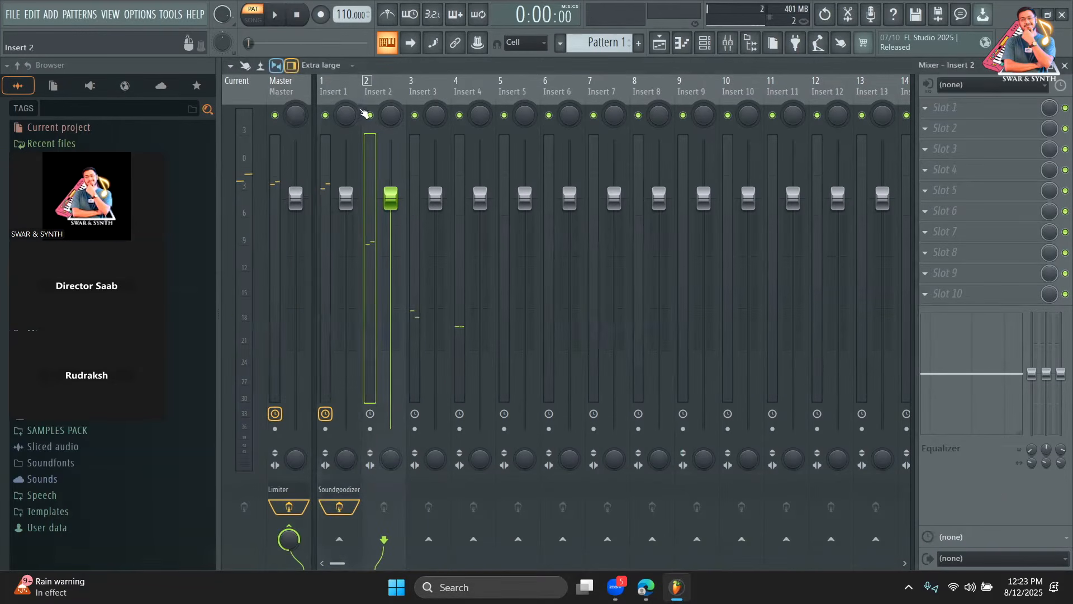
right_click(370, 115)
key("space")
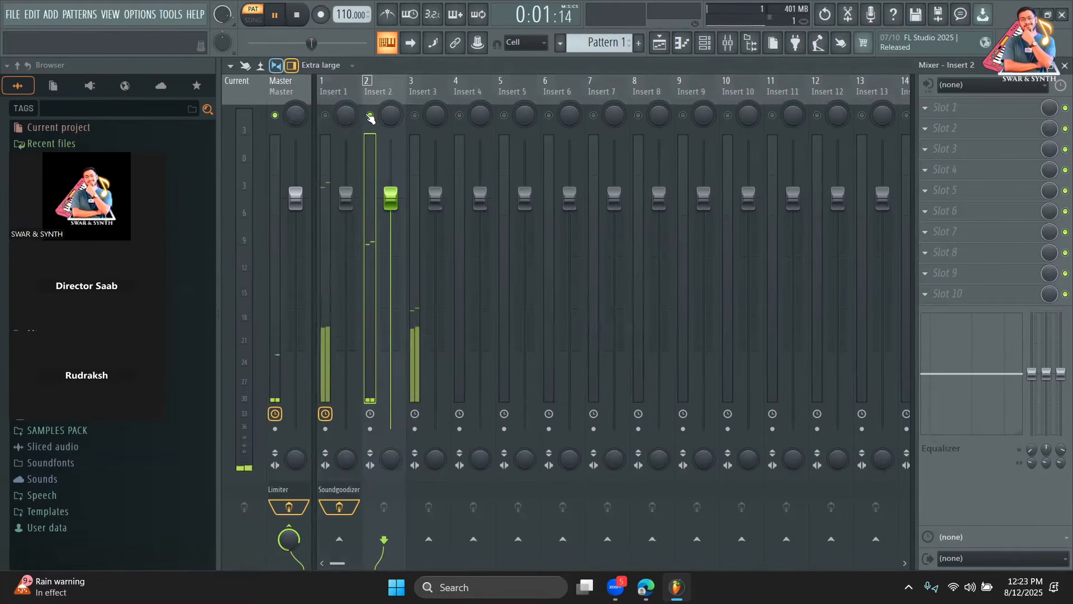
right_click(370, 115)
key("space")
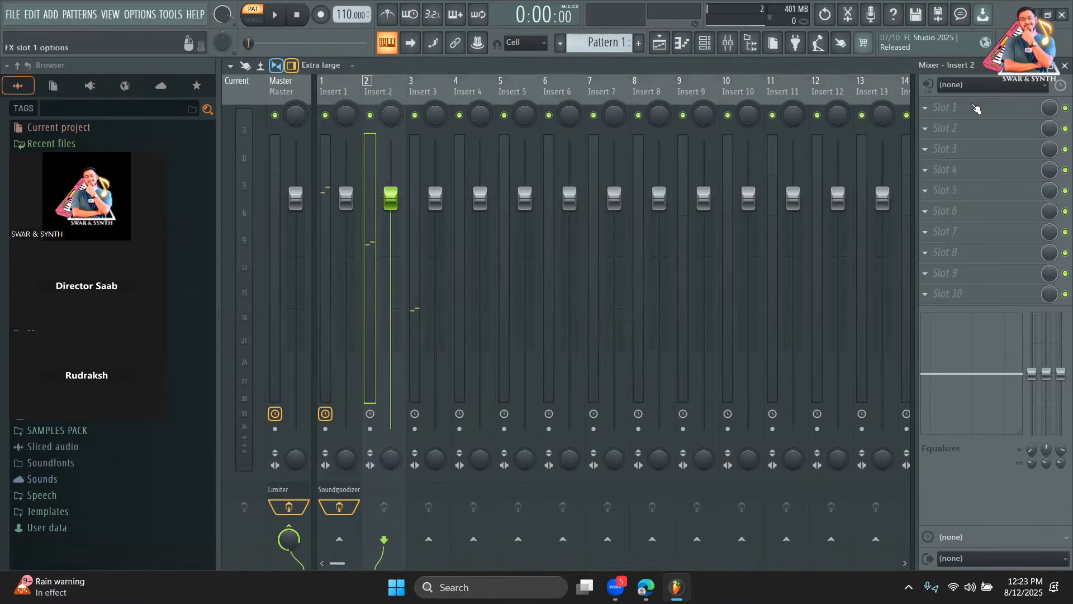
Add Fruity Parametric EQ 2 to slot 2 of Insert 1, after Soundgoodizer
left_click(977, 108)
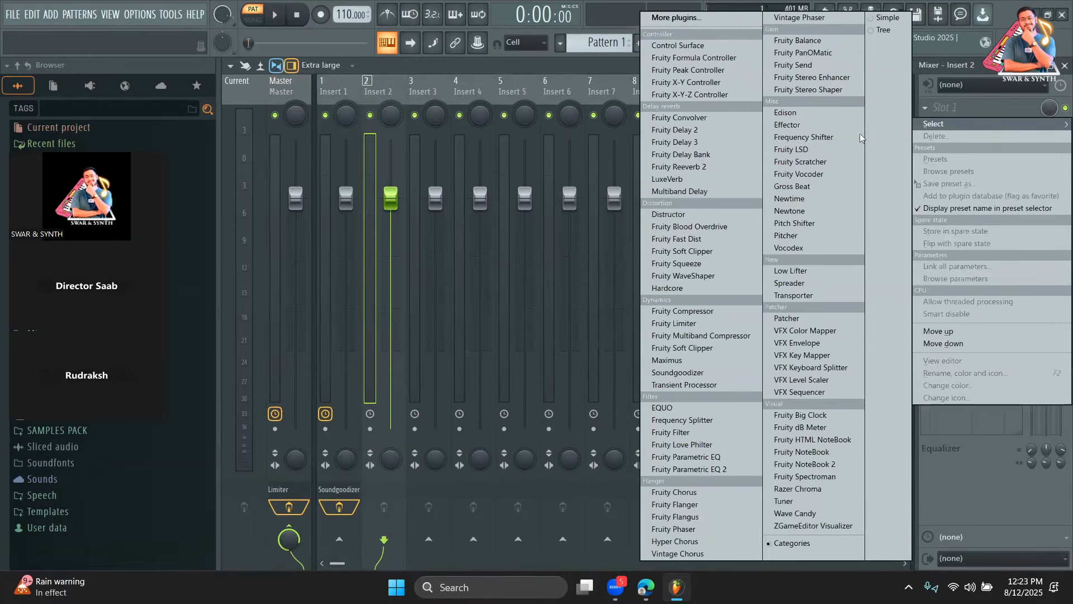
left_click(966, 132)
left_click(337, 90)
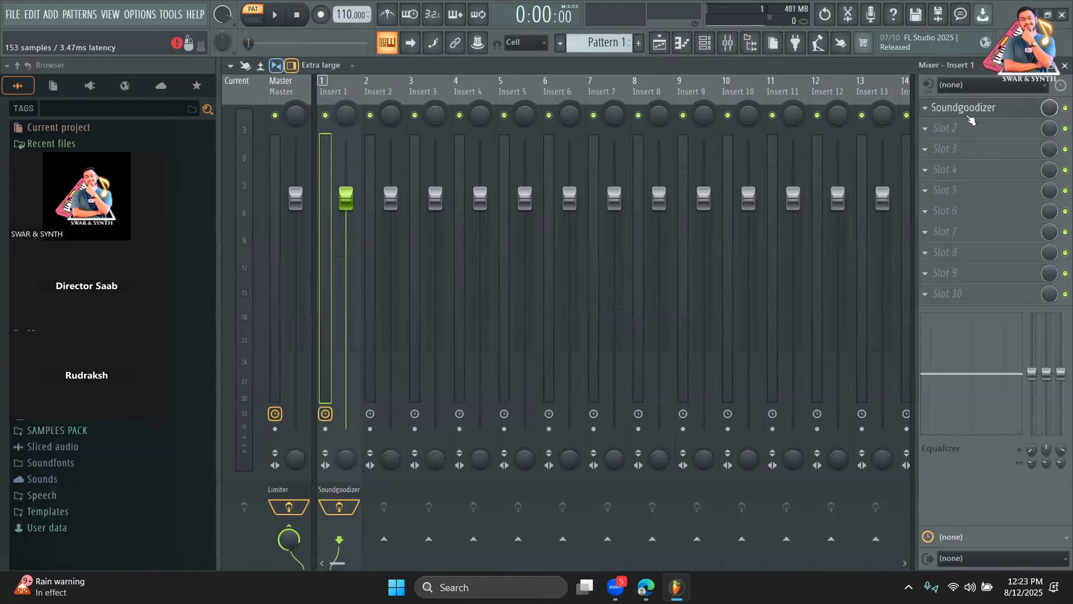
left_click(973, 129)
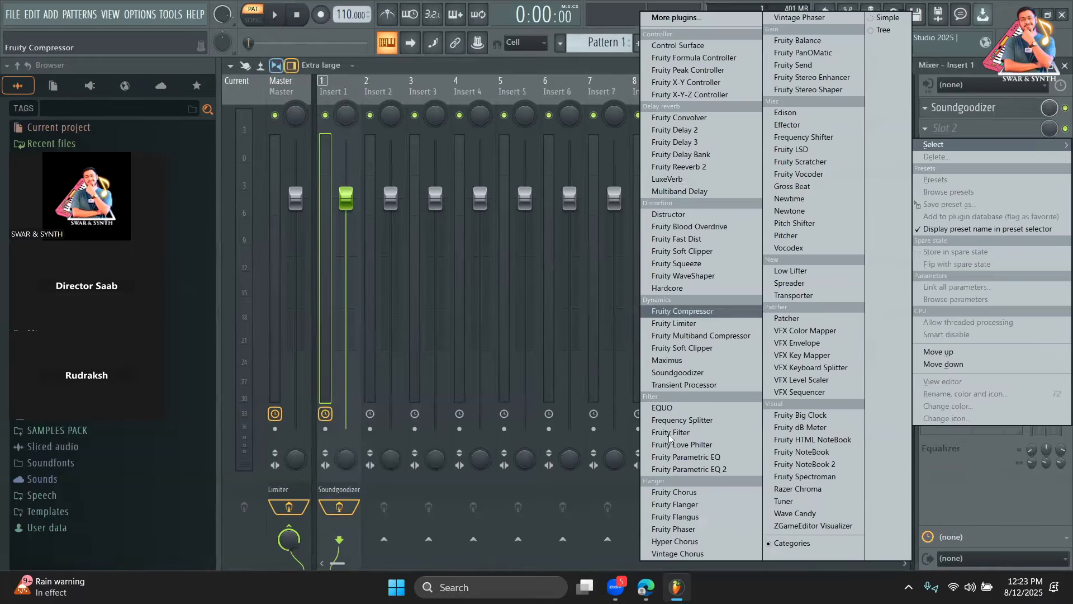
left_click(681, 470)
Play the pattern and watch Insert 1's frequency spectrum in Fruity Parametric EQ 2
key("space")
key("space")
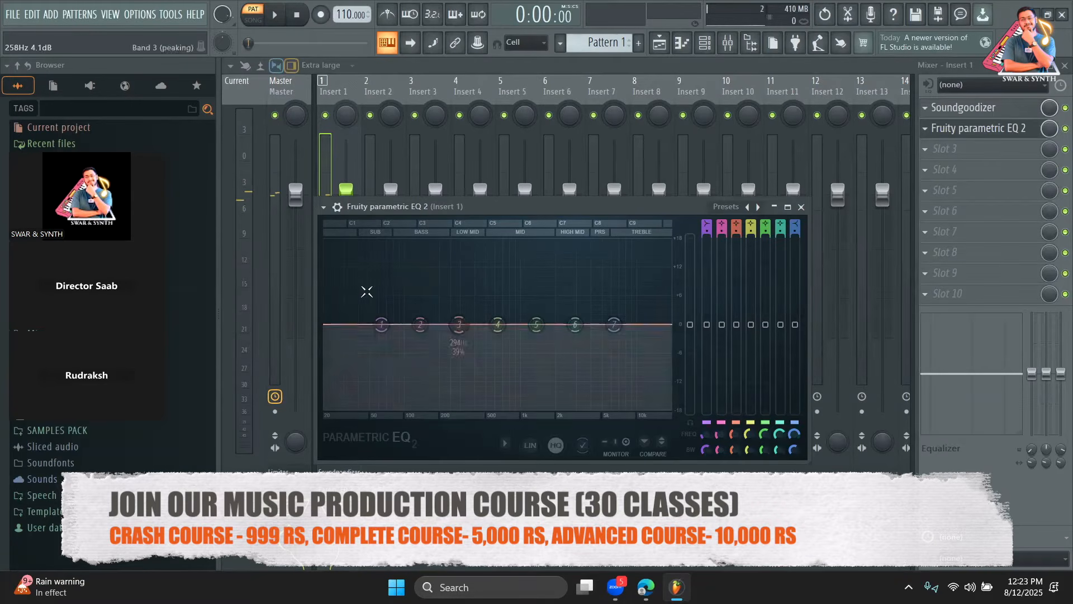
key("space")
key("space")
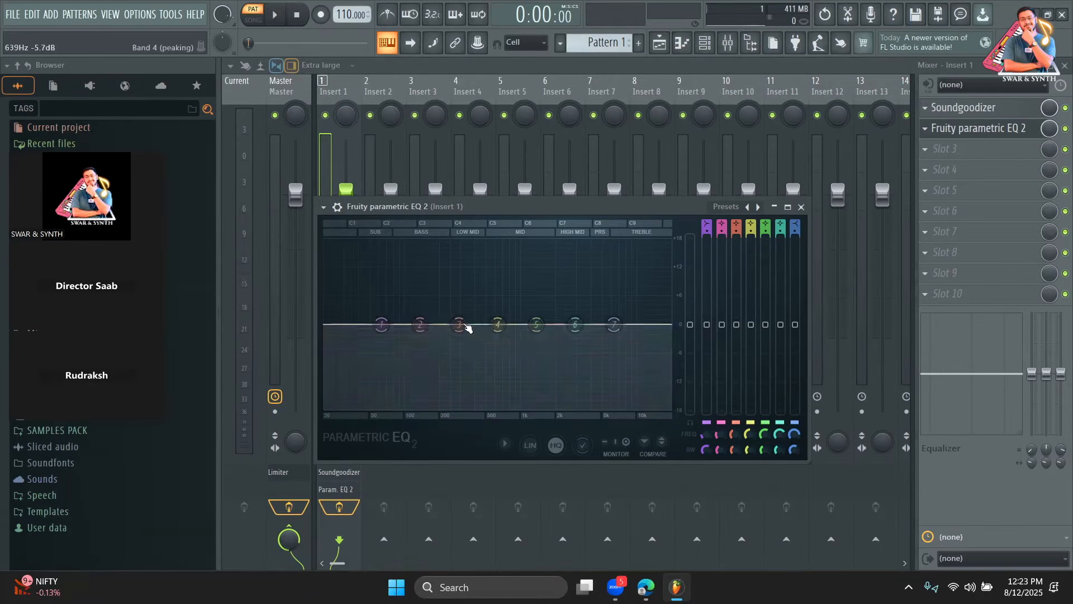
key("space")
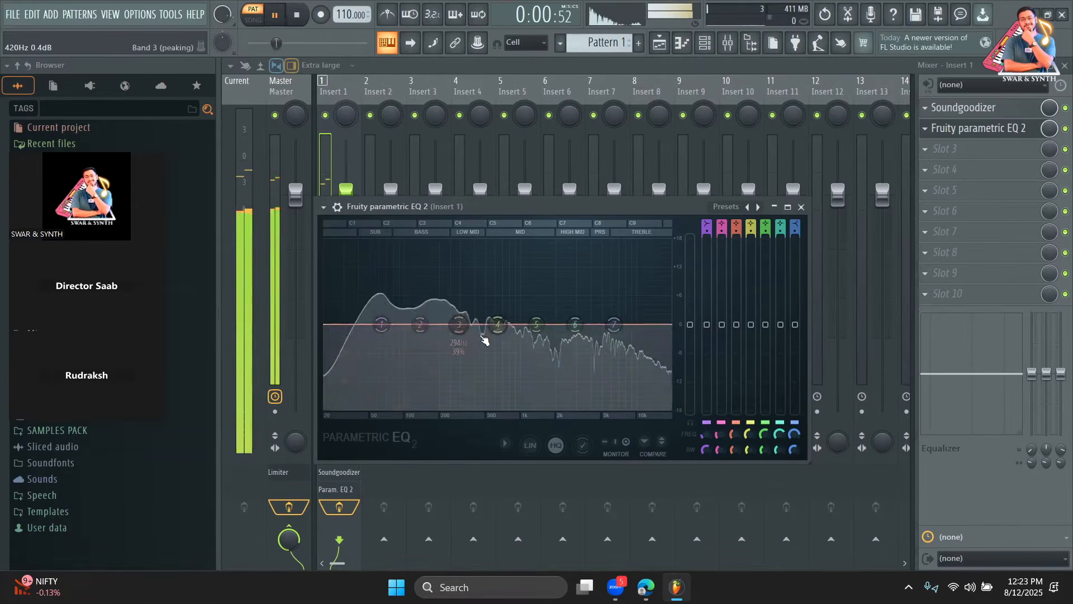
Add Fruity Parametric EQ 2 to slot 1 of Insert 2 and examine its spectrum during playback
left_click(377, 91)
key("space")
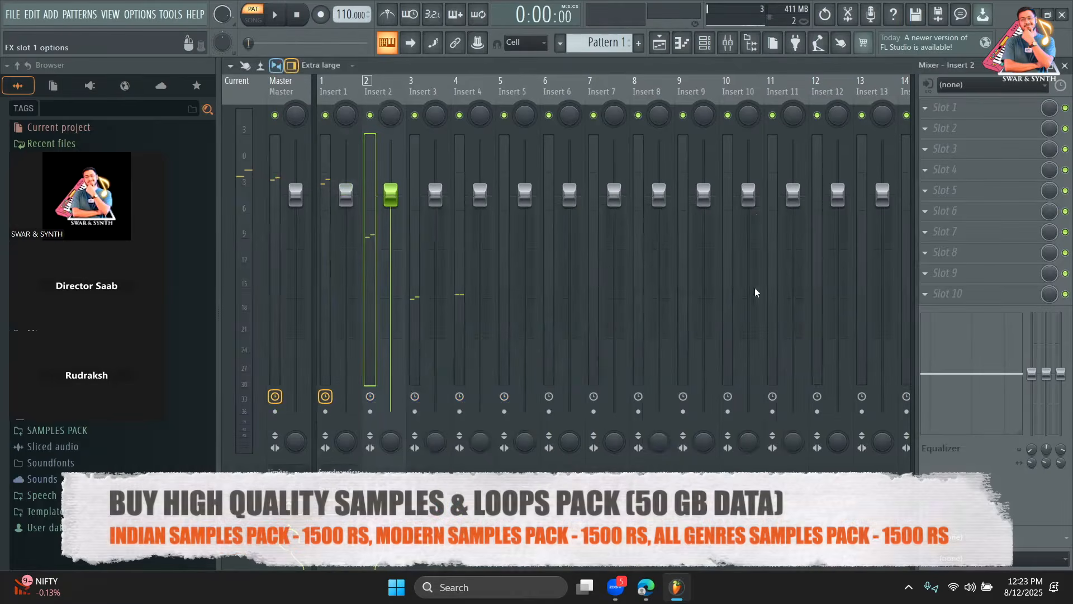
left_click(951, 107)
left_click(726, 468)
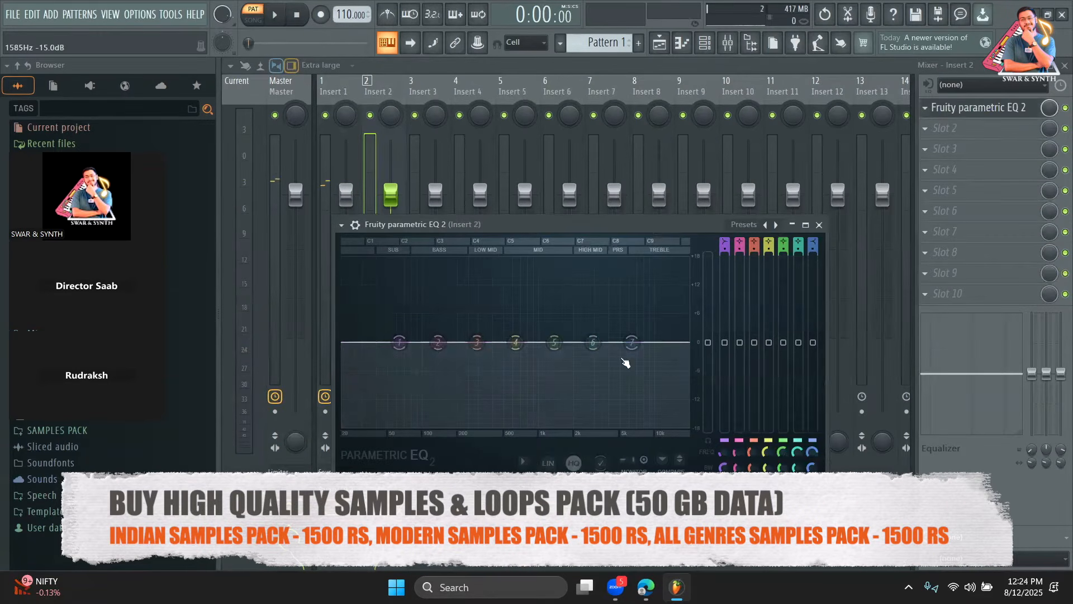
key("space")
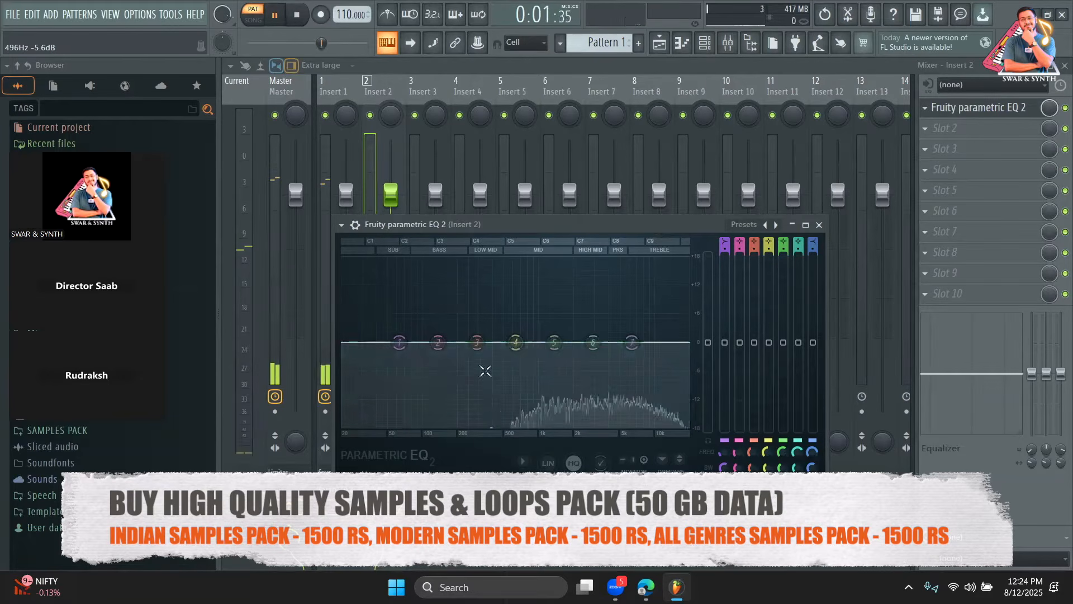
key("space")
left_click_drag(610, 227, 683, 221)
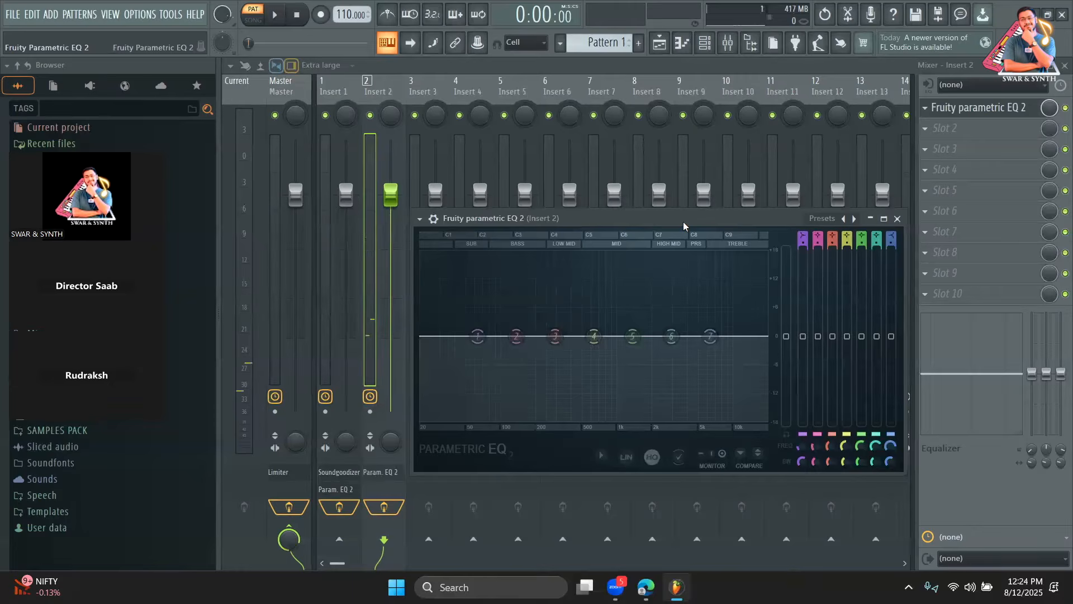
left_click_drag(683, 221, 707, 209)
Reopen the equalizer on Insert 1 to examine its flat band curve
left_click(343, 97)
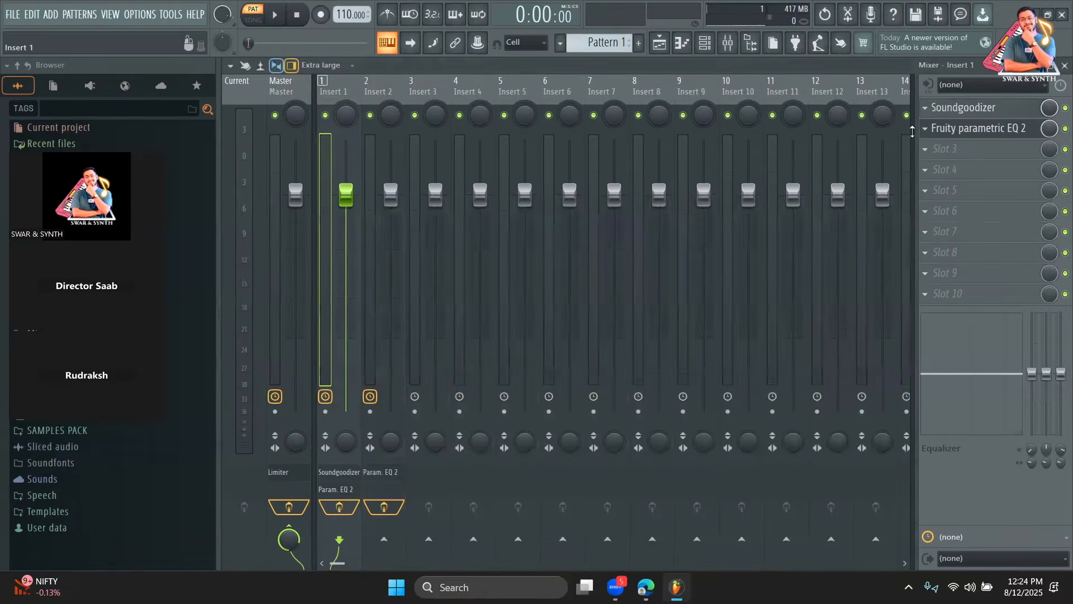
left_click(1023, 136)
left_click(1023, 136)
left_click(1023, 136)
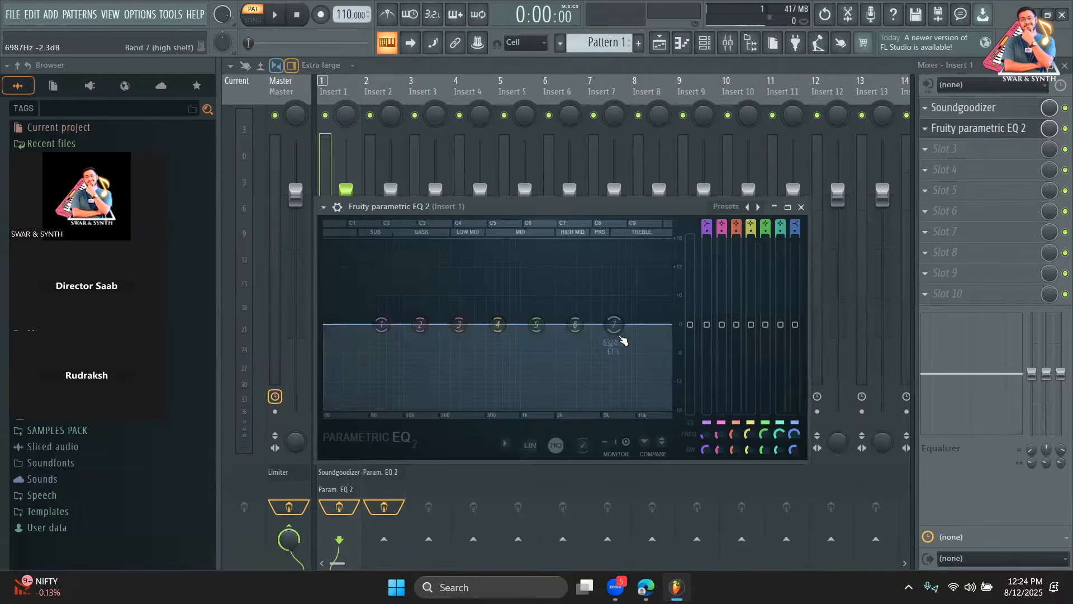
Boost bands 6 and 7 of Insert 2's equalizer by about 4.7 dB during playback to brighten the treble
left_click(395, 92)
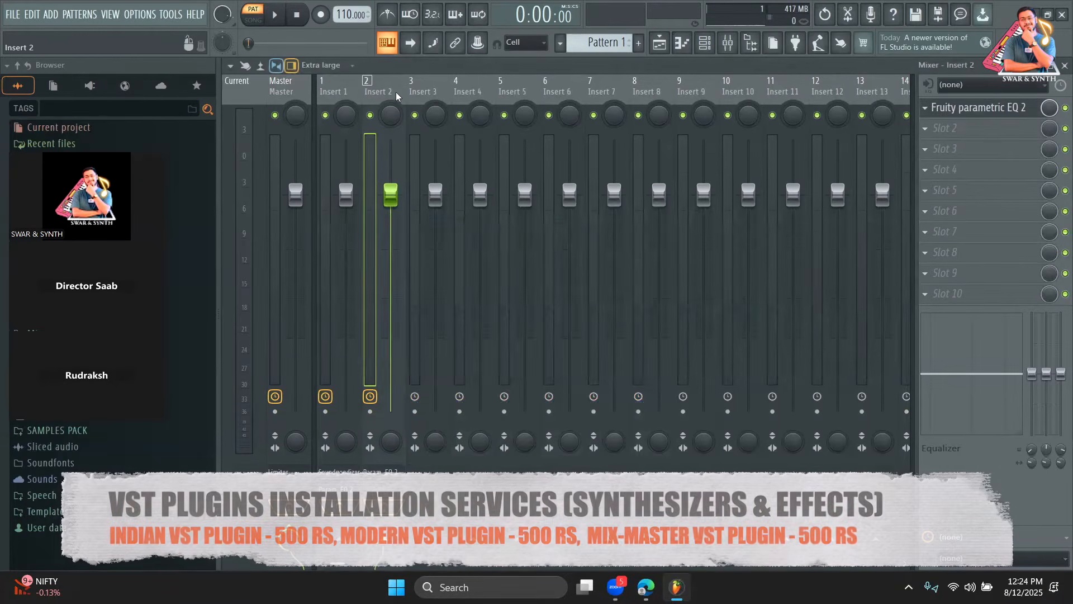
left_click(979, 107)
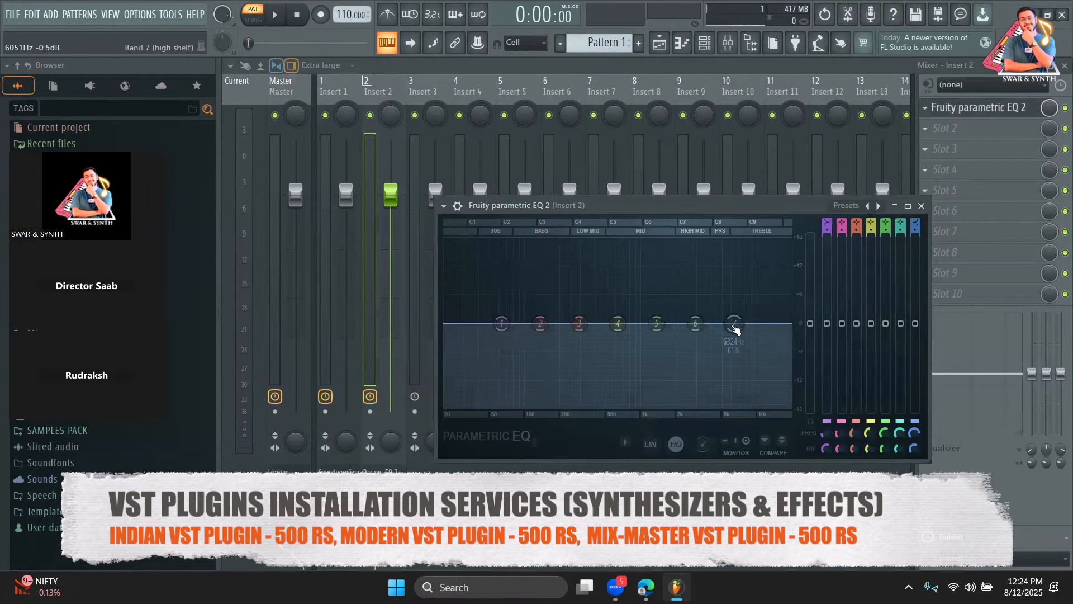
key("space")
left_click_drag(733, 324, 759, 301)
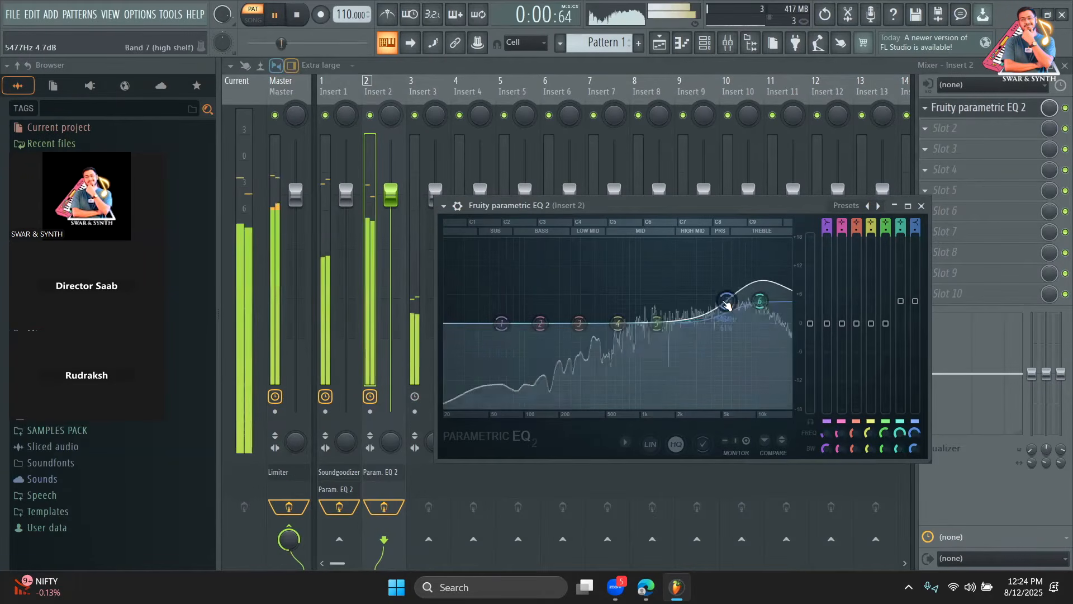
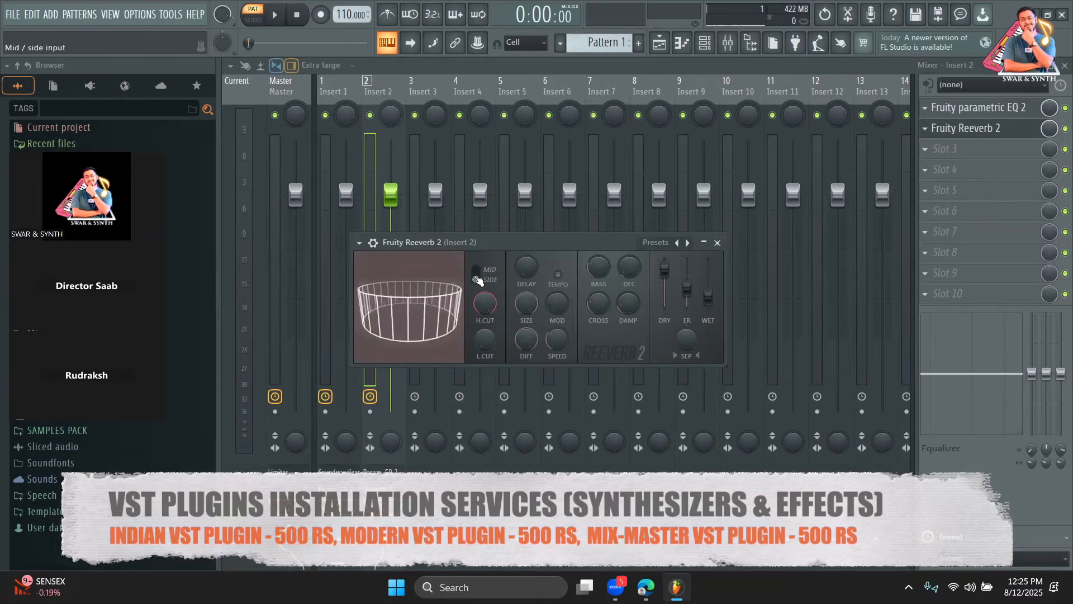
Listen to the pattern with Fruity Reeverb 2 open on Insert 2, and close the effect window
key("space")
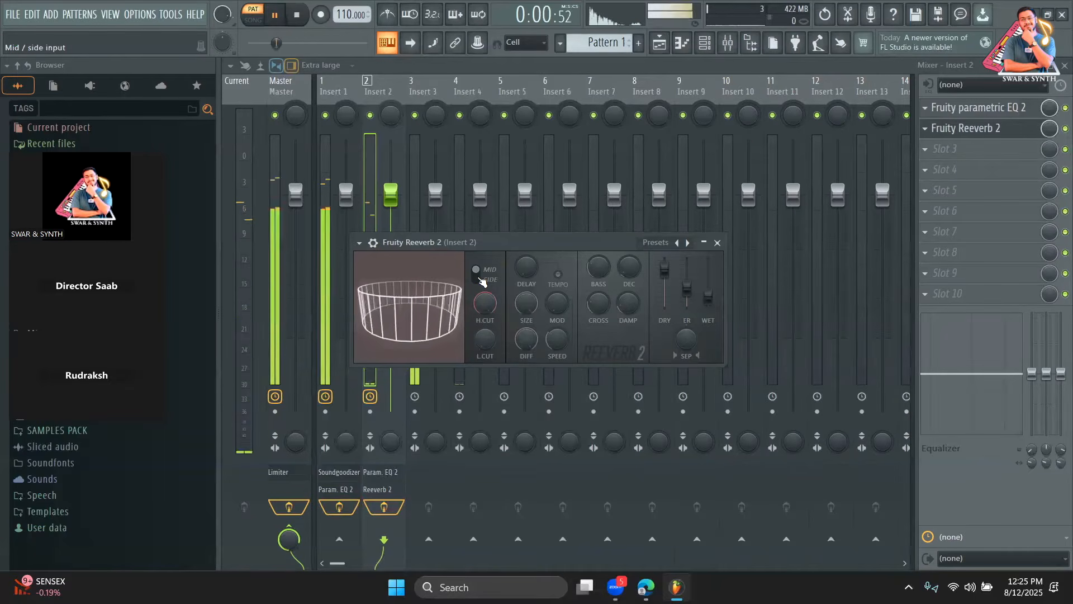
left_click_drag(482, 235, 677, 223)
key("space")
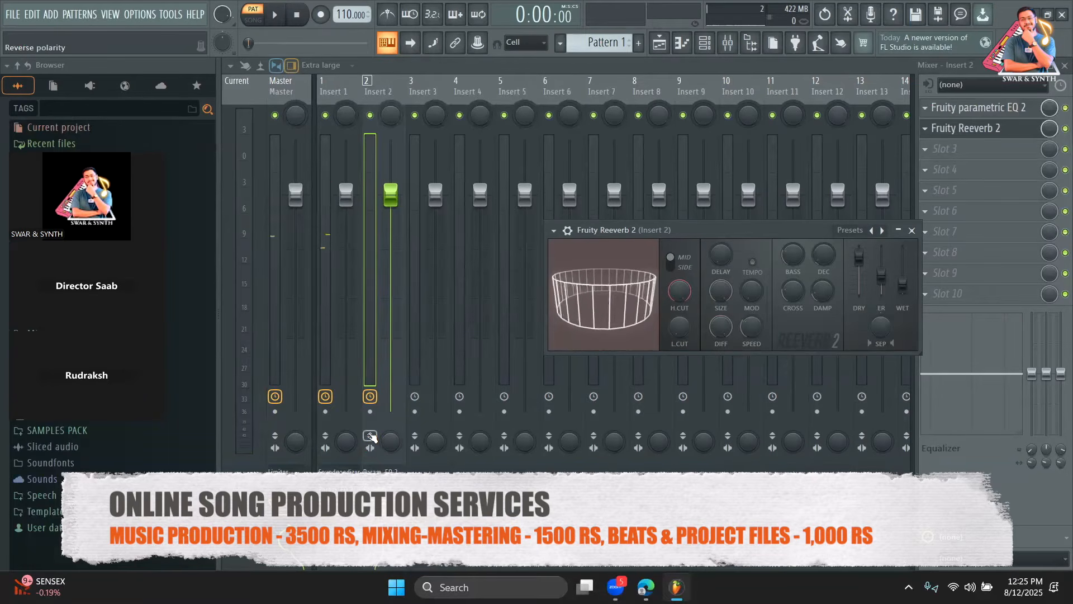
key("Escape")
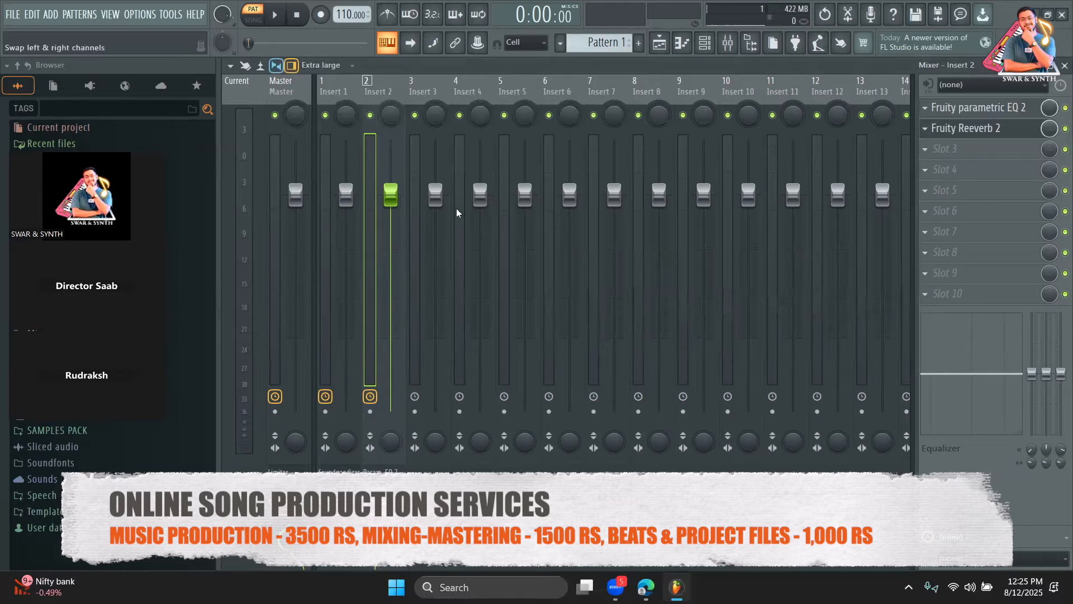
left_click(1013, 137)
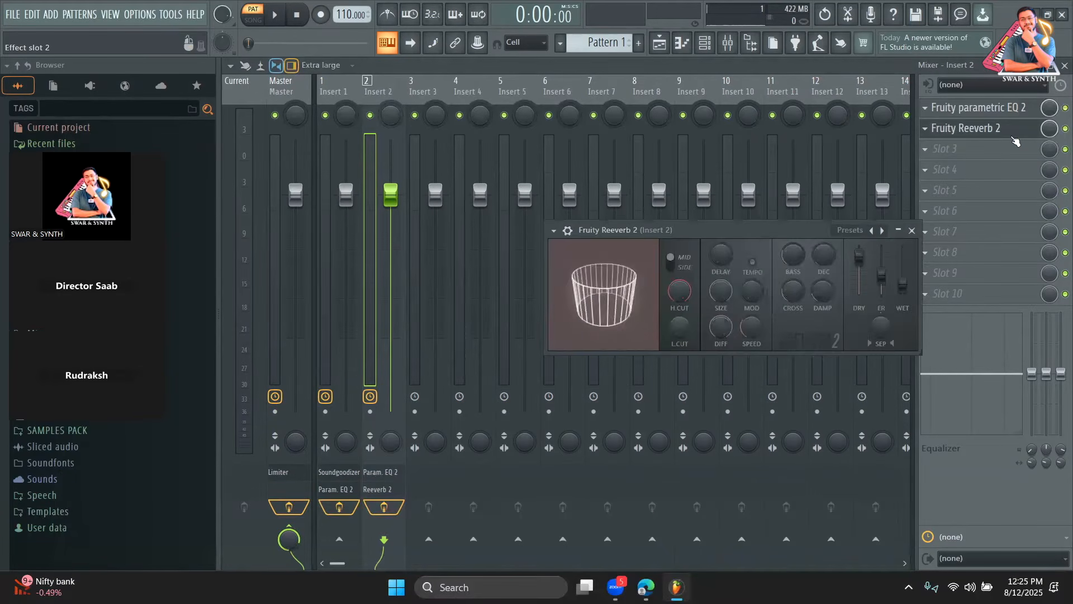
key("space")
left_click_drag(710, 231, 592, 233)
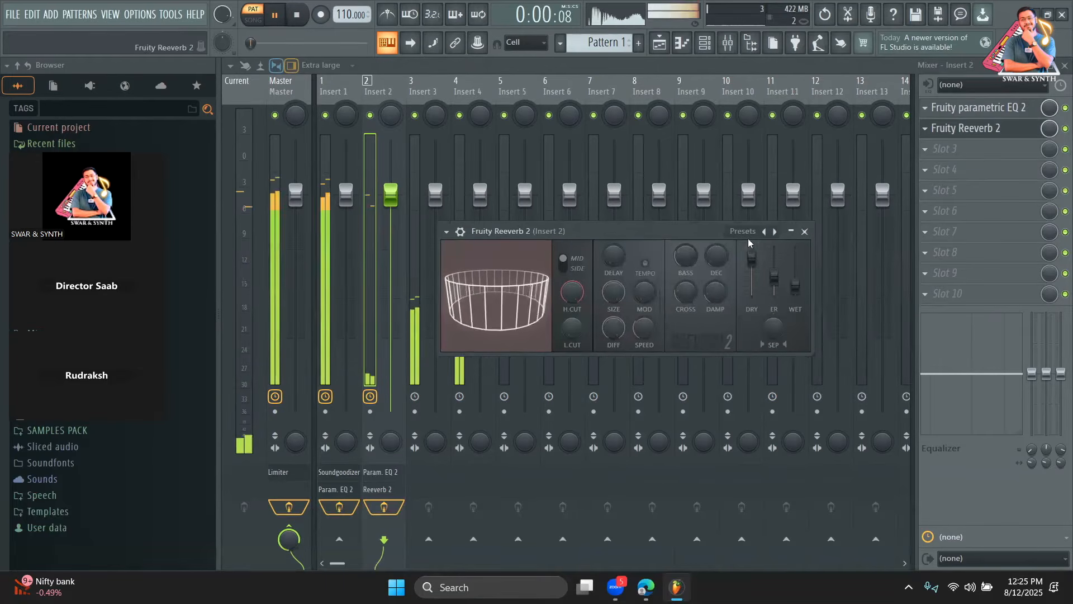
left_click(804, 231)
Select Insert 3, stop playback and add Soundgoodizer to its slot 1
left_click(424, 135)
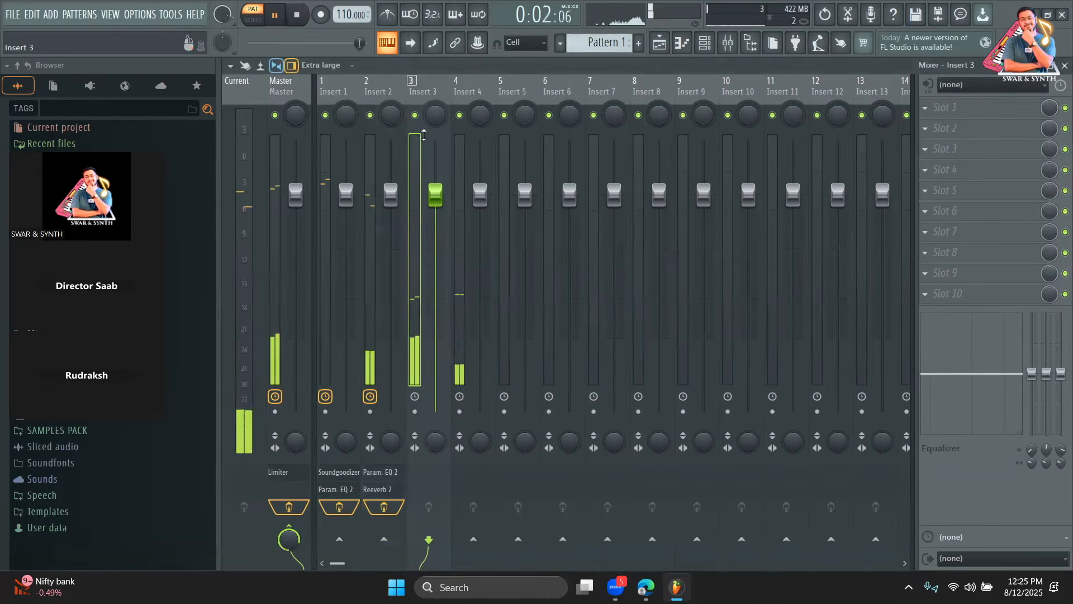
key("space")
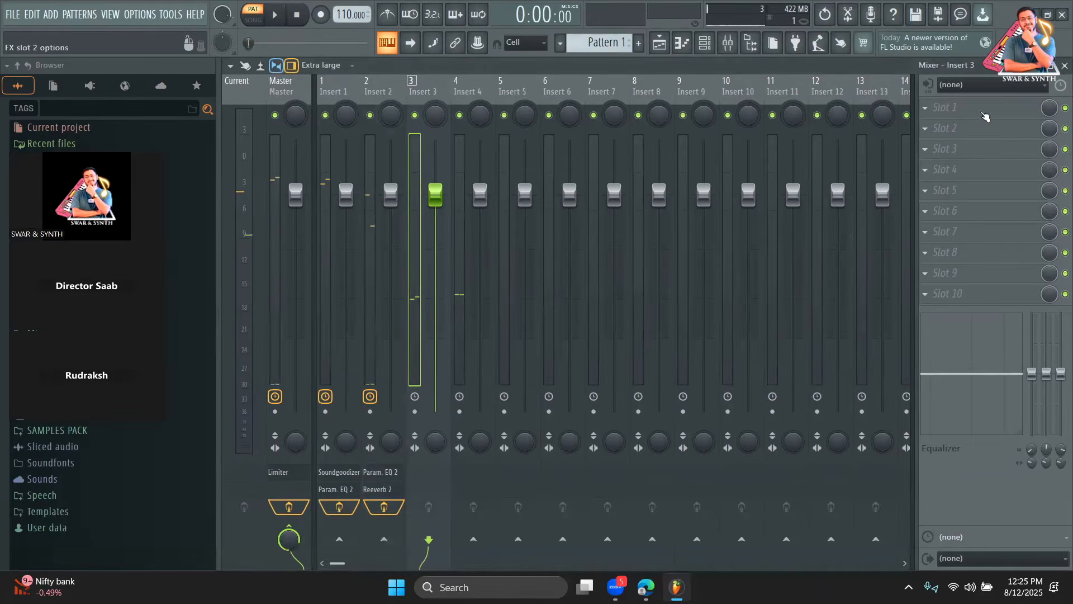
left_click(945, 107)
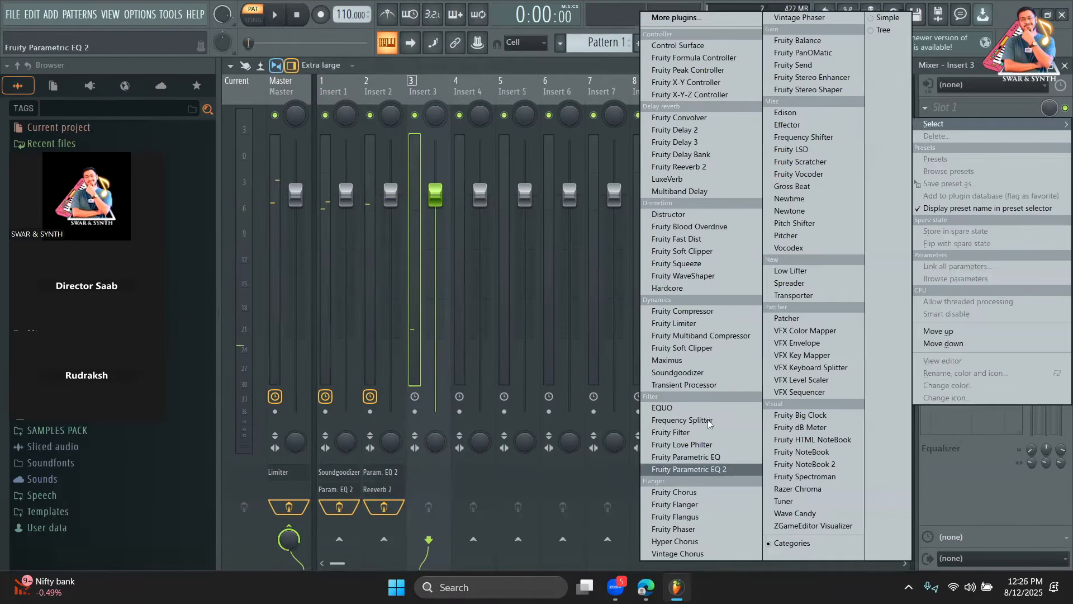
left_click(686, 373)
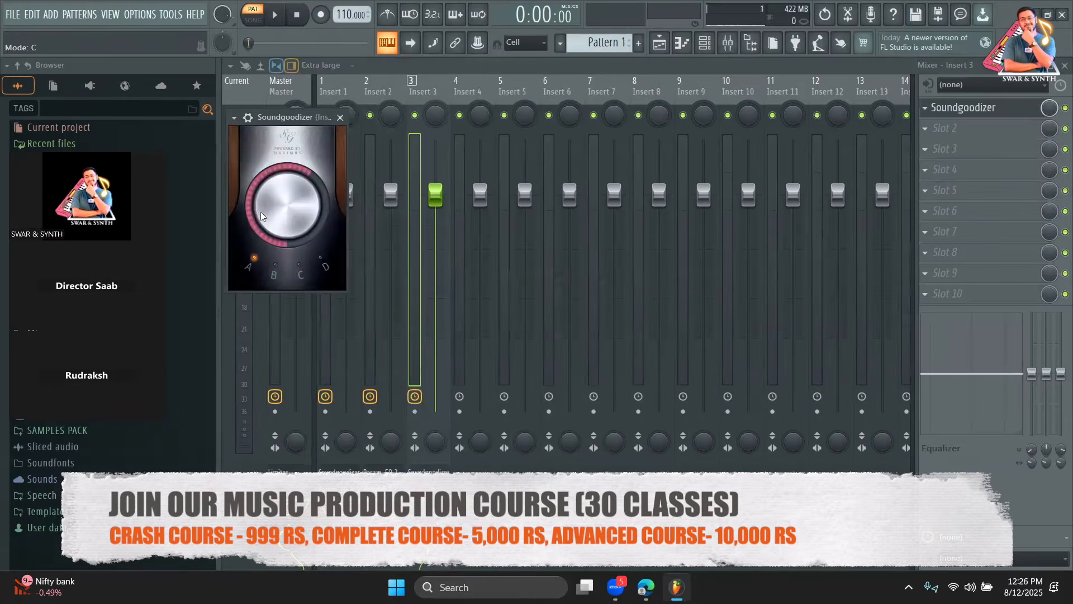
Set Insert 3's Soundgoodizer to mode D while the pattern plays, and leave the effect switched off
key("space")
left_click_drag(270, 117, 739, 161)
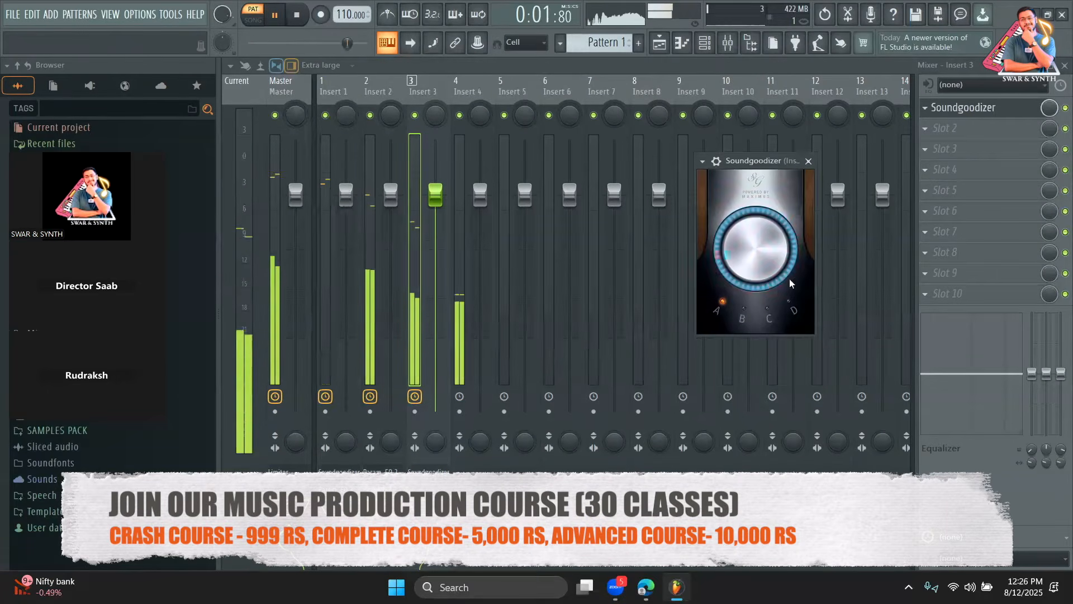
left_click(794, 309)
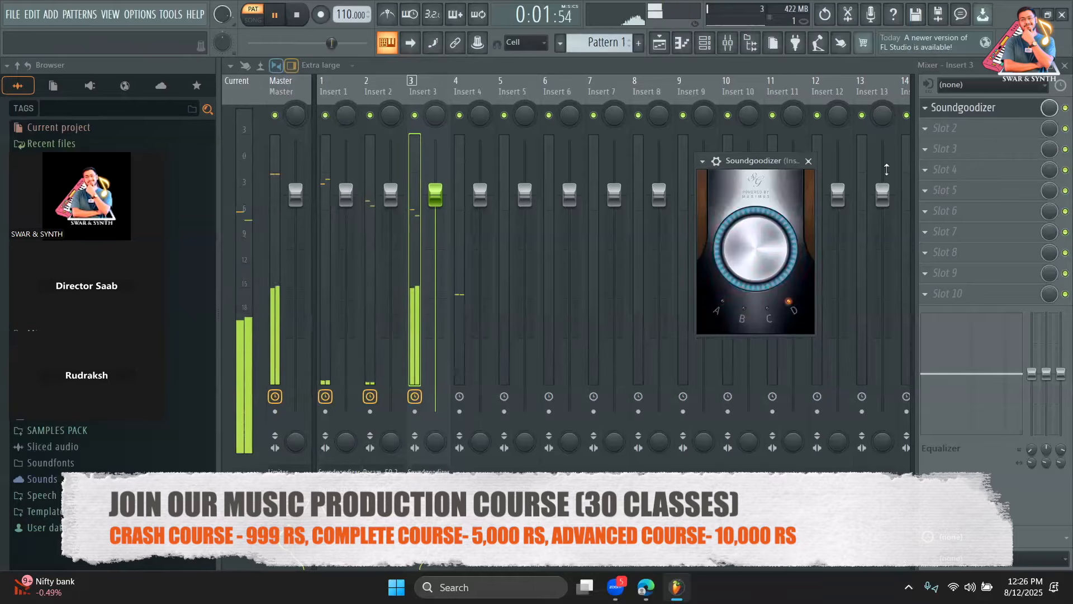
key("space")
left_click(809, 161)
Add Fruity Parametric EQ 2 to slot 2 of Insert 3 and boost bands 6 and 7 to just above +6 dB during playback
left_click(950, 128)
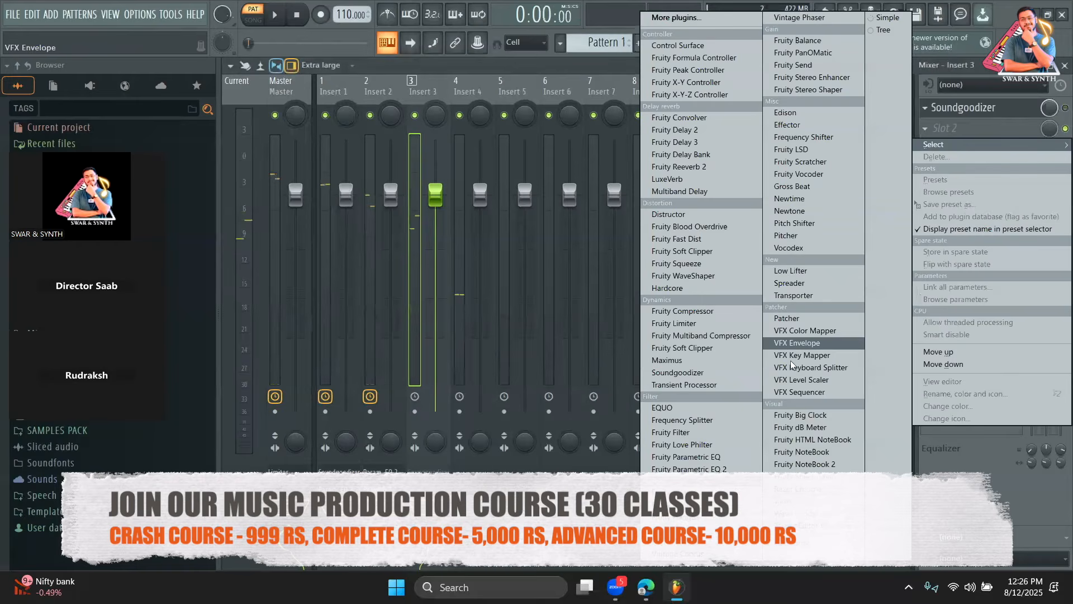
left_click(745, 467)
key("space")
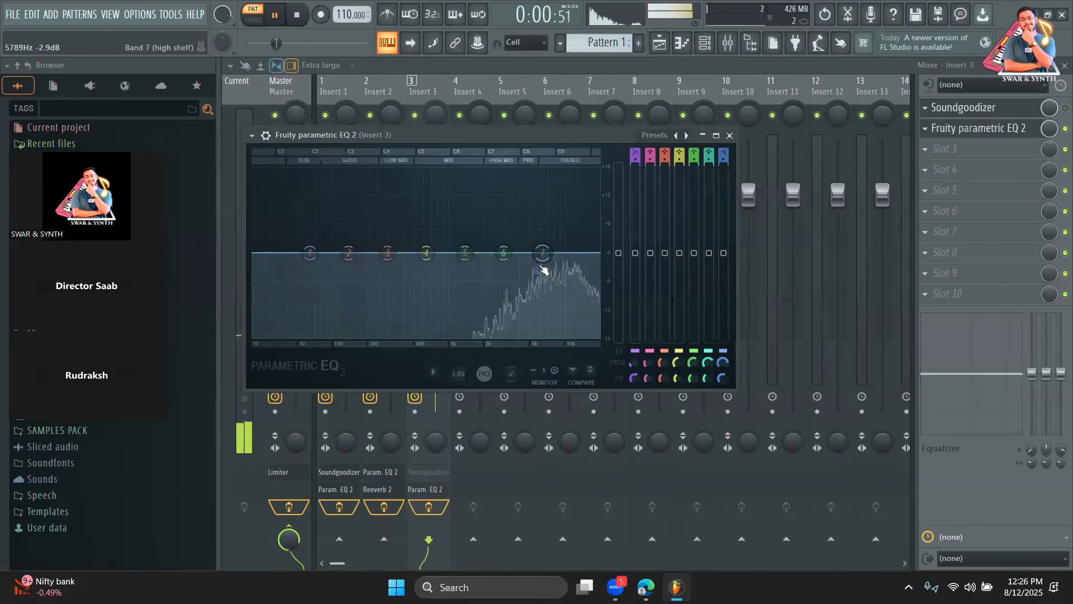
left_click_drag(541, 253, 533, 216)
left_click_drag(503, 253, 574, 217)
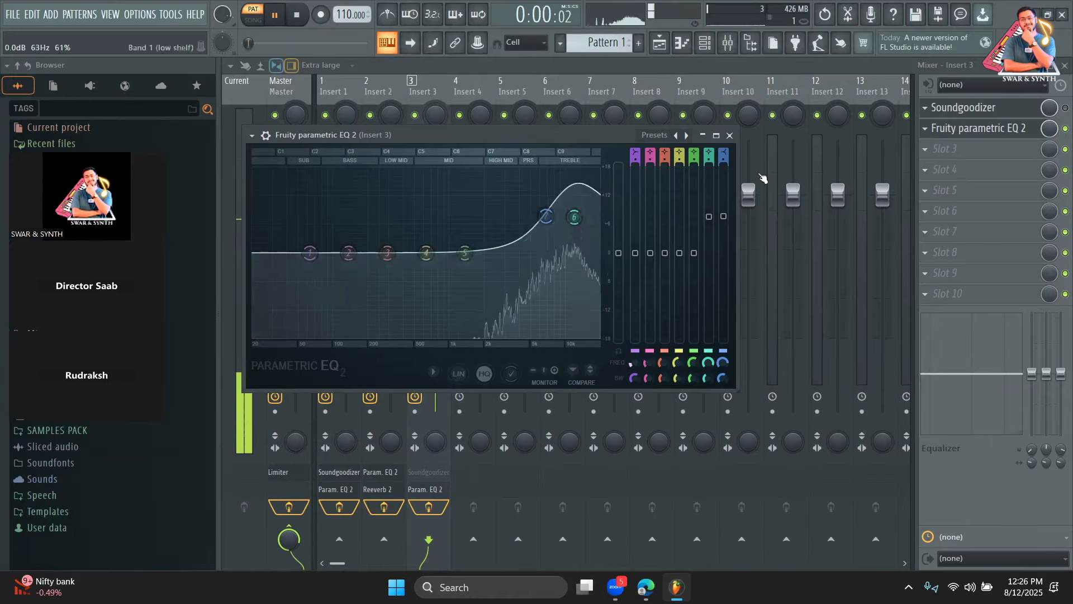
left_click(729, 135)
key("space")
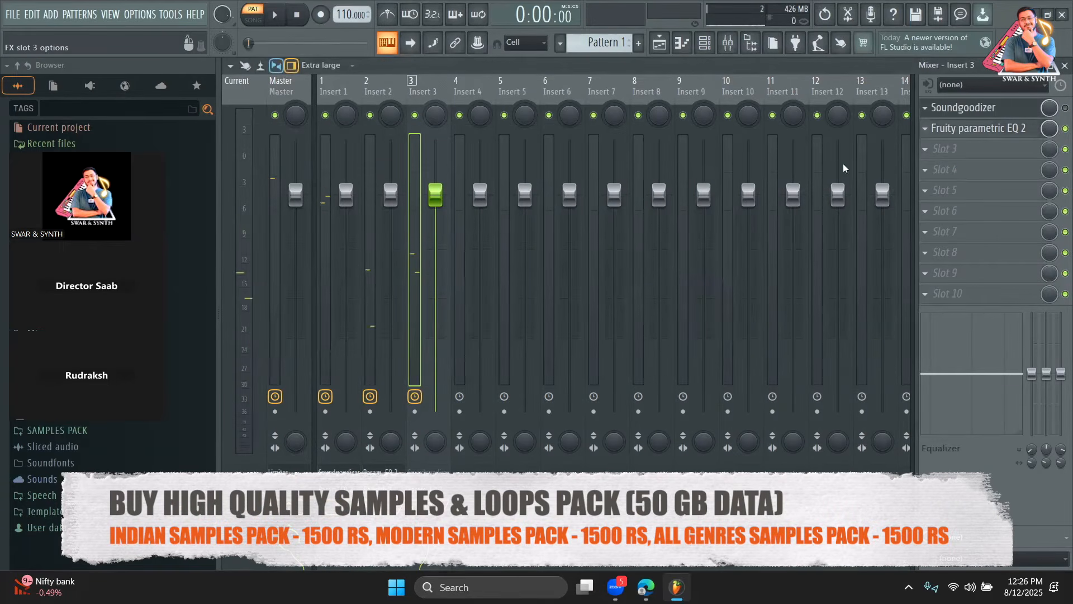
Add Fruity Delay 2 to slot 3 of Insert 3 and set its input volume to 29% during playback
left_click(962, 148)
left_click(675, 127)
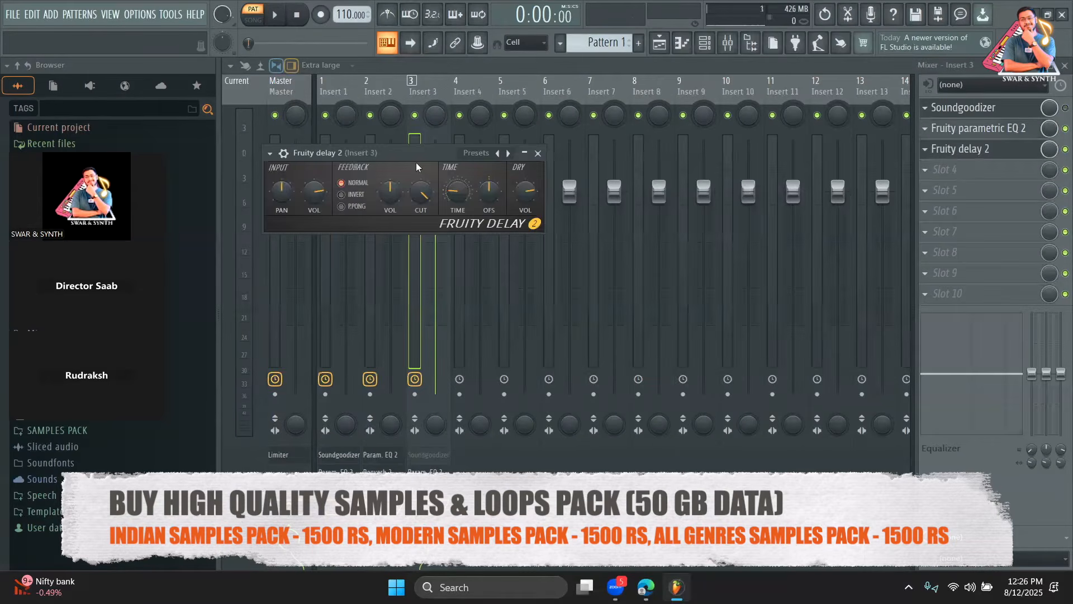
left_click_drag(413, 151, 542, 246)
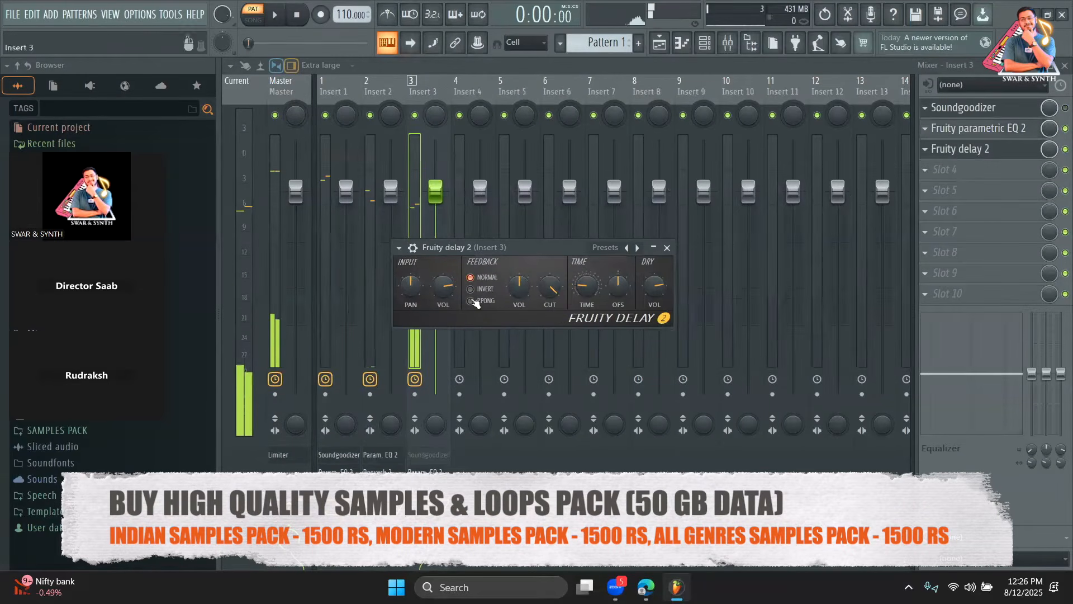
key("space")
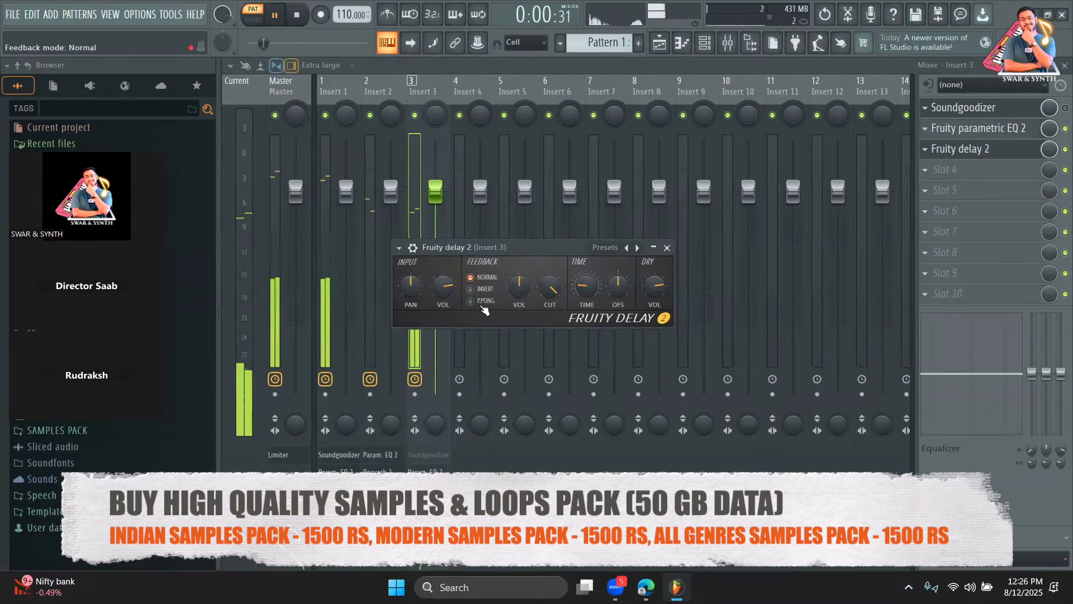
key("space")
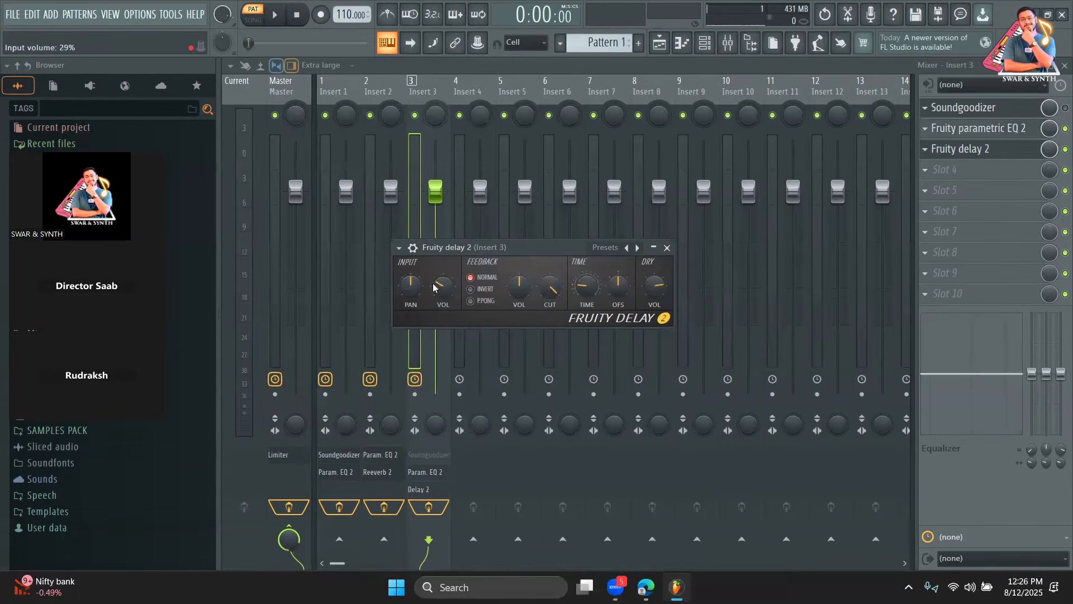
Lower Insert 3's Fruity Delay 2 input volume to about 13%, reduce its feedback cutoff and raise its time offset, auditioning the pattern
key("space")
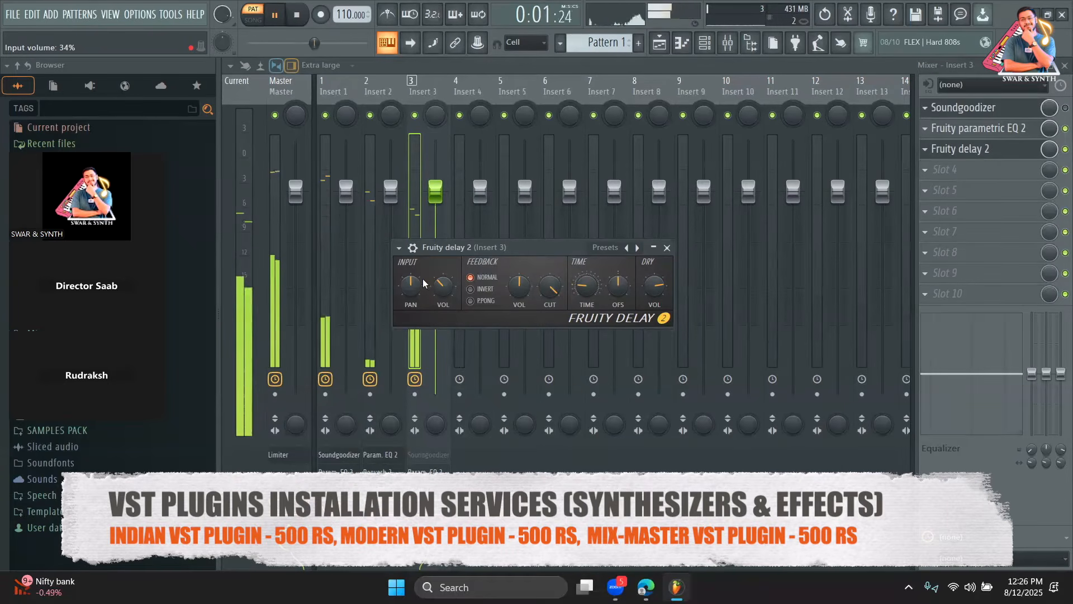
key("space")
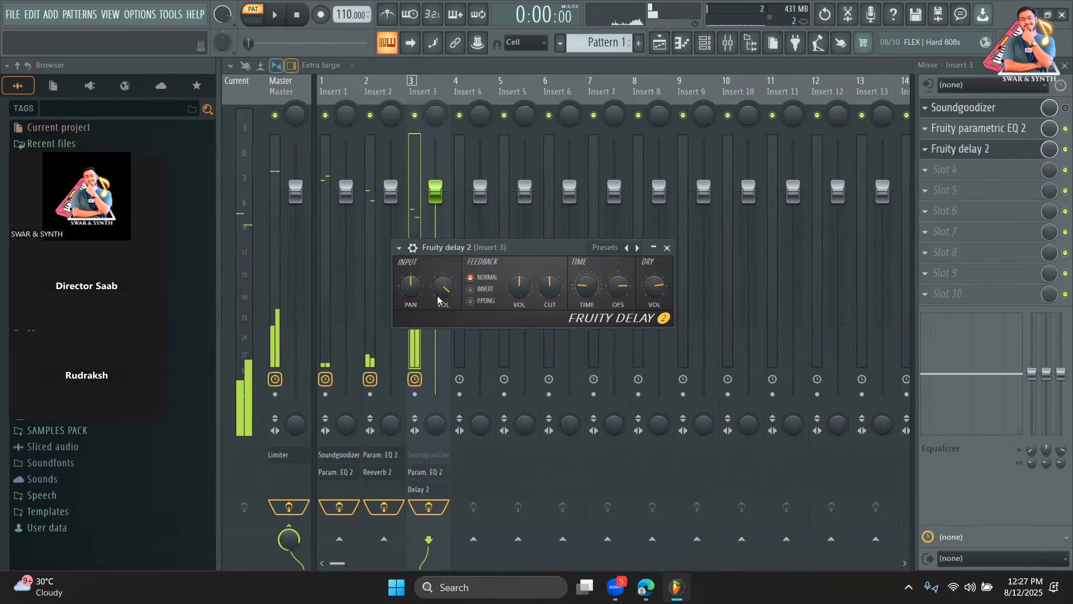
left_click_drag(550, 286, 610, 286)
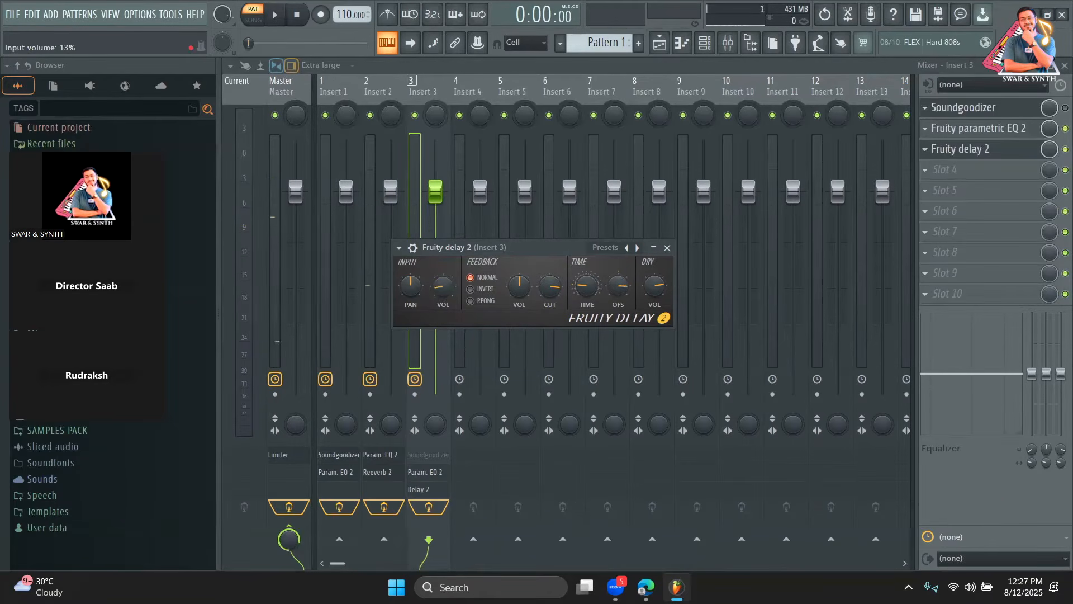
key("space")
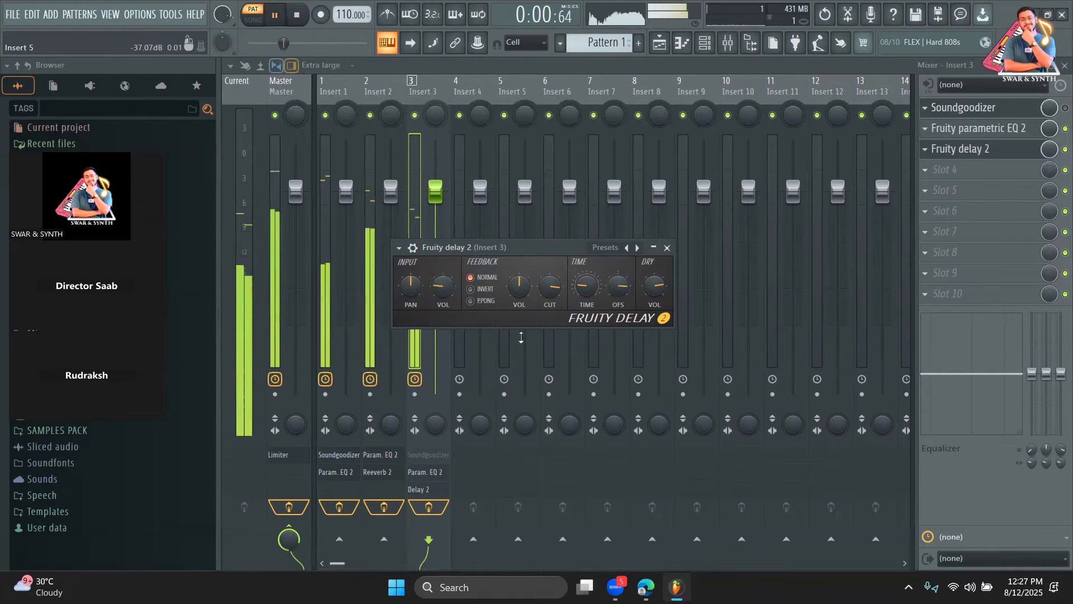
Close the delay editor and delete the switched-off Soundgoodizer from slot 1 of Insert 3
left_click(667, 247)
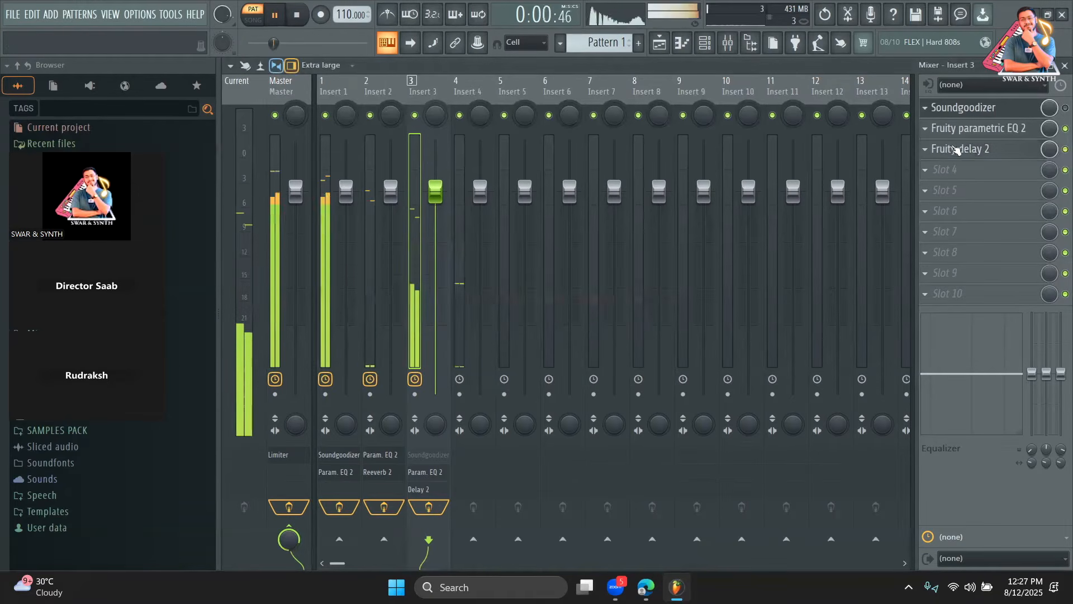
right_click(928, 116)
left_click(936, 136)
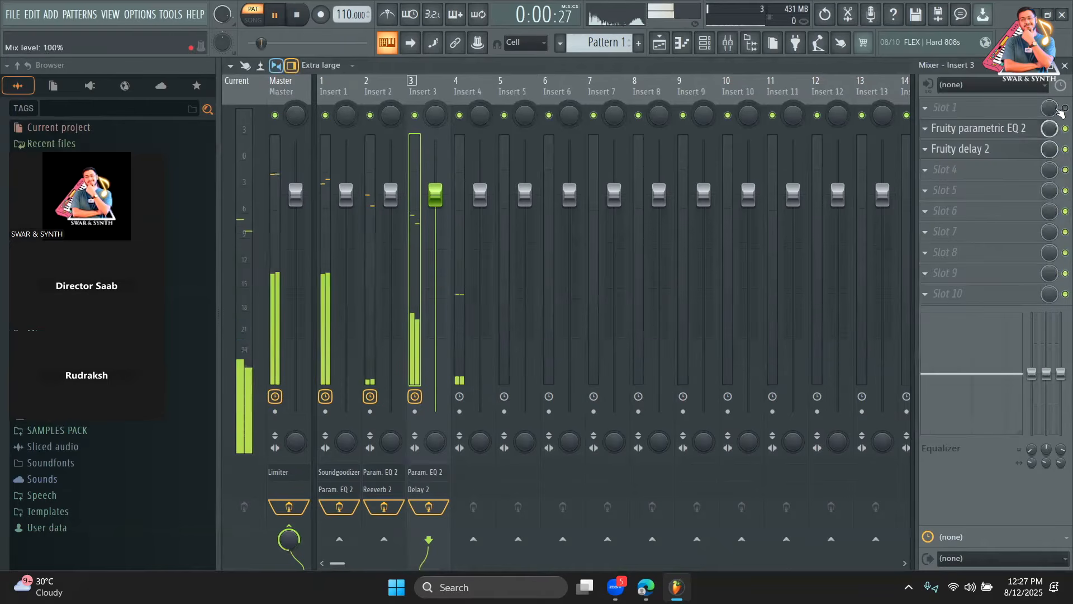
Select Insert 4, audition the pattern and add Fruity Parametric EQ 2 to its slot 1
left_click(470, 92)
key("space")
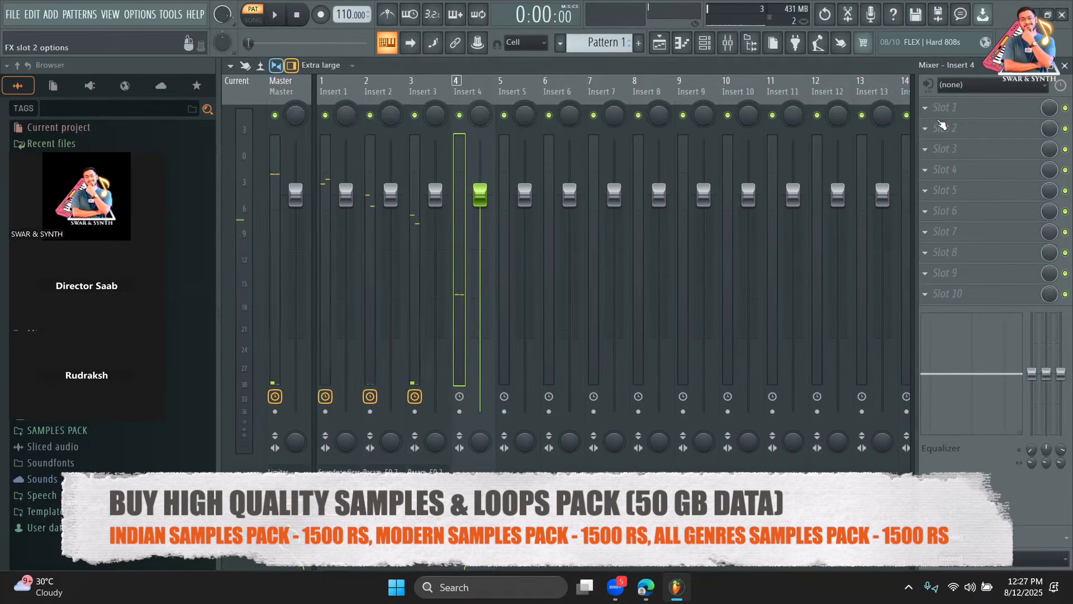
key("space")
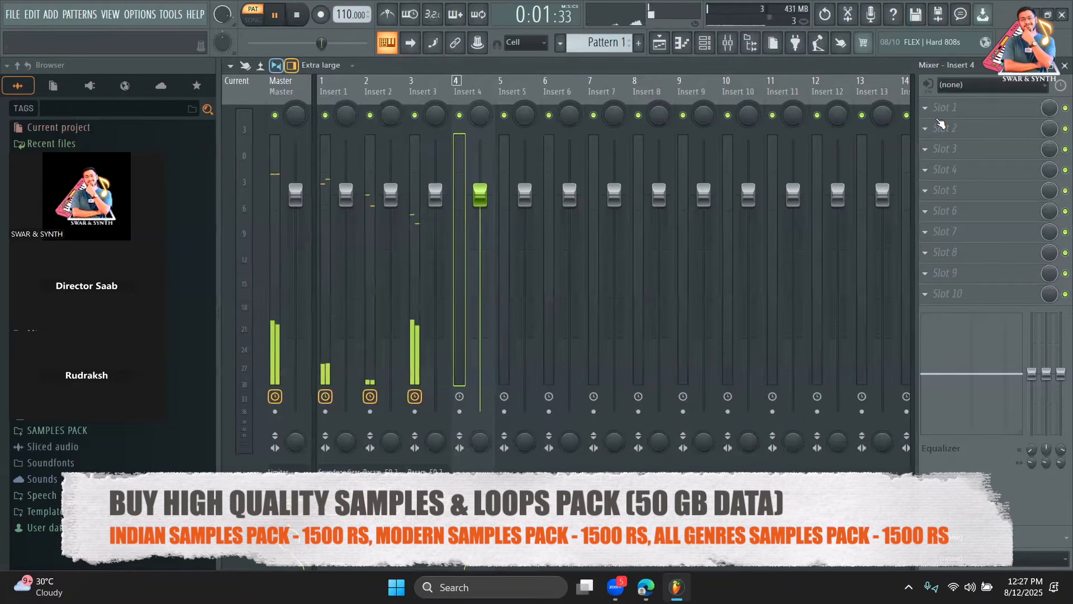
key("space")
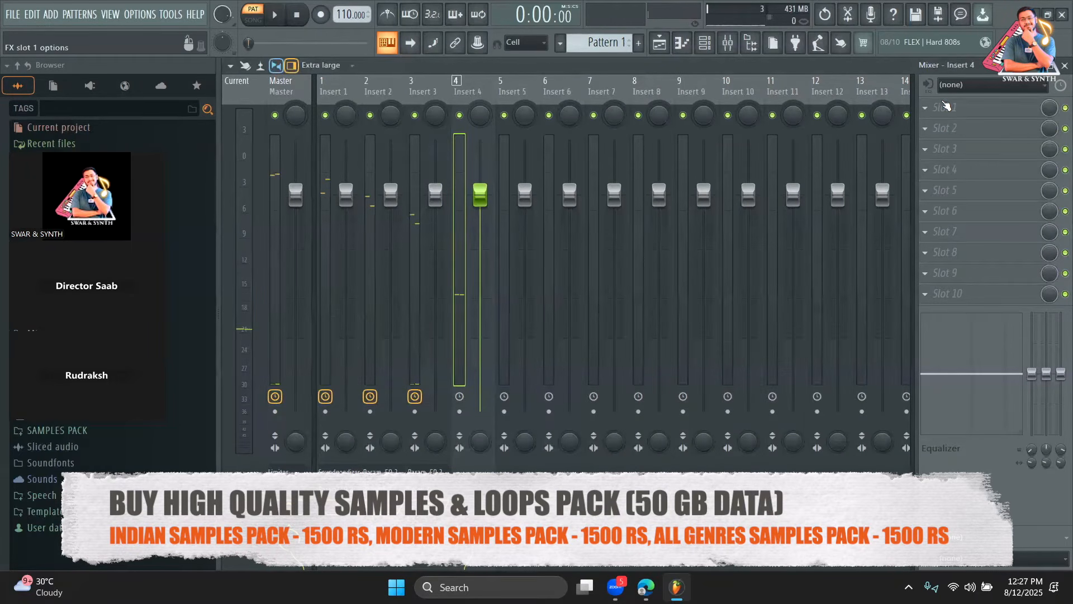
left_click(945, 106)
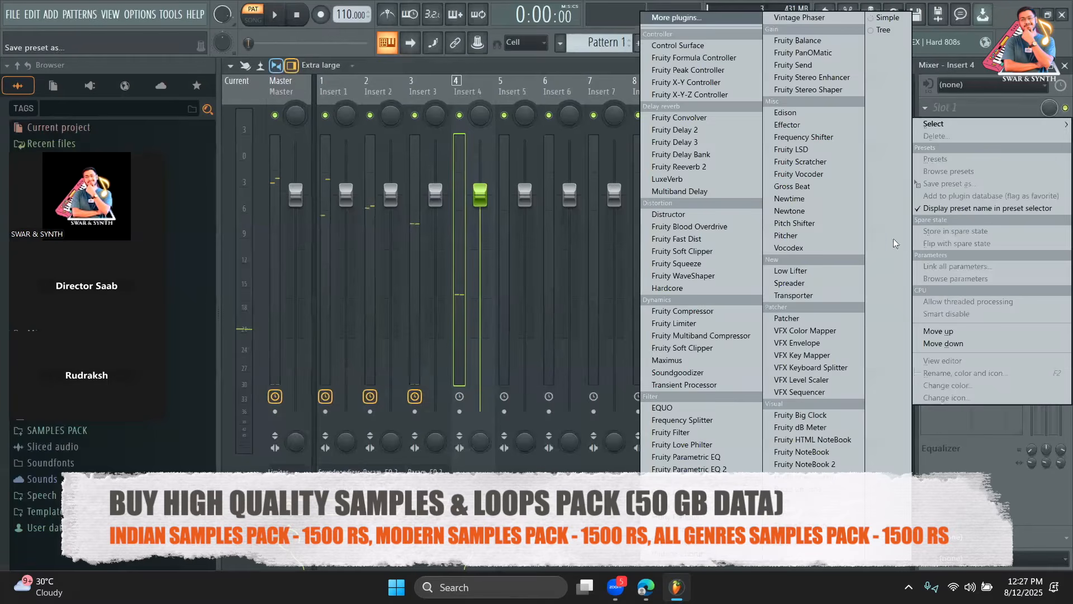
left_click(693, 470)
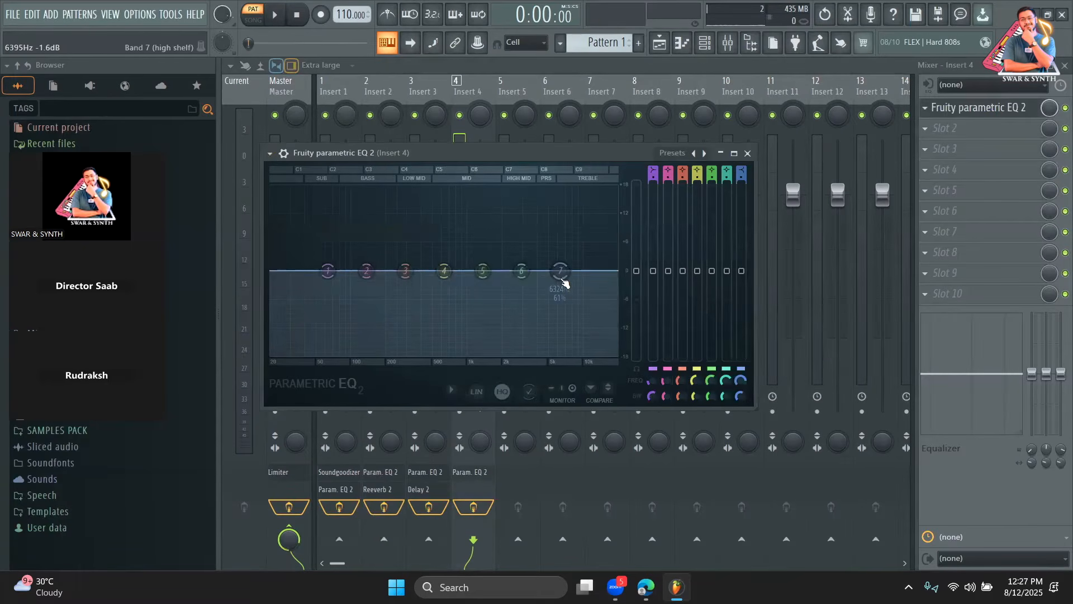
Boost band 7 of Insert 4's parametric EQ to just above +6 dB and play the pattern to check its spectrum
left_click_drag(561, 261, 552, 239)
key("space")
left_click_drag(610, 152, 646, 218)
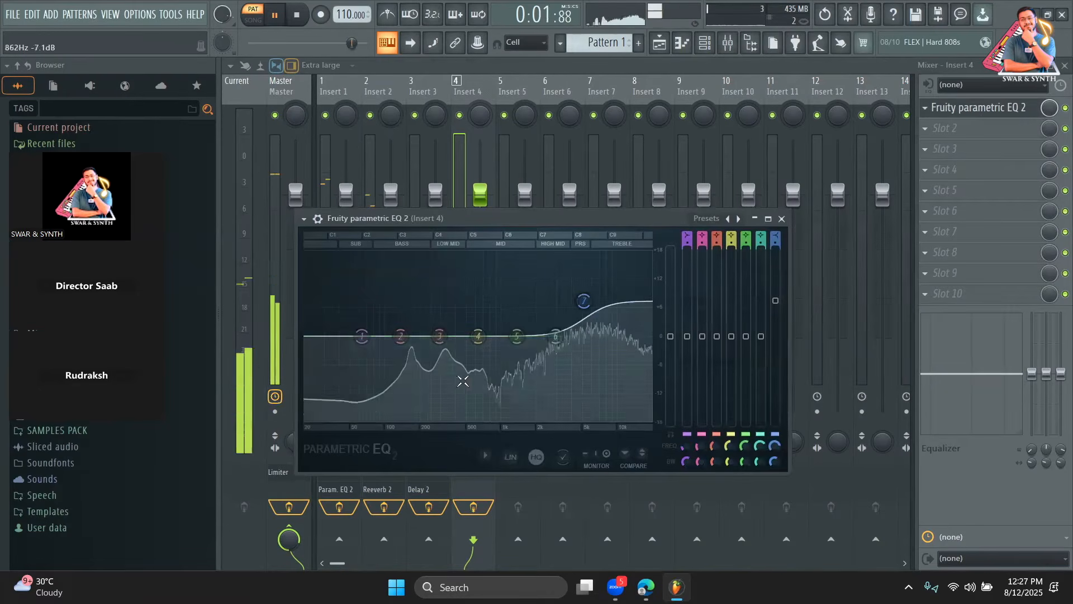
key("space")
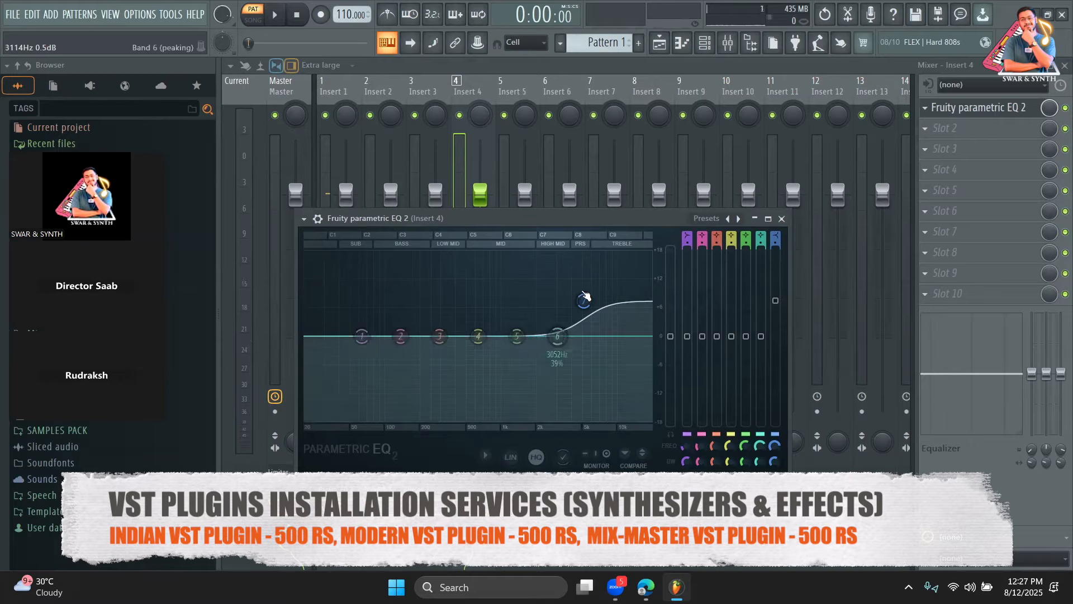
Shift band 7 of Insert 4's EQ up to about 13 kHz, boost band 6 by 6.2 dB at 6183 Hz and audition it
left_click_drag(584, 301, 618, 305)
left_click_drag(552, 343, 625, 304)
key("space")
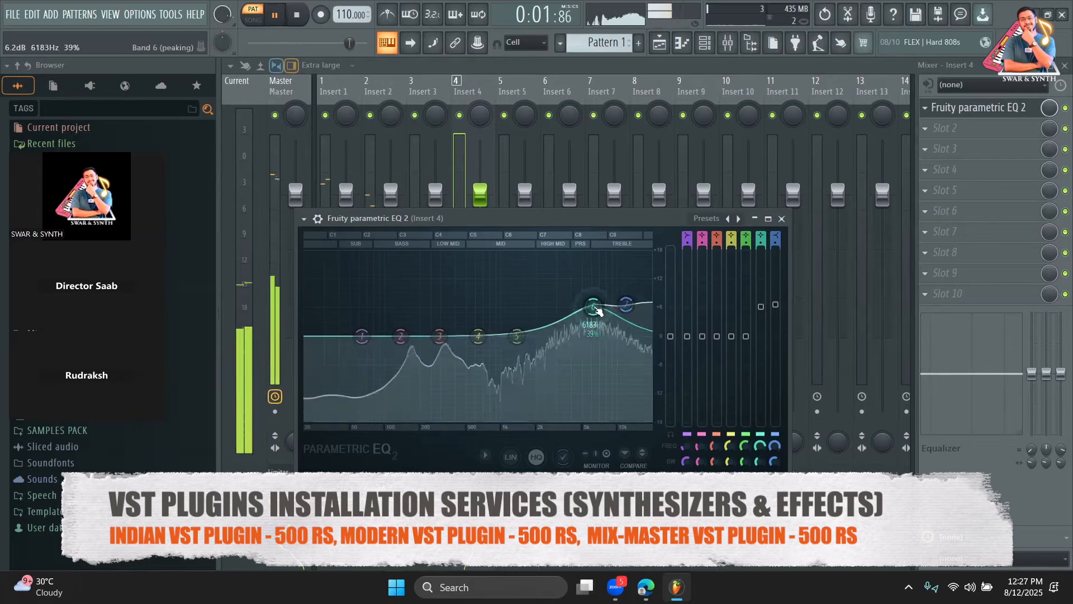
key("space")
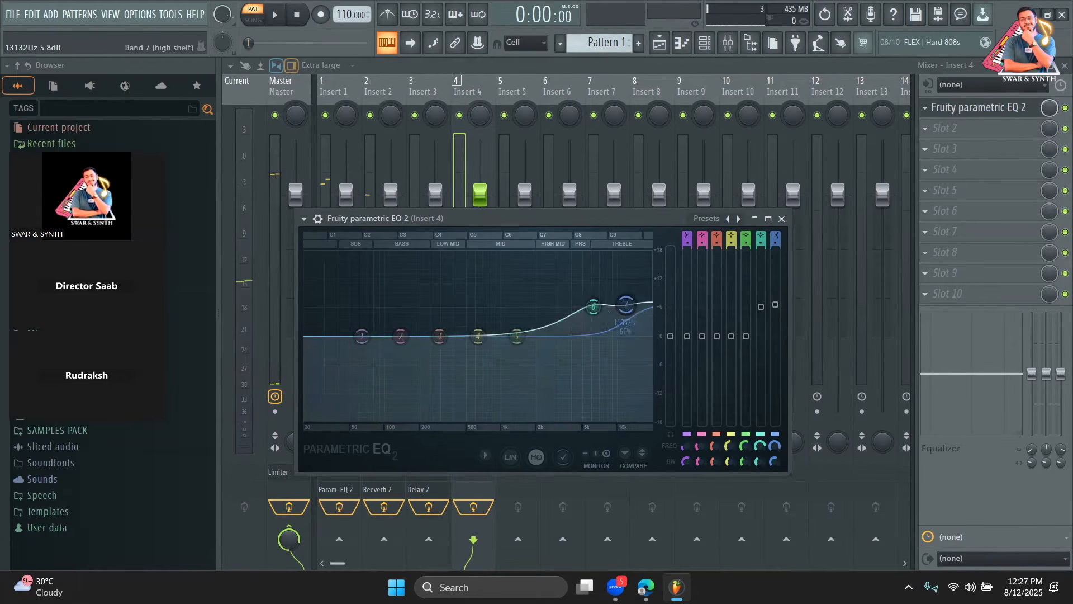
left_click(782, 219)
Add Soundgoodizer to slot 2 of Insert 4 and audition it with the pattern playing
left_click(932, 150)
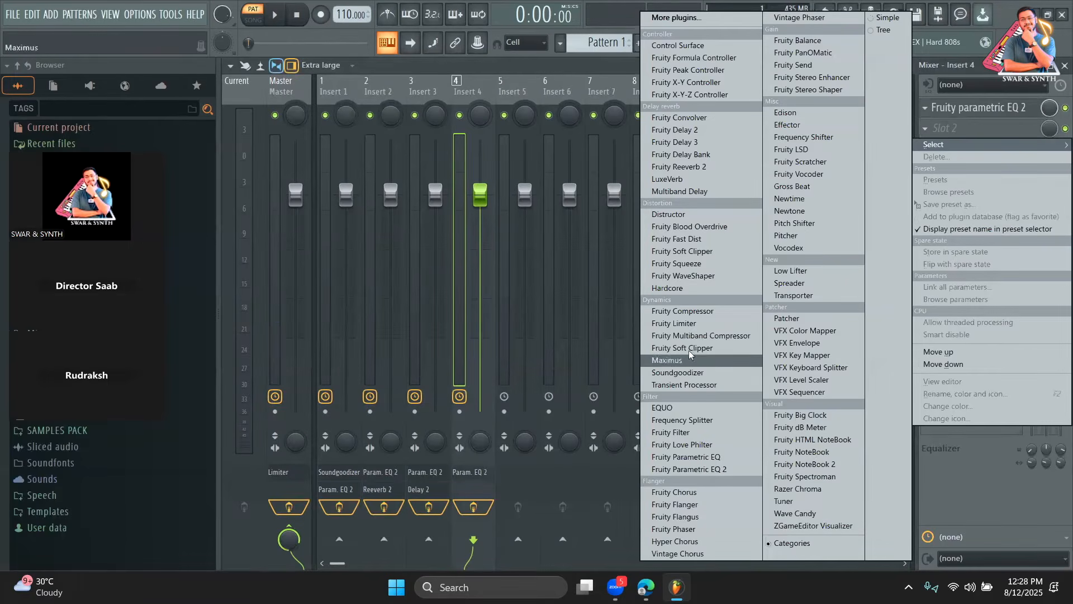
left_click(684, 373)
key("space")
left_click_drag(572, 203, 696, 269)
key("space")
key("space")
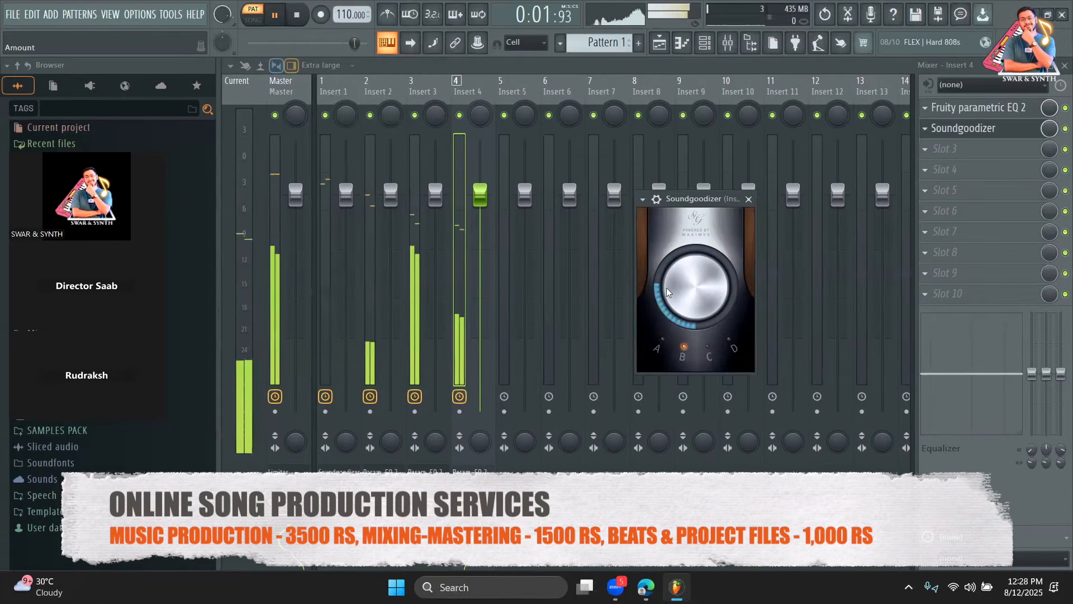
Set Insert 4's Soundgoodizer to mode D with a higher amount, close its editor and stop playback
left_click(733, 346)
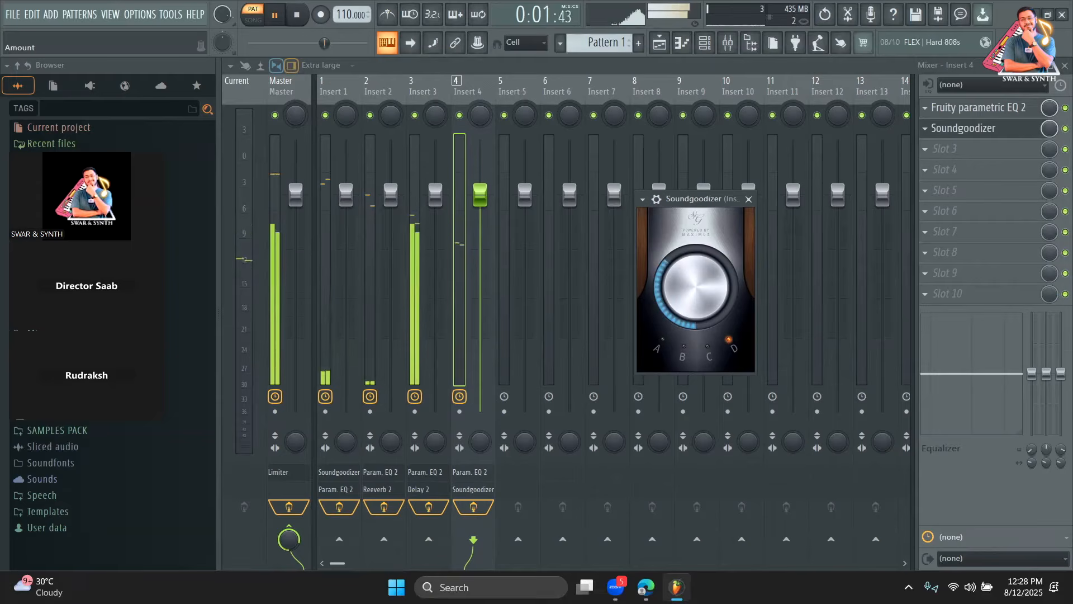
left_click(750, 199)
key("space")
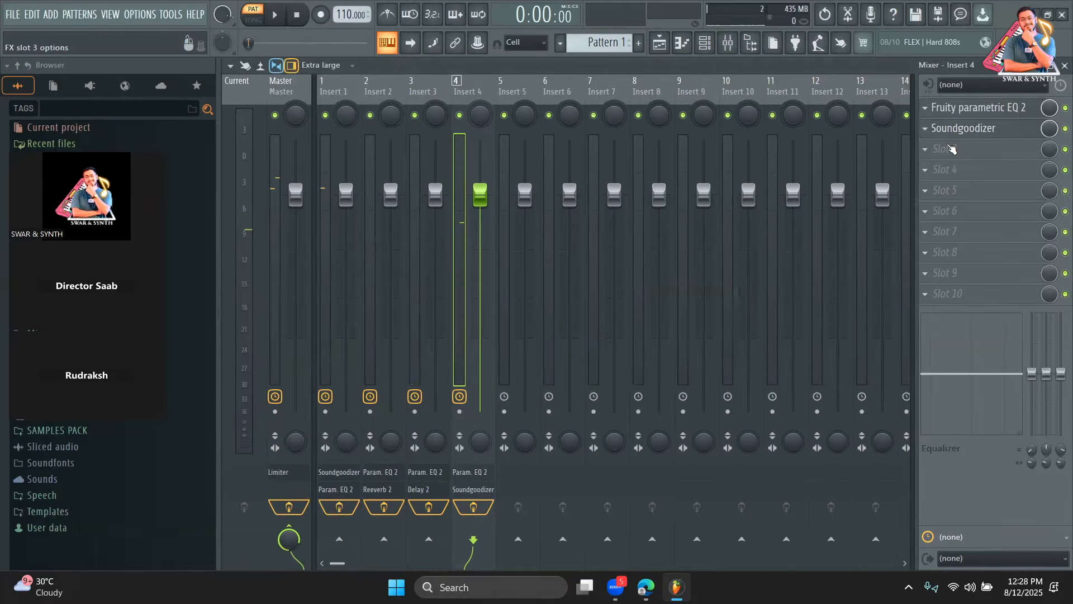
Add Fruity Stereo Shaper to slot 3 of Insert 4 and load its Delay preset
left_click(948, 148)
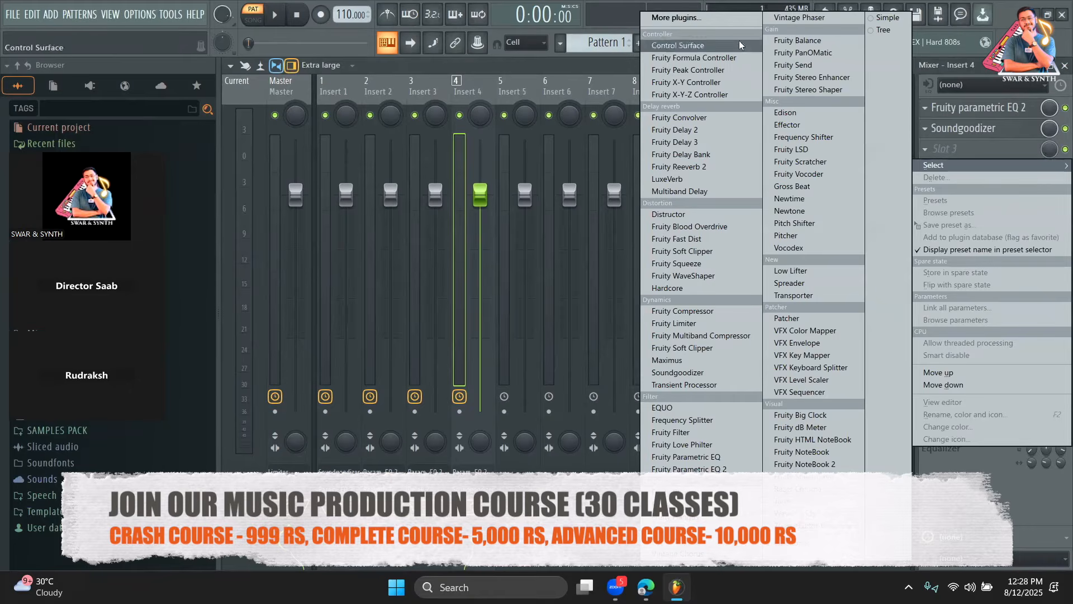
left_click(794, 92)
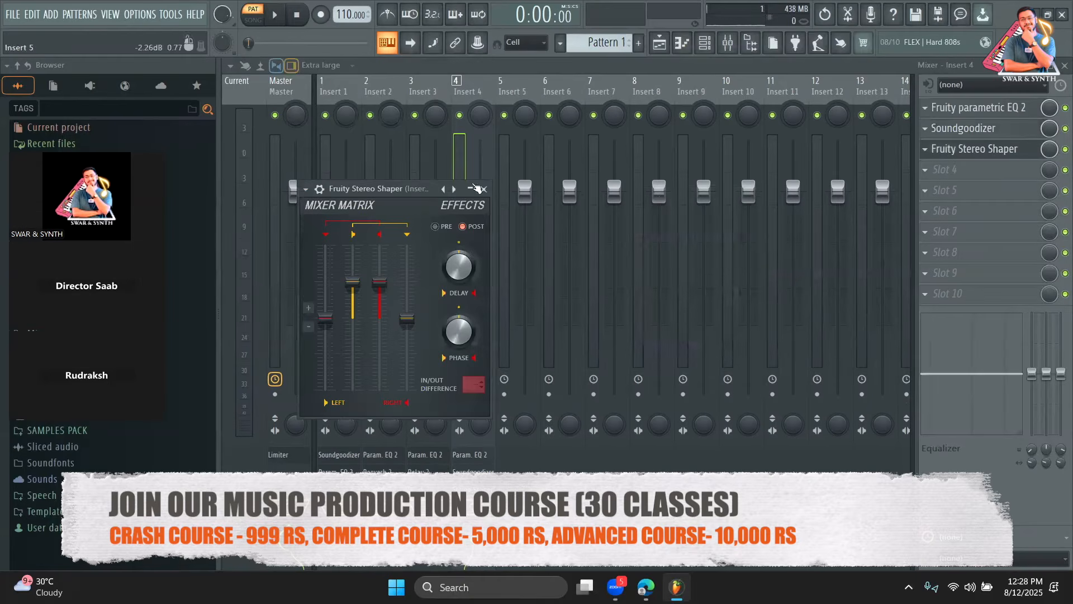
left_click_drag(438, 191, 562, 190)
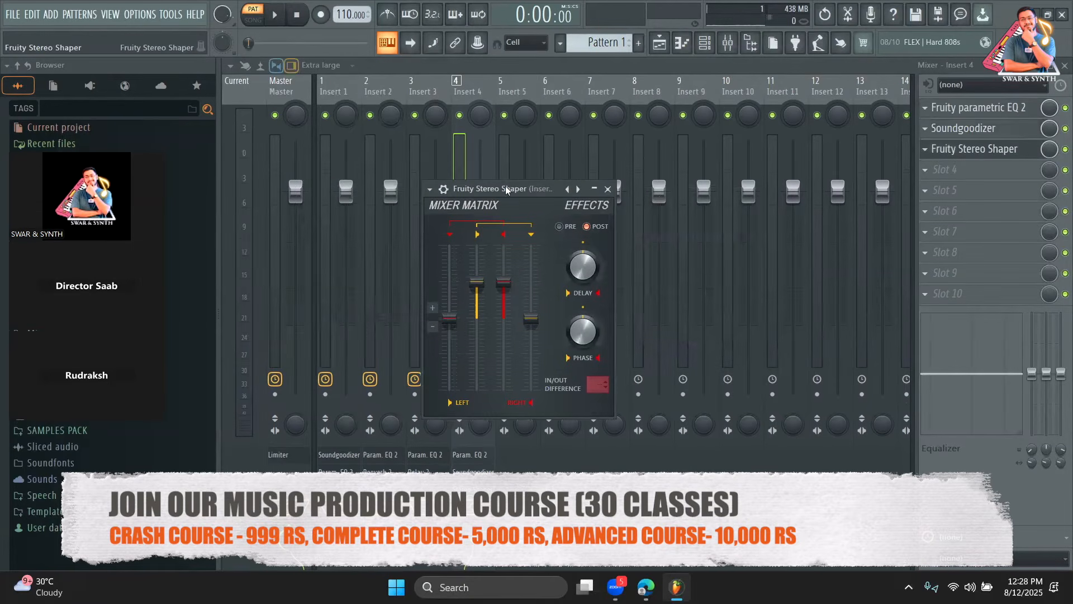
left_click(436, 190)
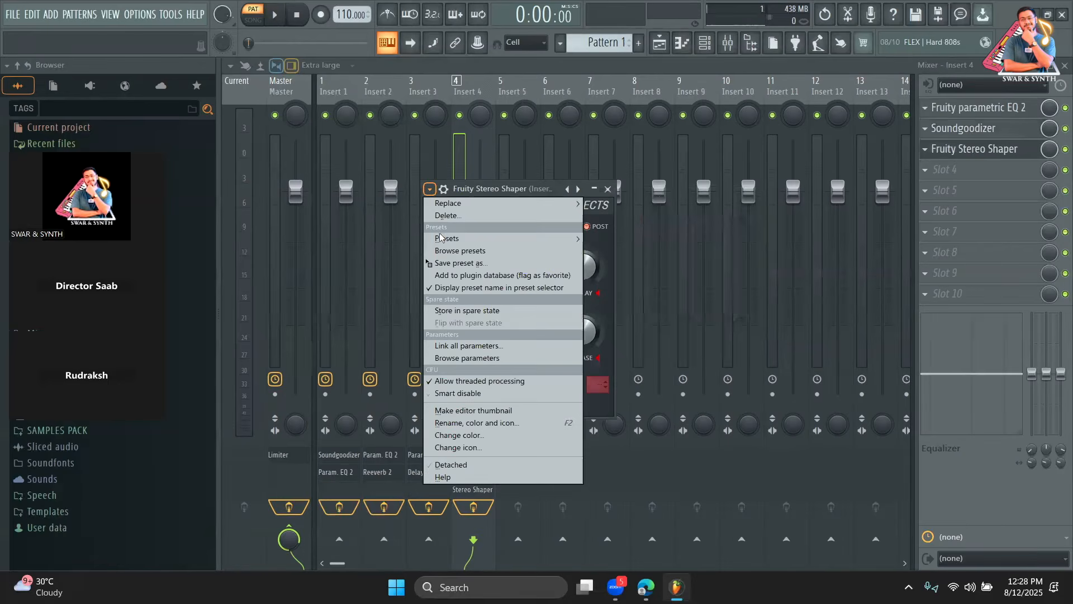
mouse_move(445, 239)
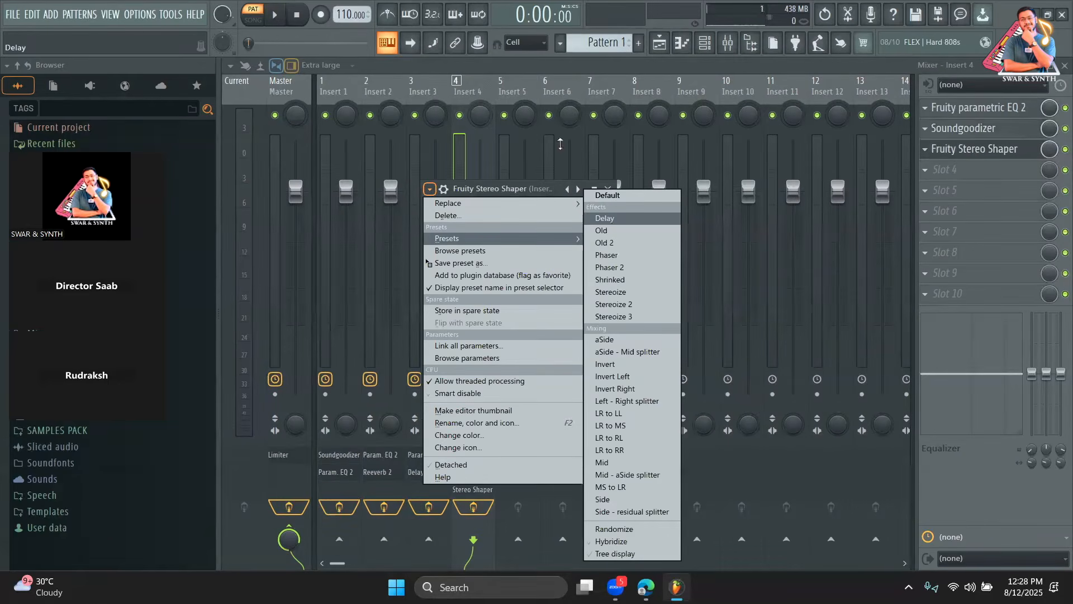
left_click(605, 218)
left_click(481, 88)
Solo Insert 4 to listen to the stereo shaper's delay effect during playback, and restore all mixer tracks
right_click(468, 117)
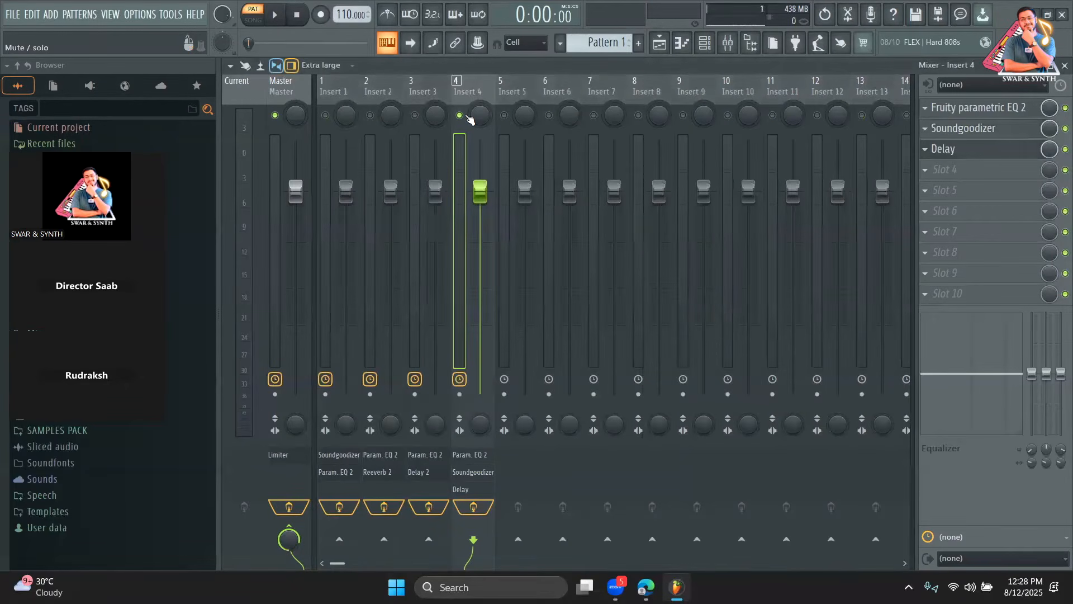
key("space")
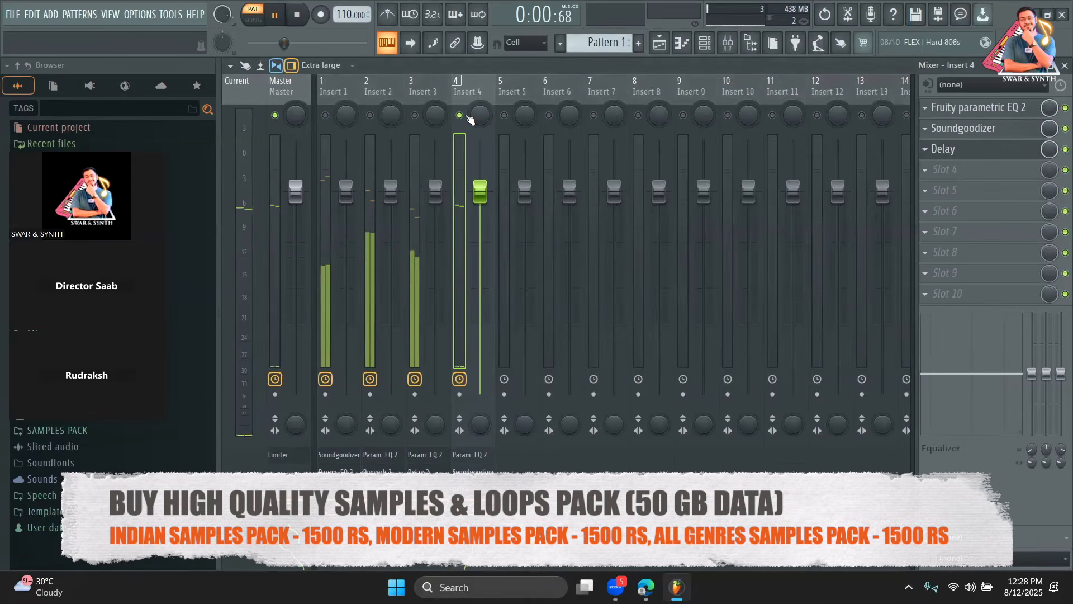
key("space")
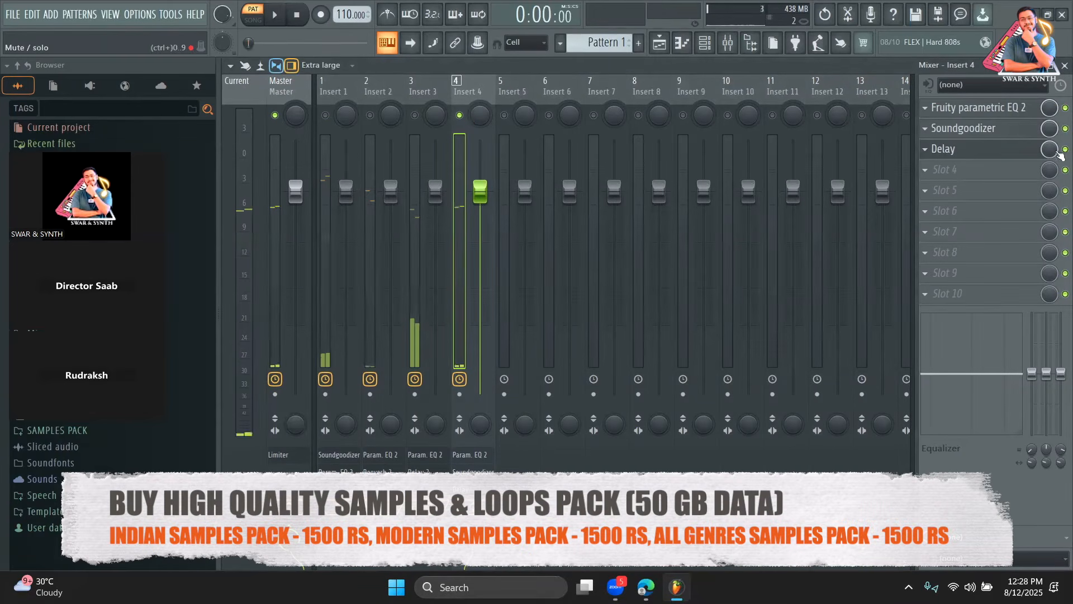
key("space")
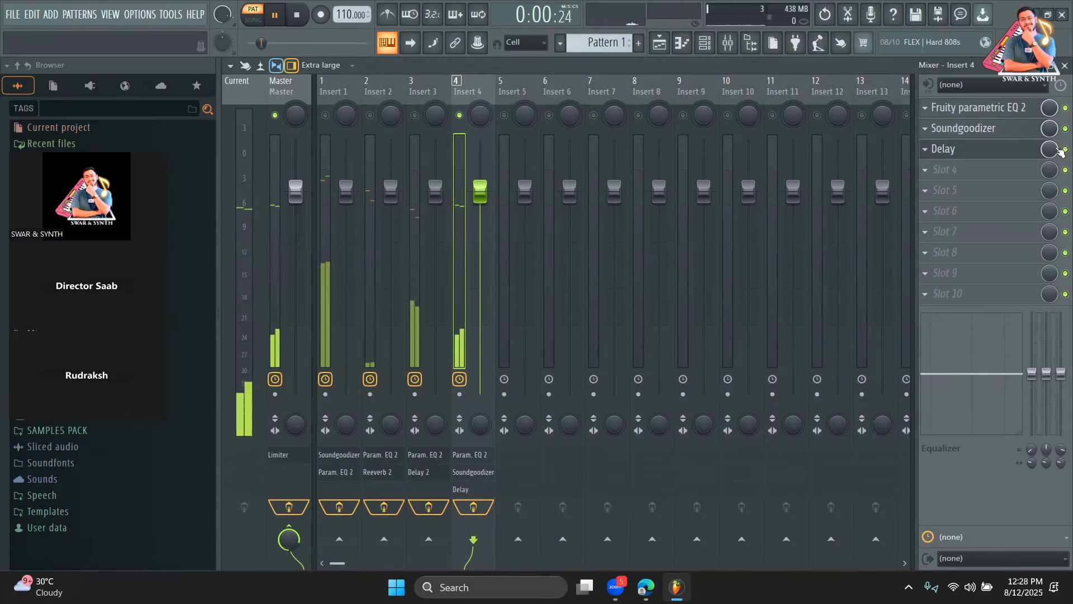
key("space")
right_click(459, 116)
right_click(460, 116)
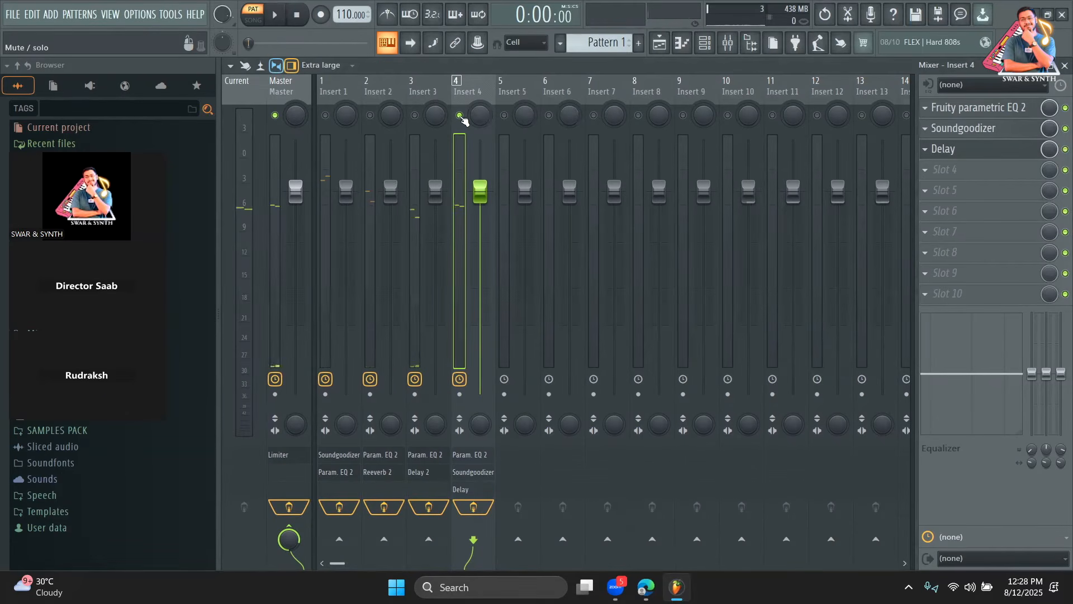
right_click(459, 116)
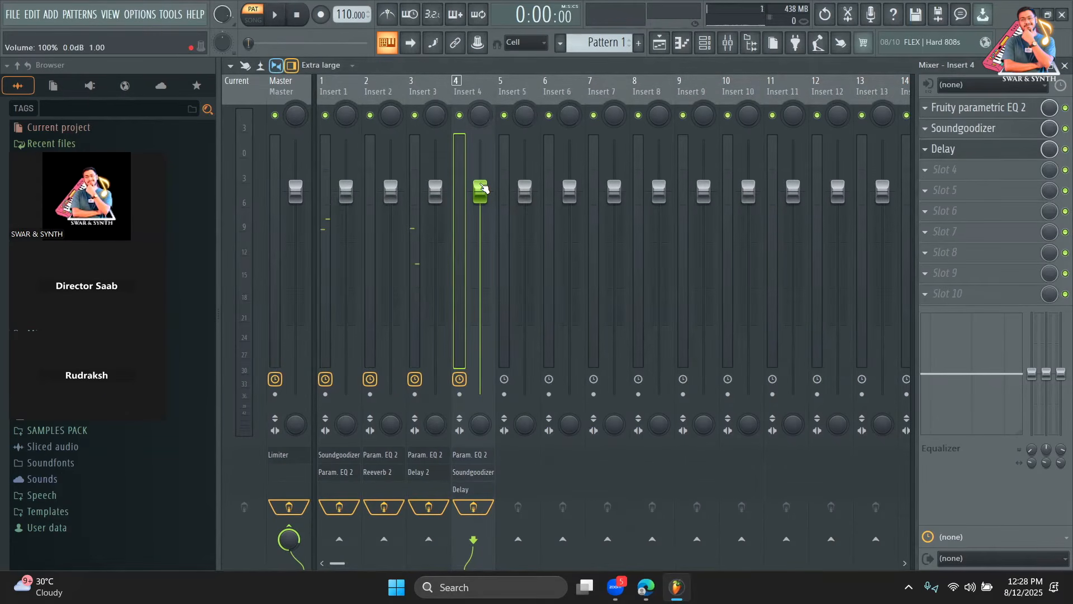
Lower Insert 4's volume to 79% (-5.0 dB) while the pattern plays, and stop playback
key("space")
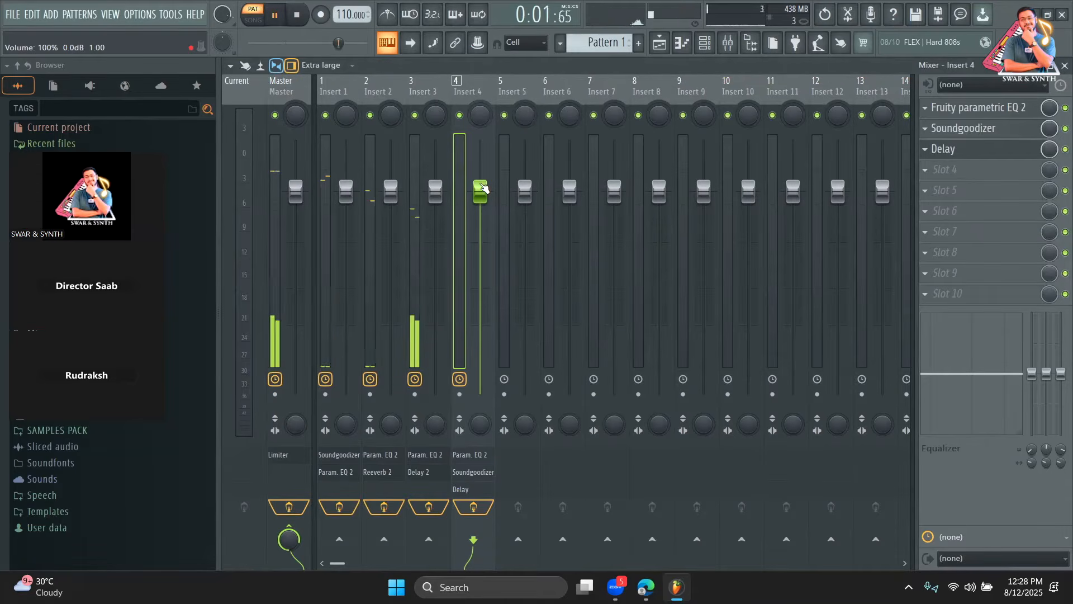
left_click_drag(484, 188, 481, 235)
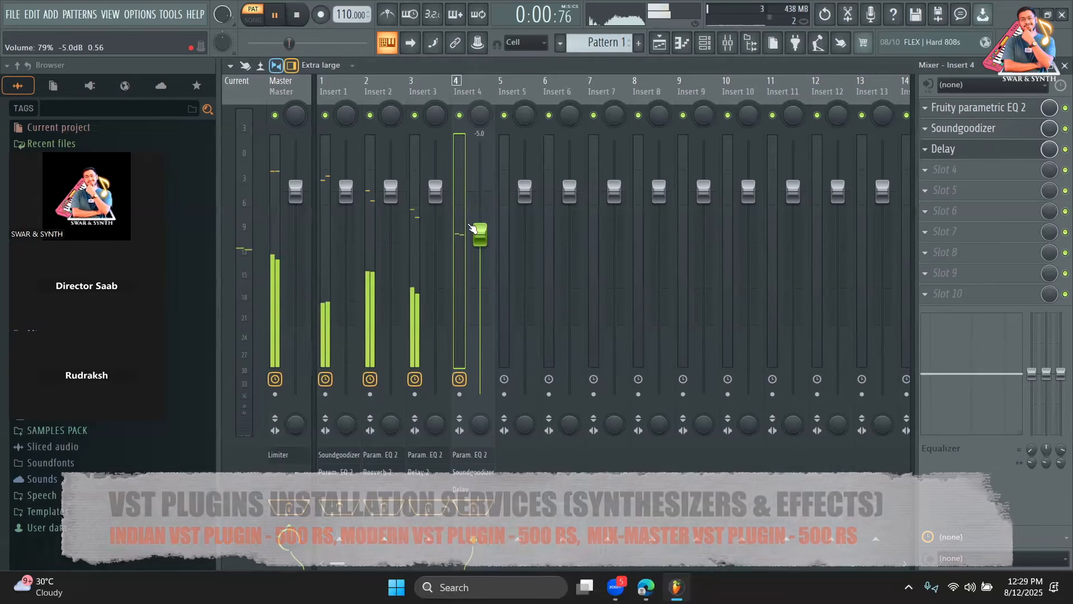
key("space")
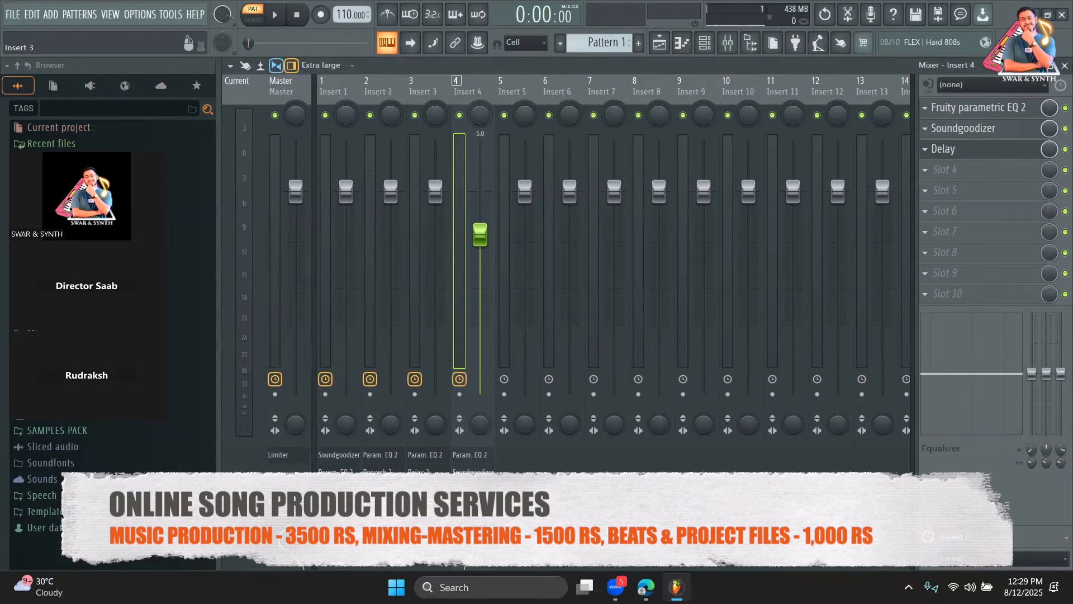
Listen briefly to the Master output, add Maximus to slot 1 of the Master track and move its editor aside
left_click(277, 227)
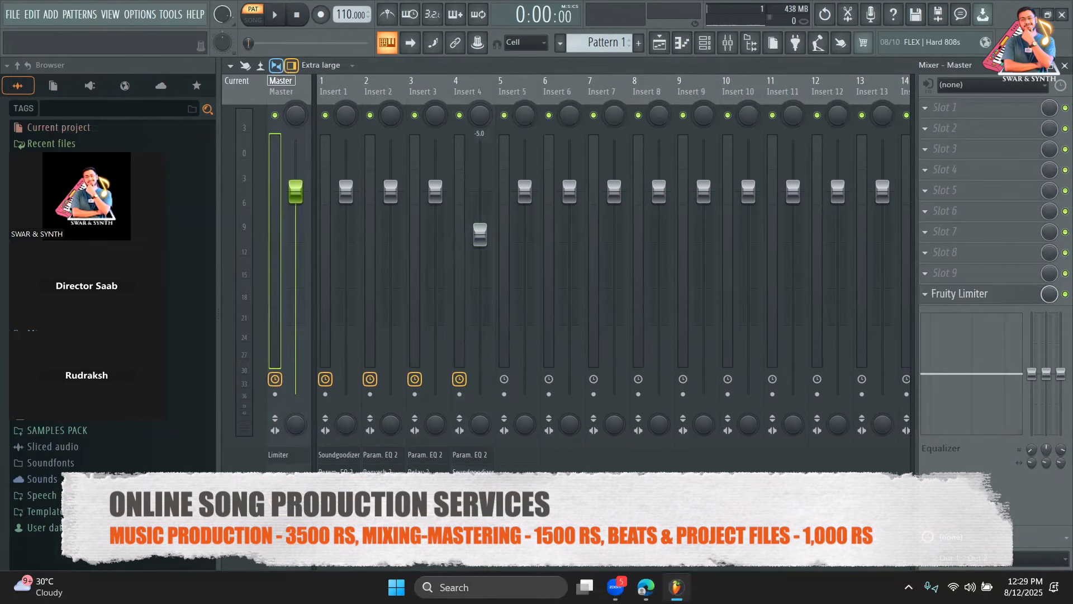
key("space")
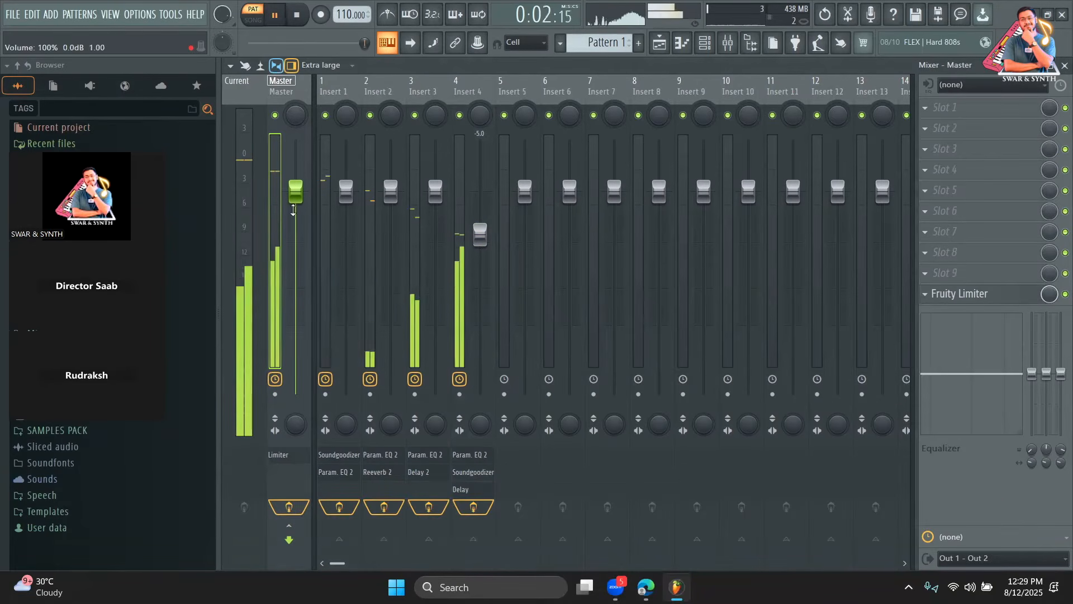
key("space")
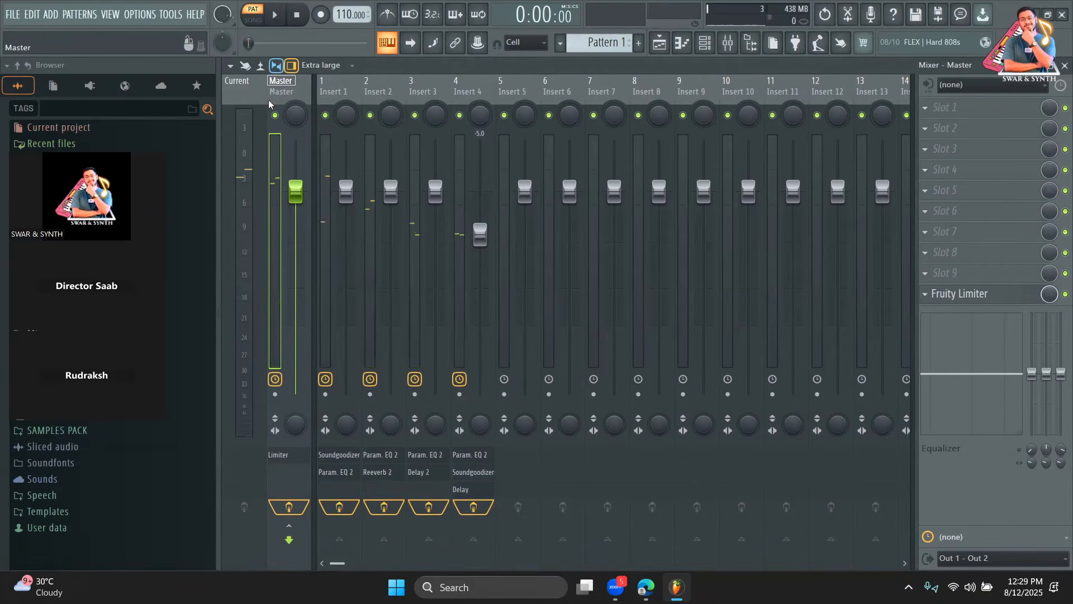
left_click(967, 110)
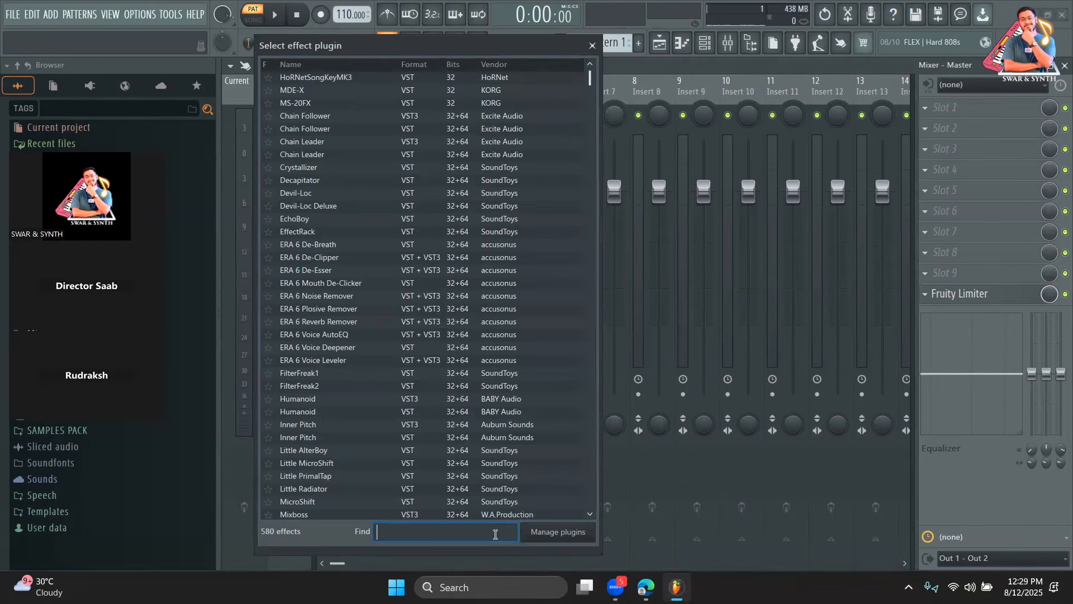
type("max")
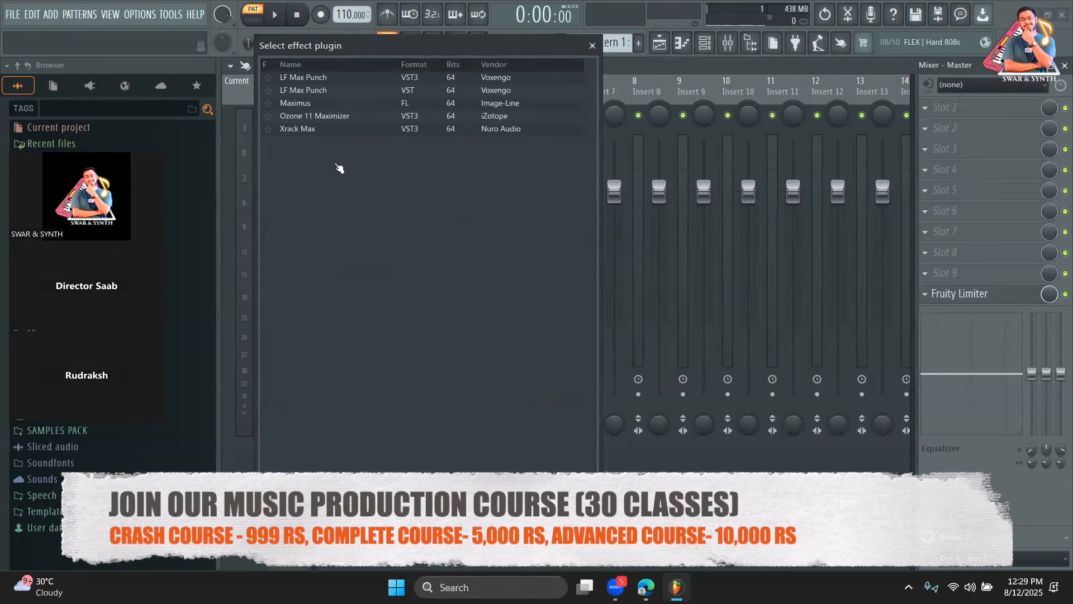
double_click(305, 105)
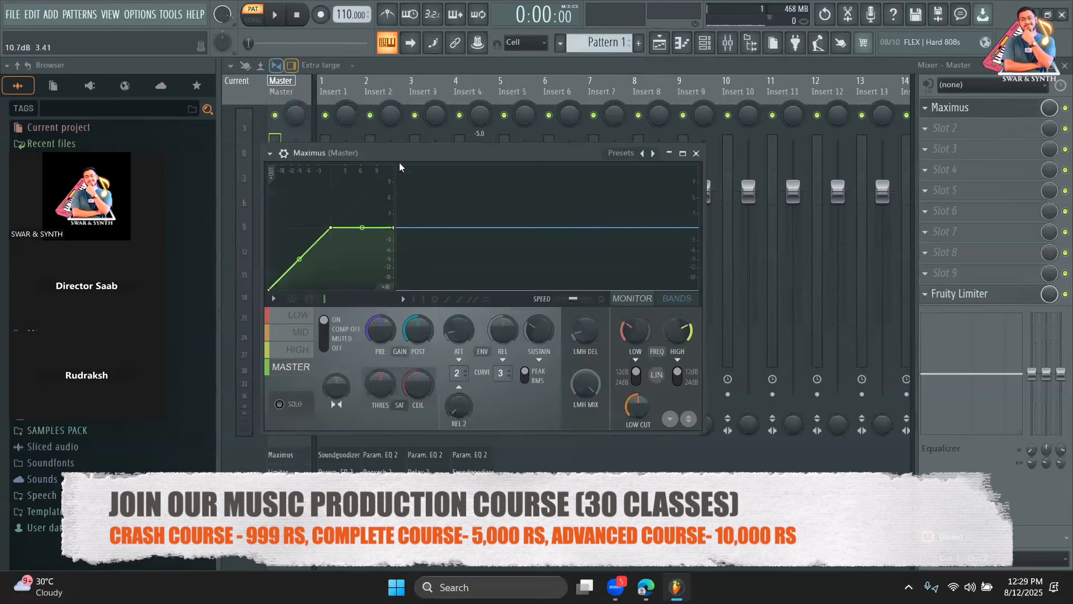
left_click_drag(393, 153, 368, 164)
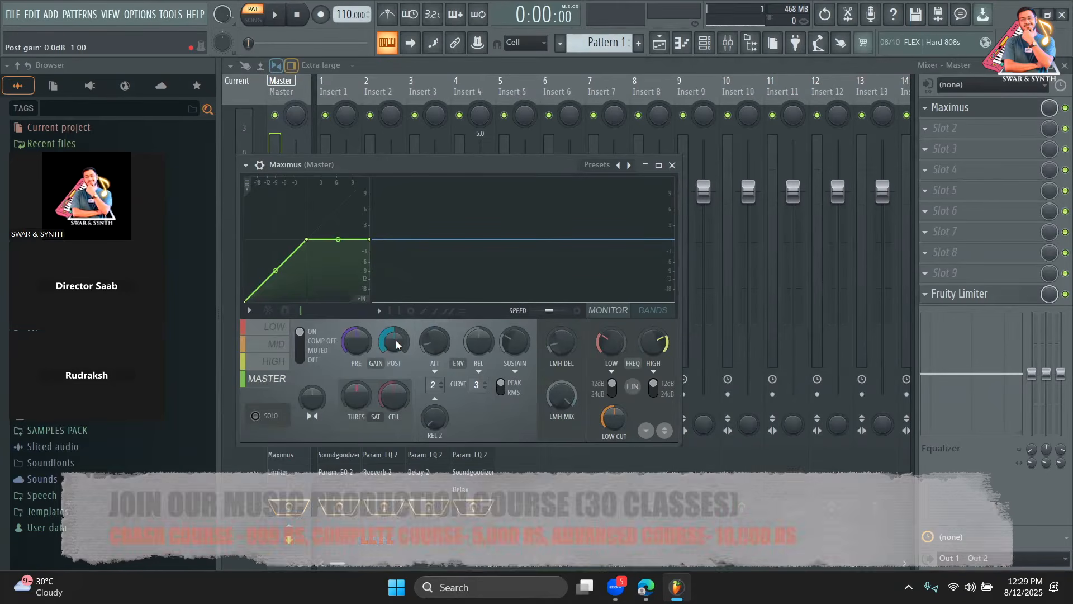
Raise the master band's post gain in Maximus to about 3.3 dB while auditioning the pattern
key("space")
left_click_drag(394, 342, 394, 321)
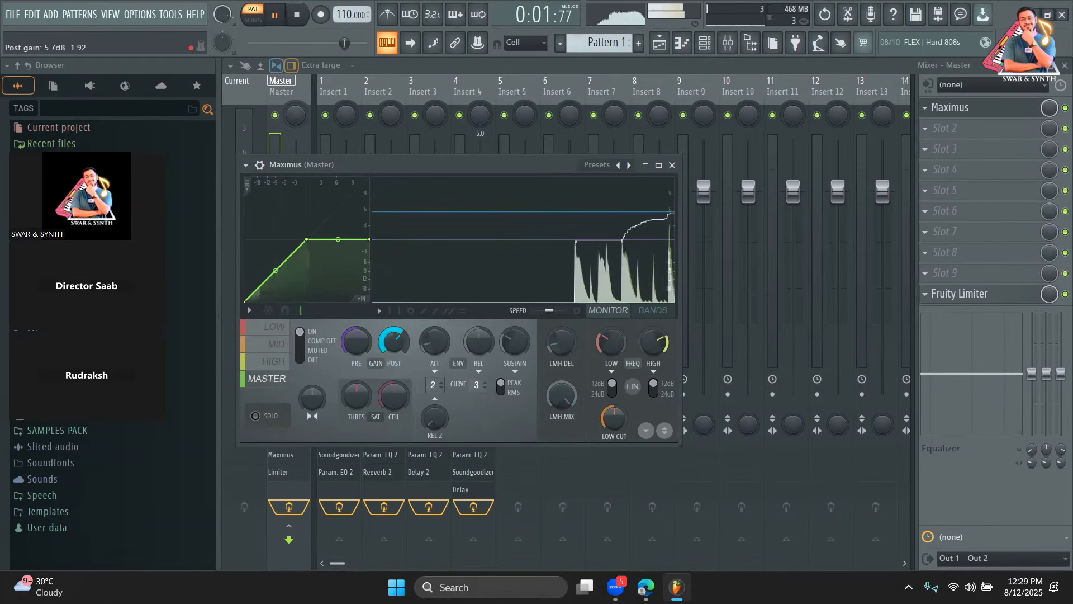
key("space")
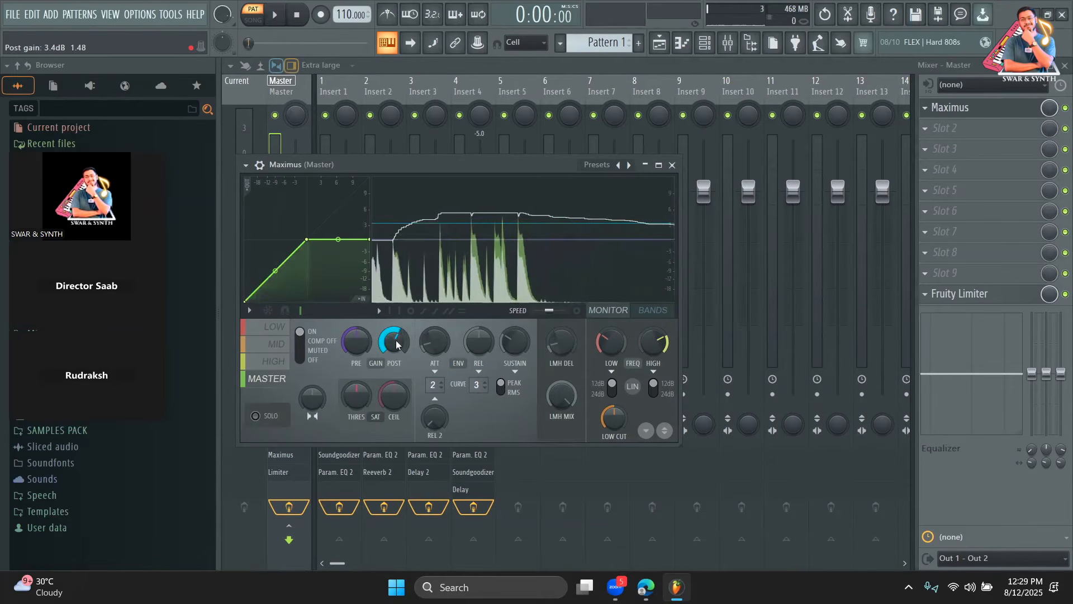
key("space")
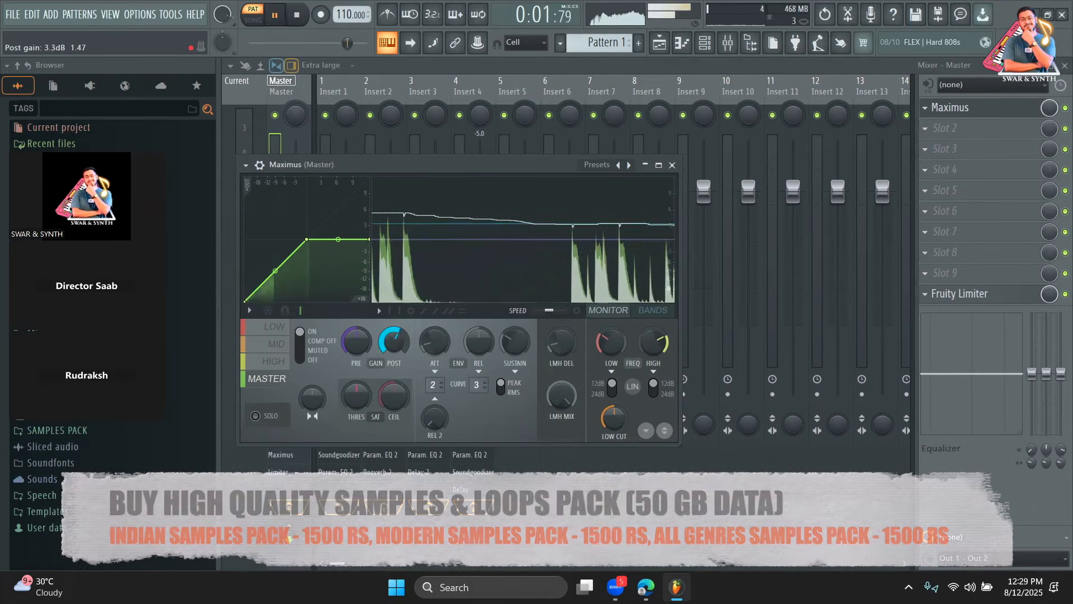
key("space")
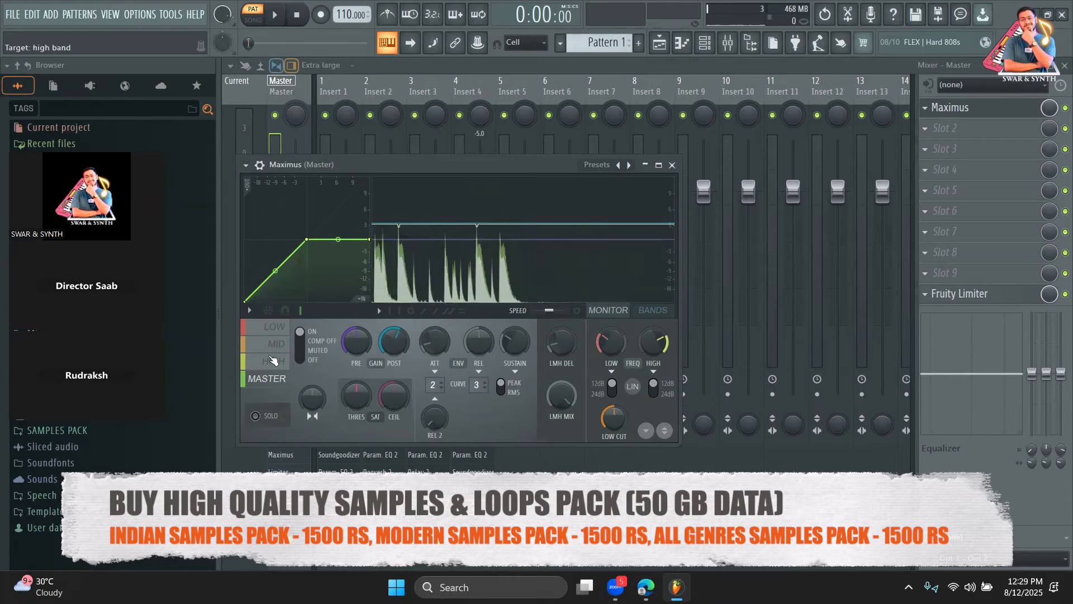
Set the low band's post gain in Maximus to about 3.3 dB while auditioning the pattern
left_click(275, 330)
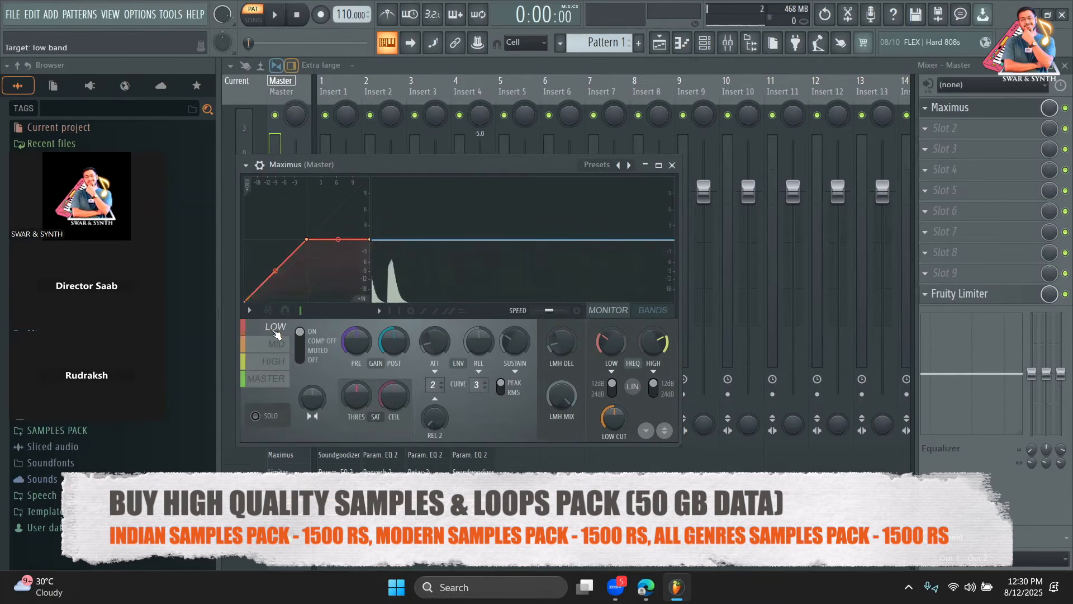
key("space")
left_click_drag(393, 350, 393, 313)
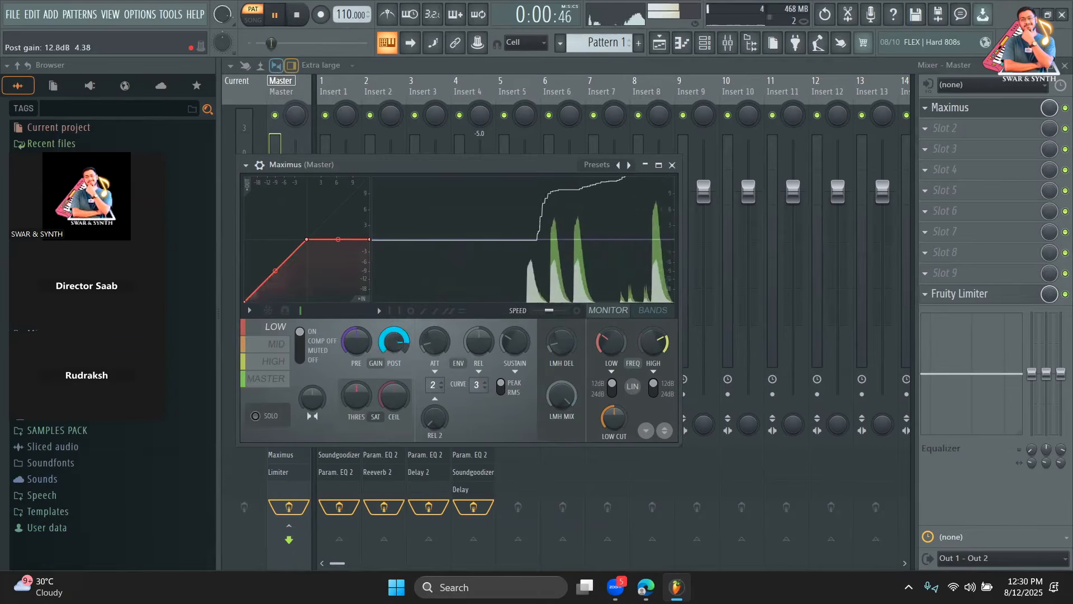
mouse_move(393, 343)
left_mouse_down()
mouse_move(394, 366)
mouse_move(394, 348)
left_mouse_up()
key("space")
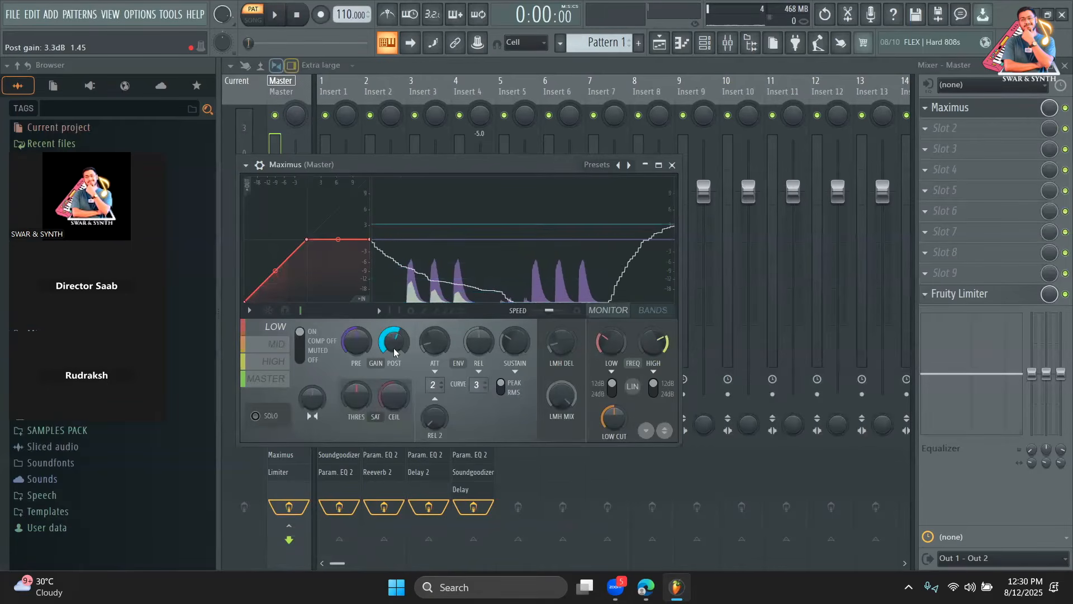
key("space")
key("space")
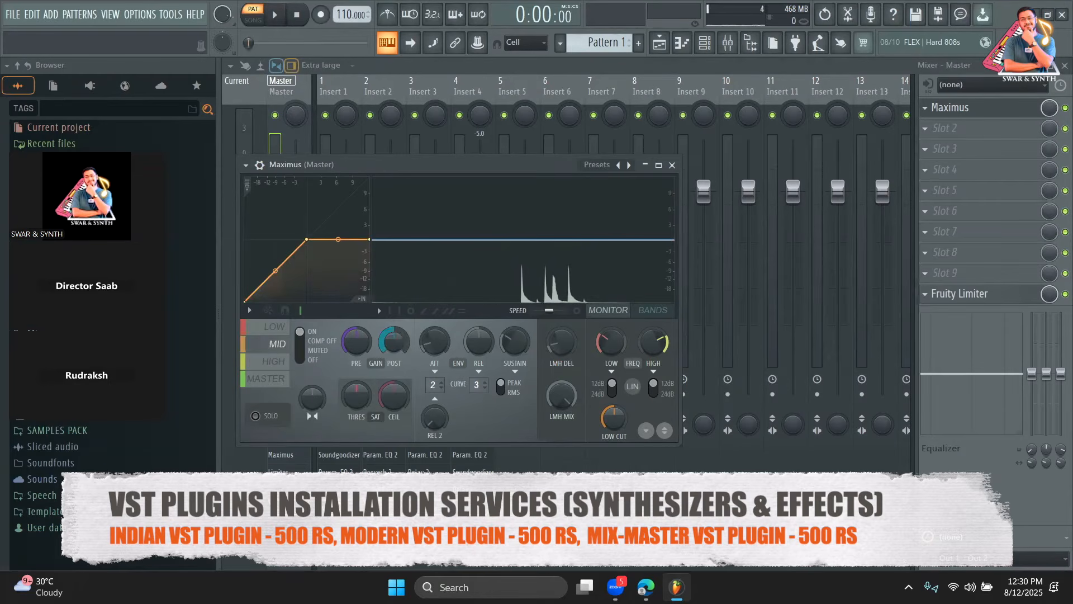
Try the mid band's post gain in Maximus at 3.8 dB and about 7.4 dB during playback
left_click_drag(394, 341, 394, 326)
key("space")
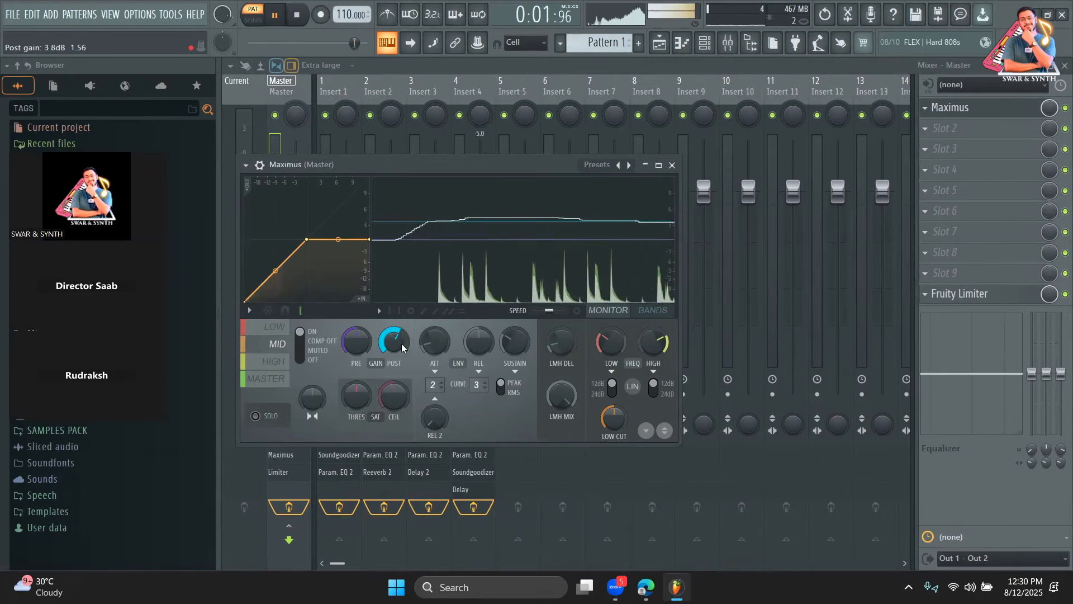
left_click(270, 362)
key("space")
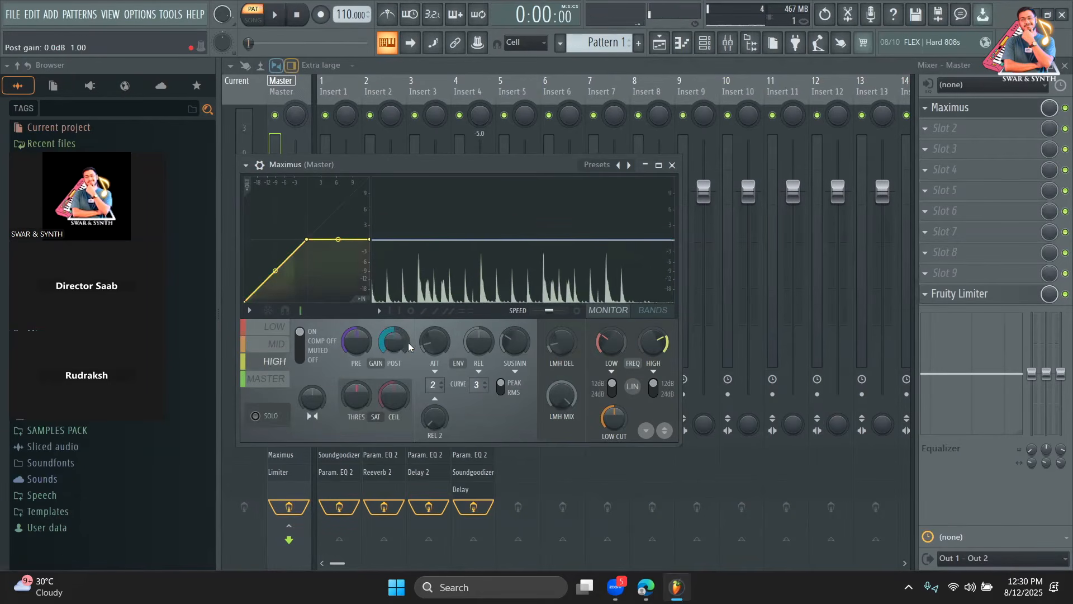
left_click(279, 345)
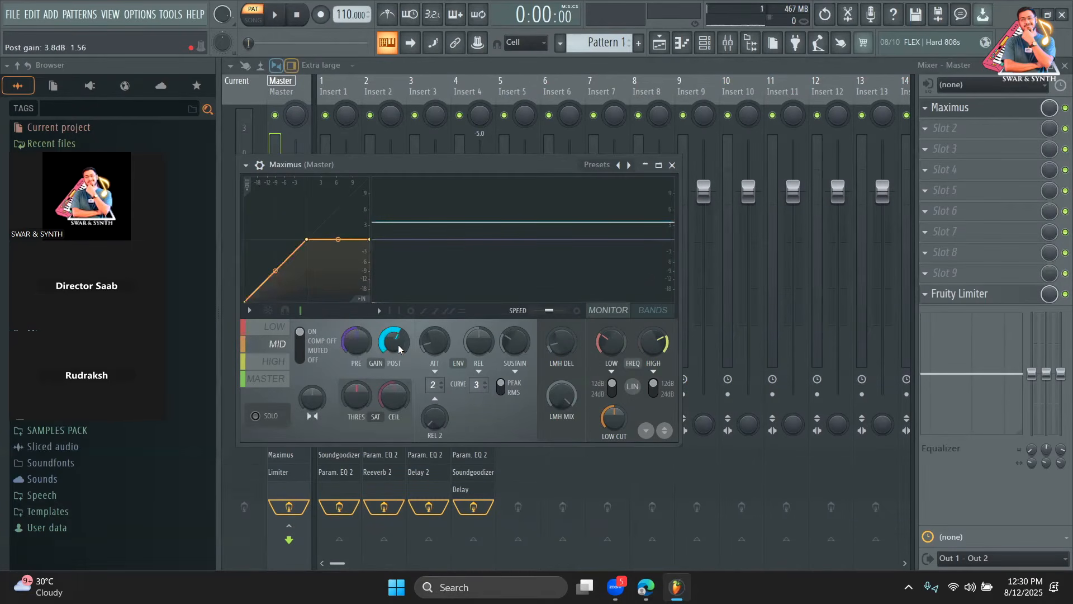
key("space")
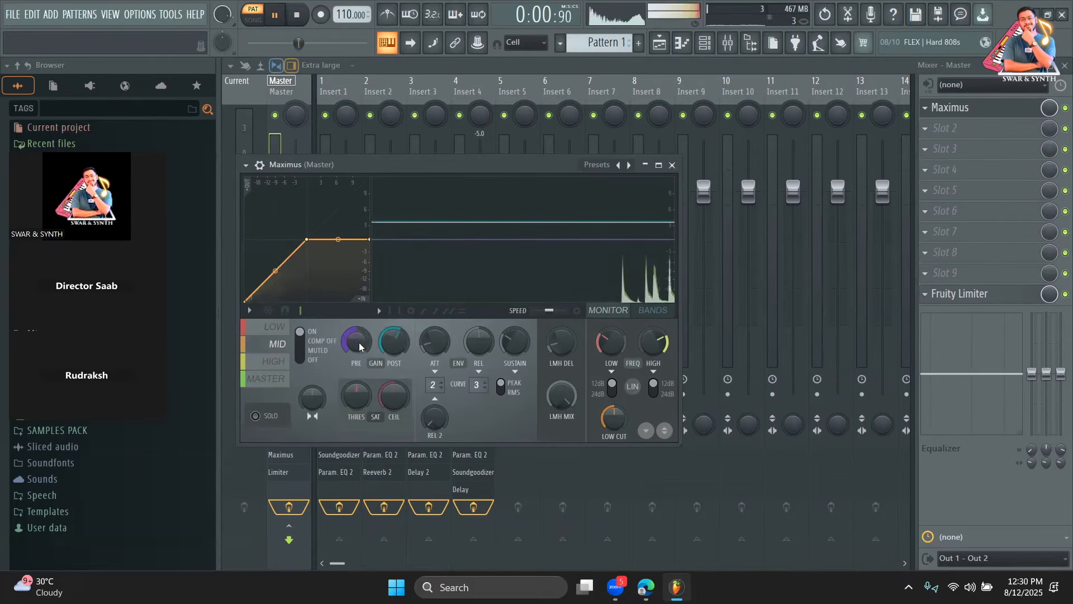
left_click_drag(394, 342, 394, 333)
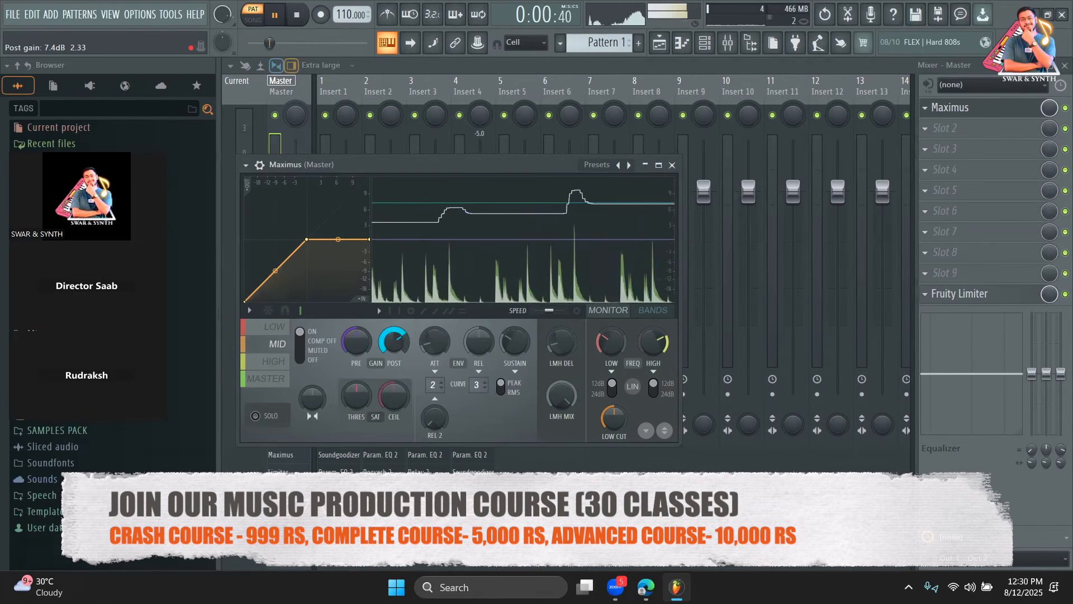
key("space")
Set the high band's post gain in Maximus to about 2.8 dB during playback
left_click(275, 361)
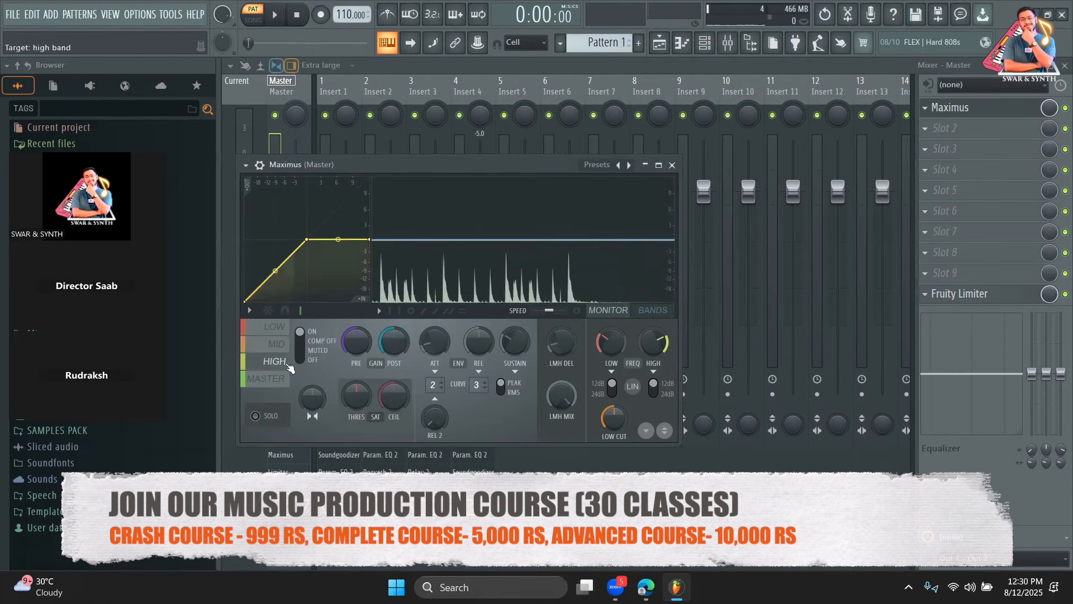
key("space")
mouse_move(396, 343)
left_mouse_down()
mouse_move(396, 312)
mouse_move(394, 361)
left_mouse_up()
key("space")
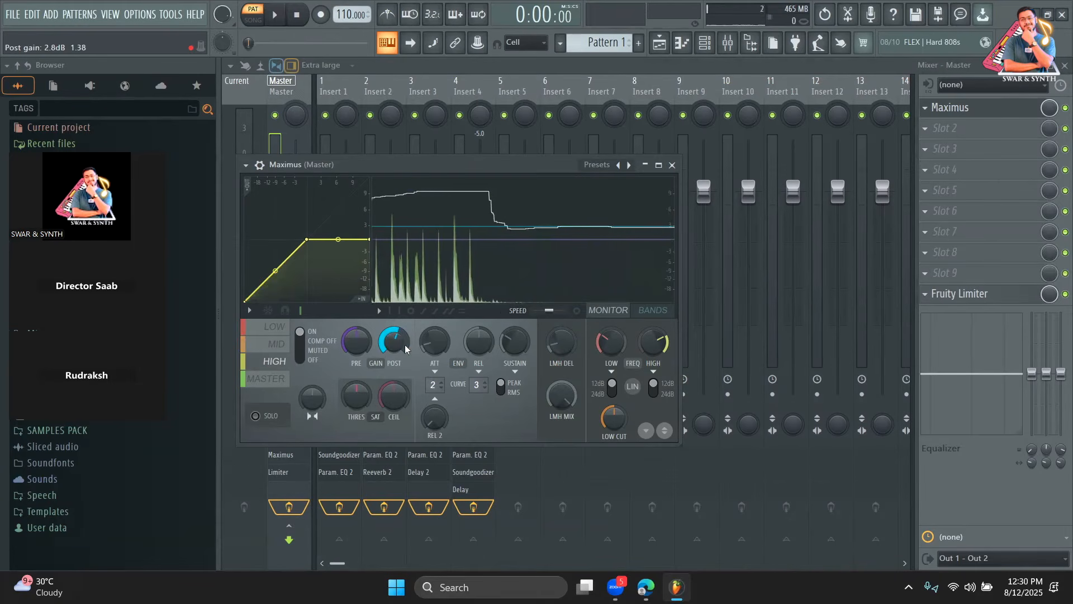
Lower the mid band's post gain in Maximus to about 1.3 dB while the pattern plays
key("space")
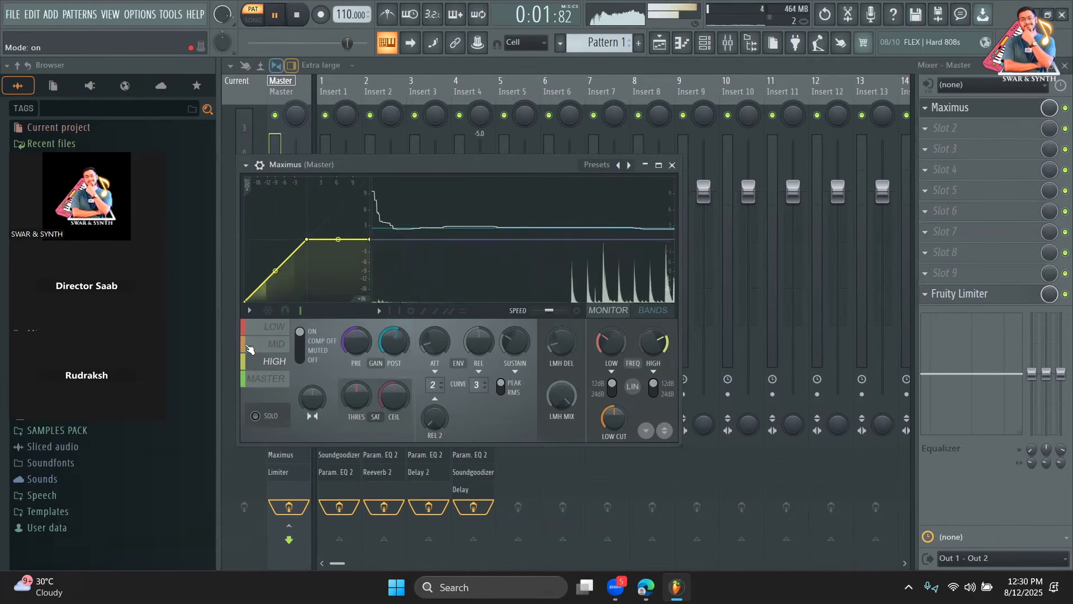
left_click(290, 349)
left_click_drag(393, 346, 393, 339)
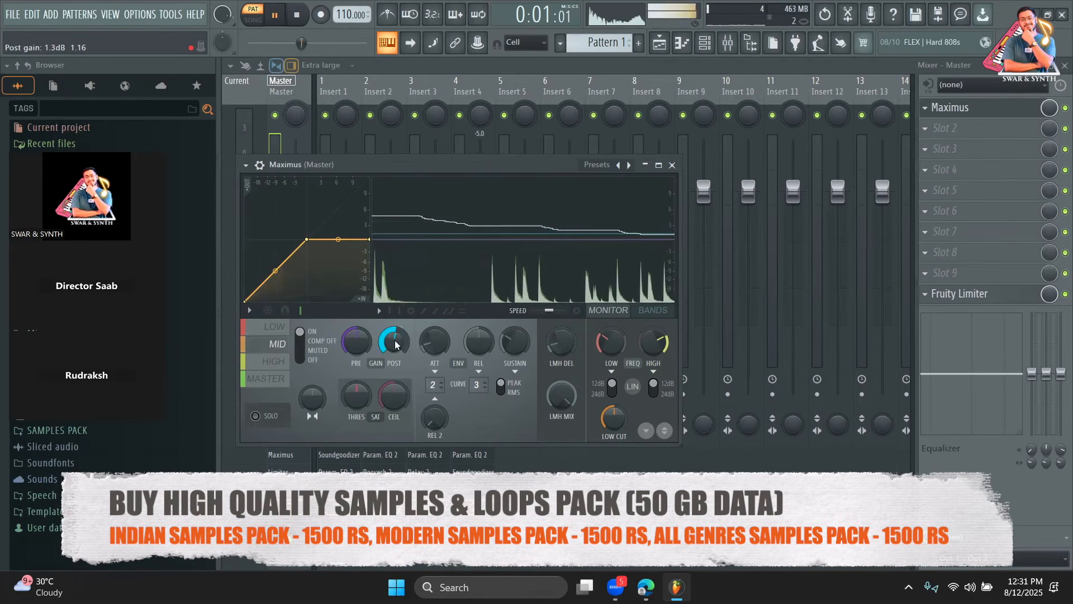
Check the low band in Maximus, then stop playback and reduce the master band's post gain slightly
left_click(276, 327)
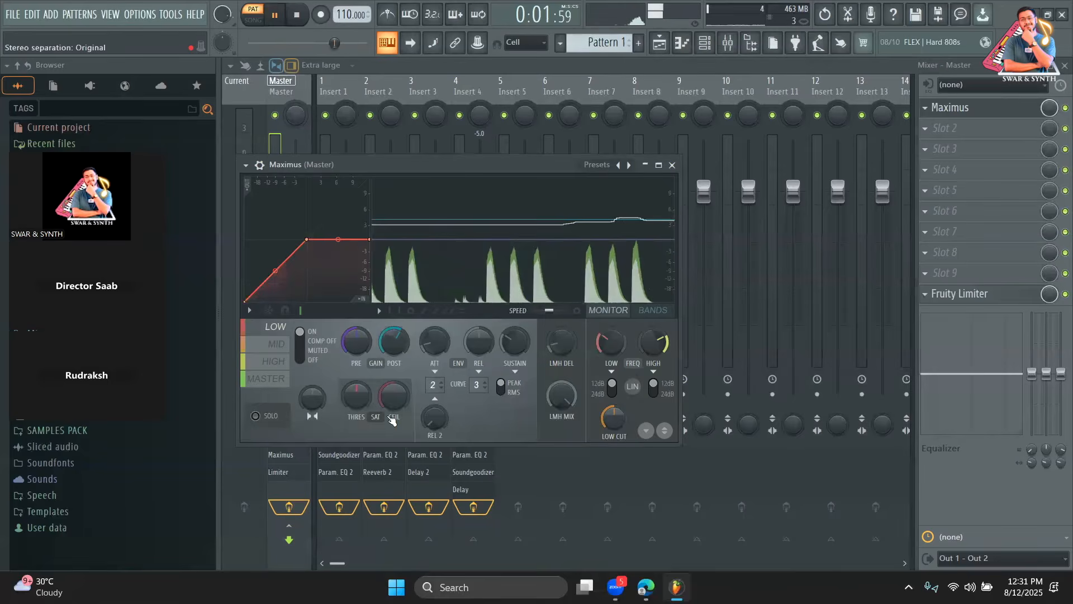
left_click(266, 378)
key("space")
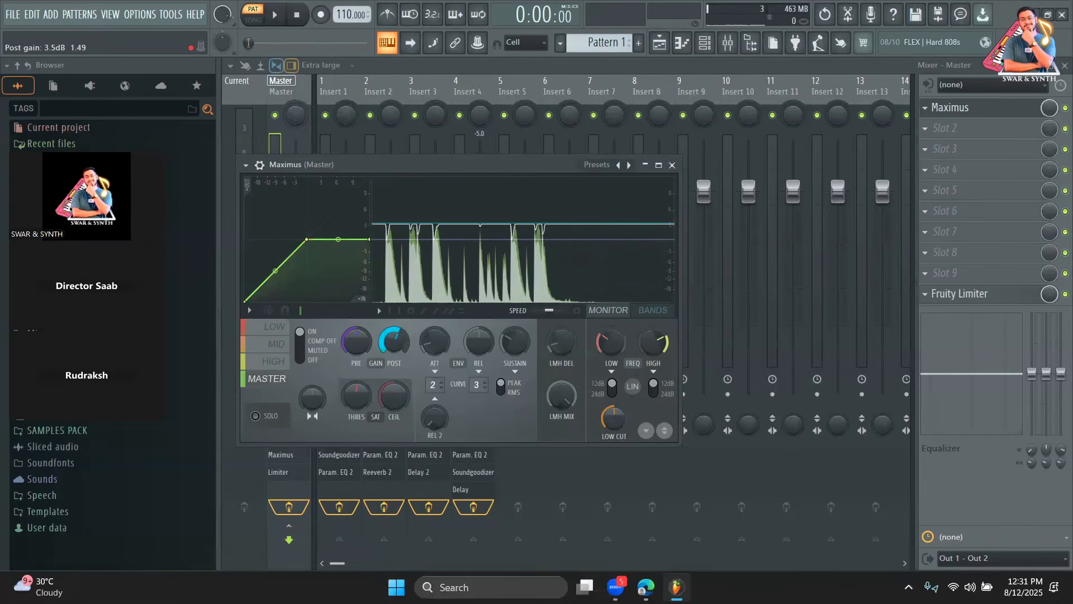
Compare the pattern with Maximus bypassed and enabled on the Master, reopen its editor and stop playback
key("space")
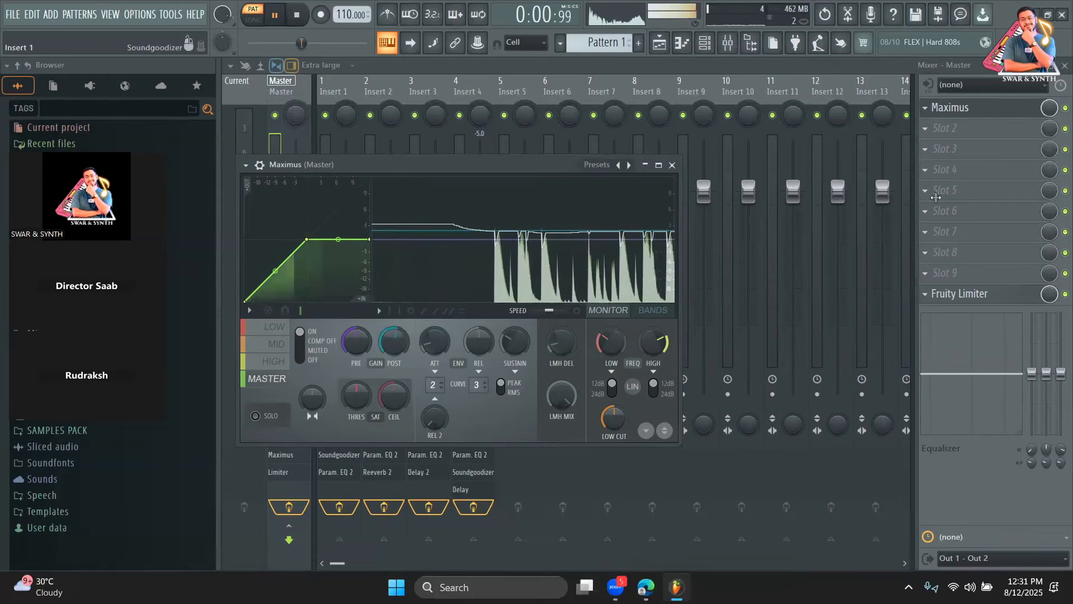
left_click(1065, 107)
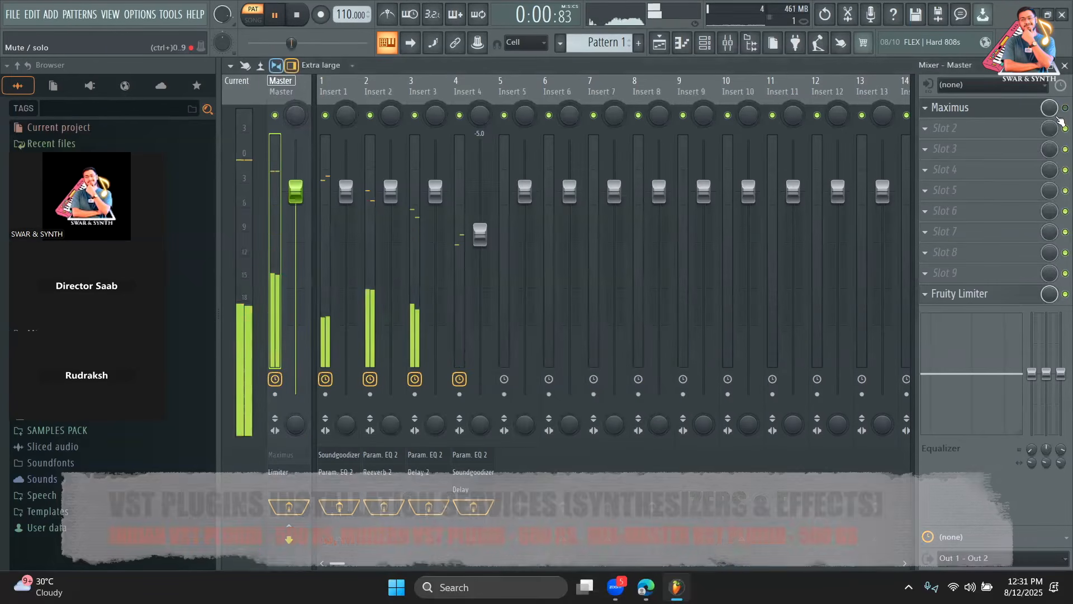
left_click(1065, 107)
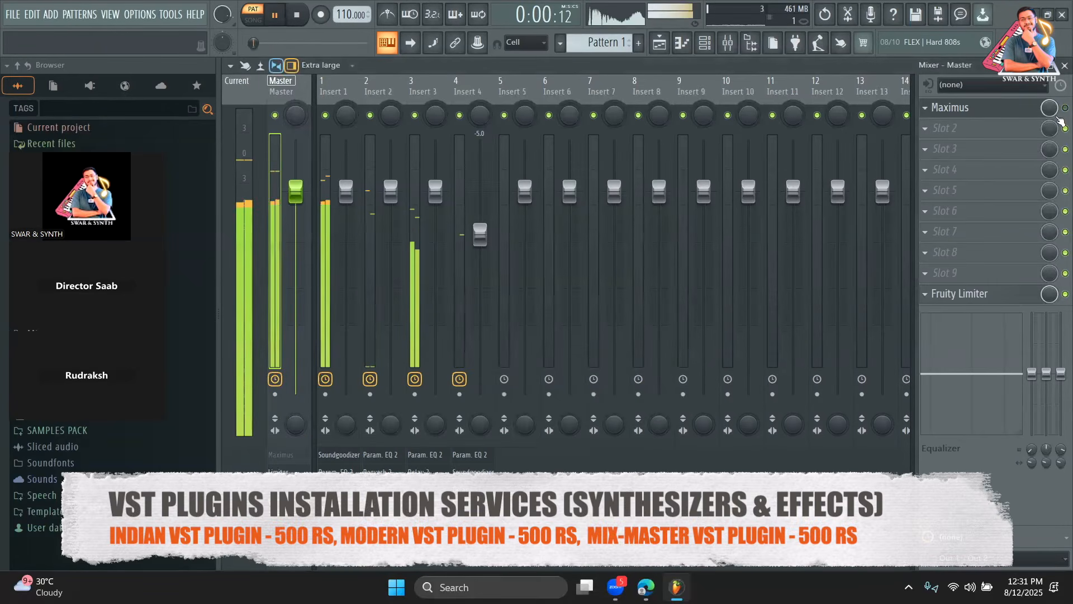
left_click(989, 120)
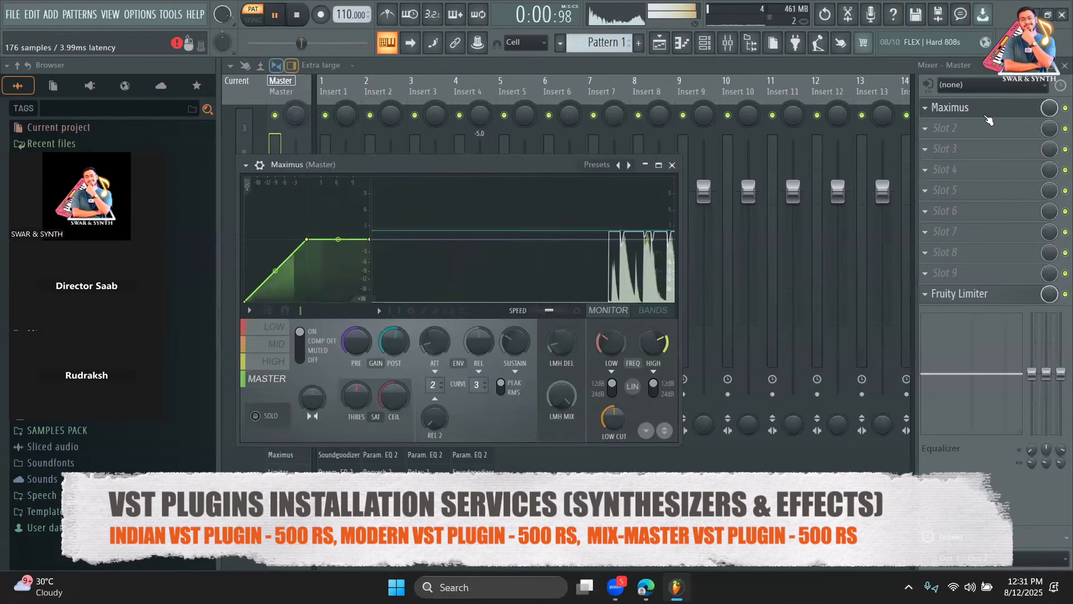
key("space")
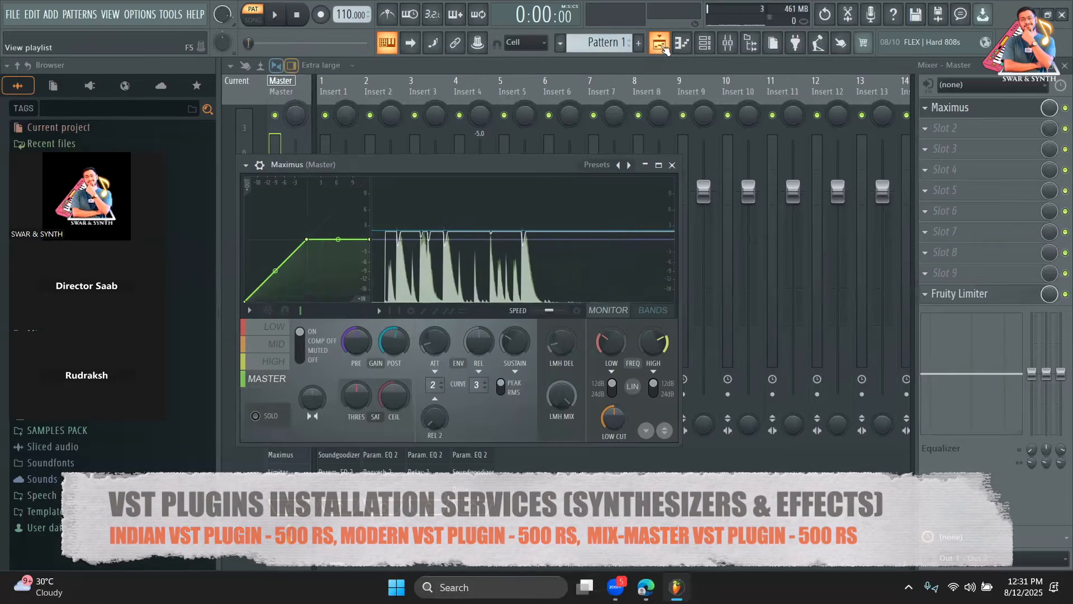
Open the Playlist and compare the consolidated Track 1 audio at bar 13 with the processed pattern clips from bar 1
left_click(660, 45)
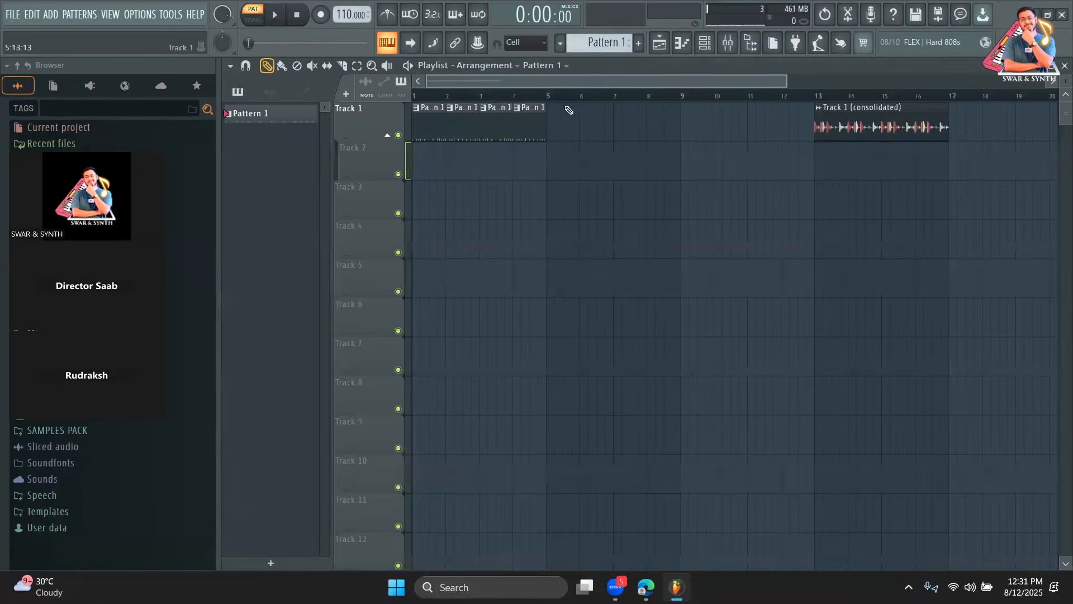
left_click(826, 97)
key("space")
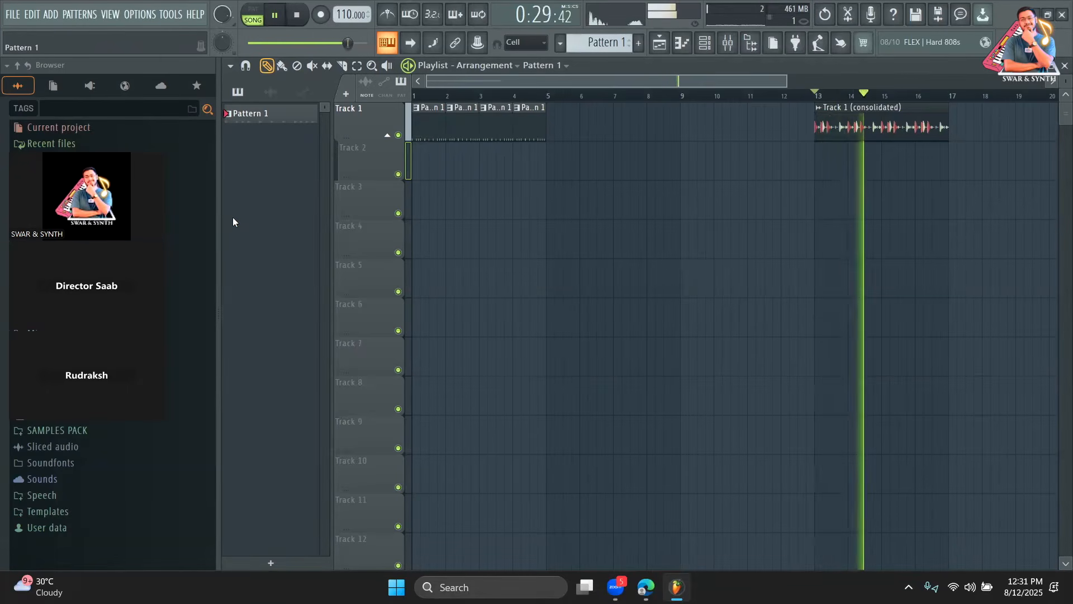
key("space")
left_click(414, 97)
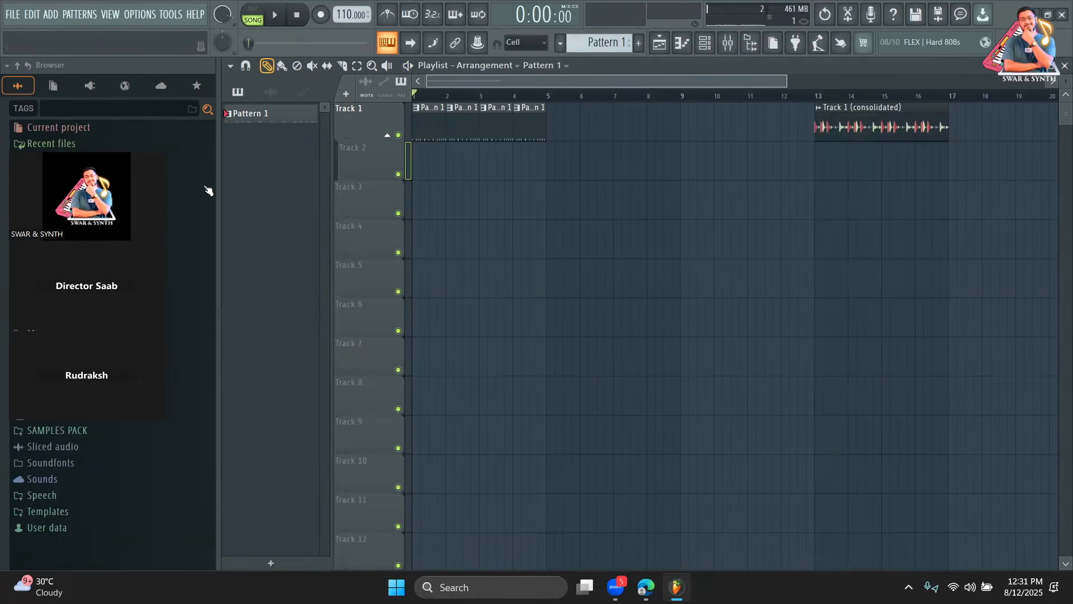
key("space")
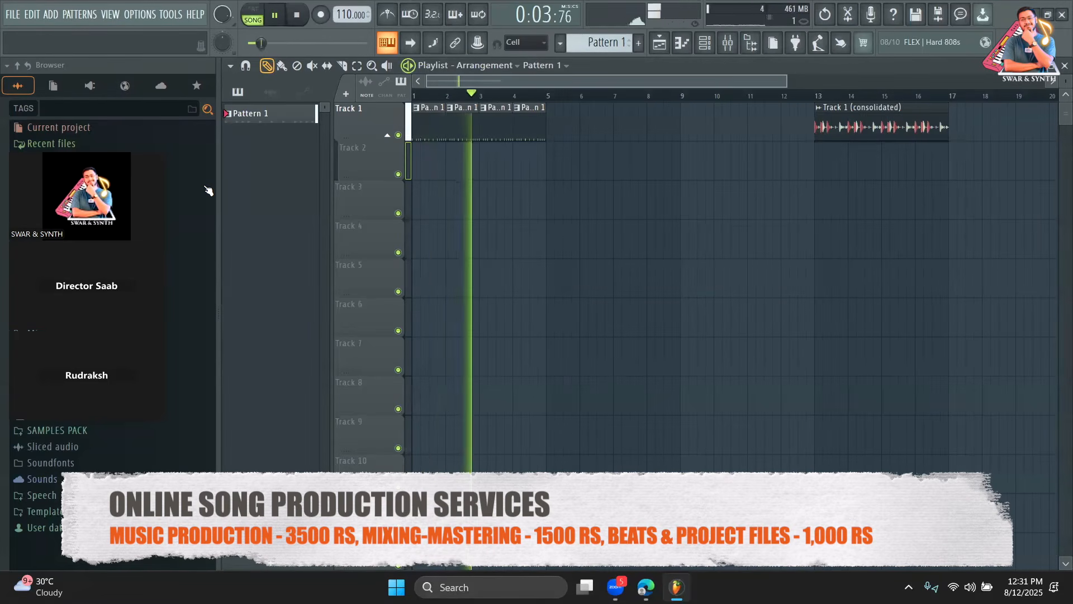
Stop playback and move the Track 1 (consolidated) clip down to Track 2, keeping it at bar 13
key("space")
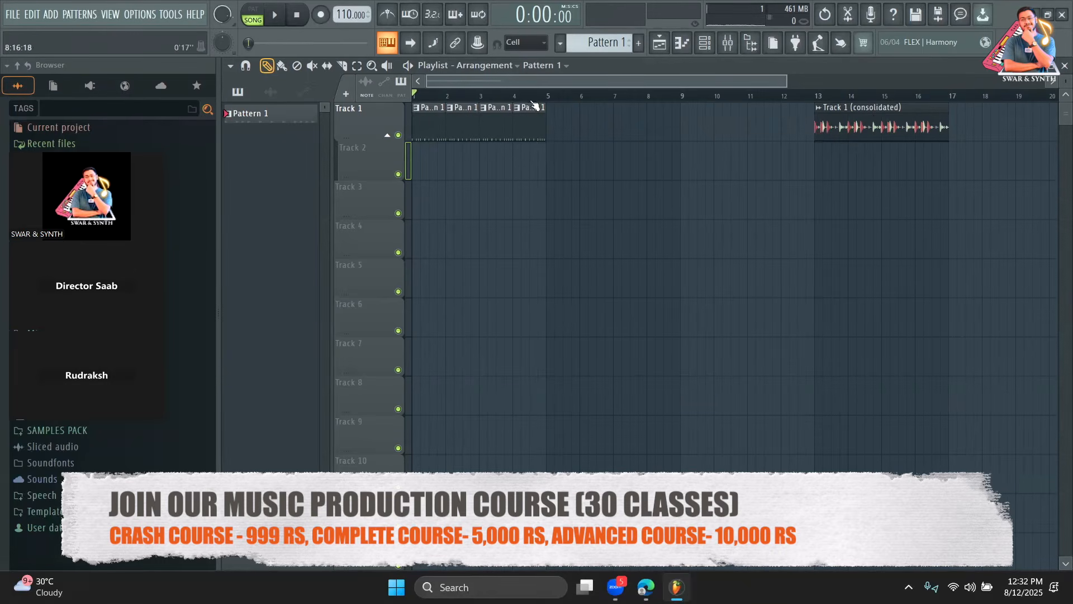
left_click_drag(866, 118, 865, 157)
left_click(865, 157)
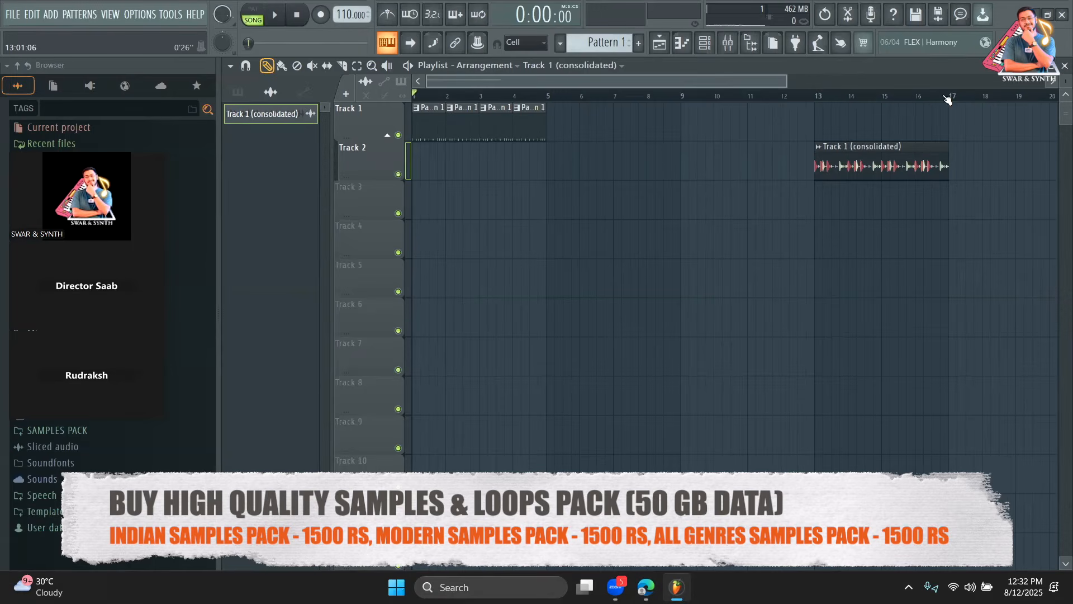
Place the playhead at bar 13 and route the consolidated audio clip to mixer Insert 10
left_click(824, 96)
double_click(854, 155)
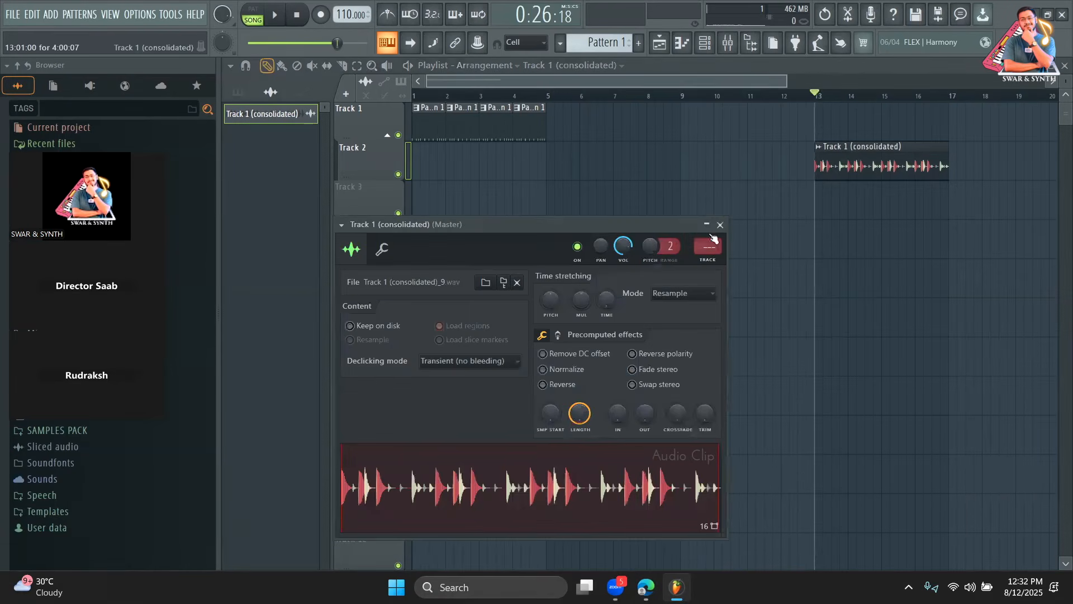
left_click_drag(709, 246, 709, 219)
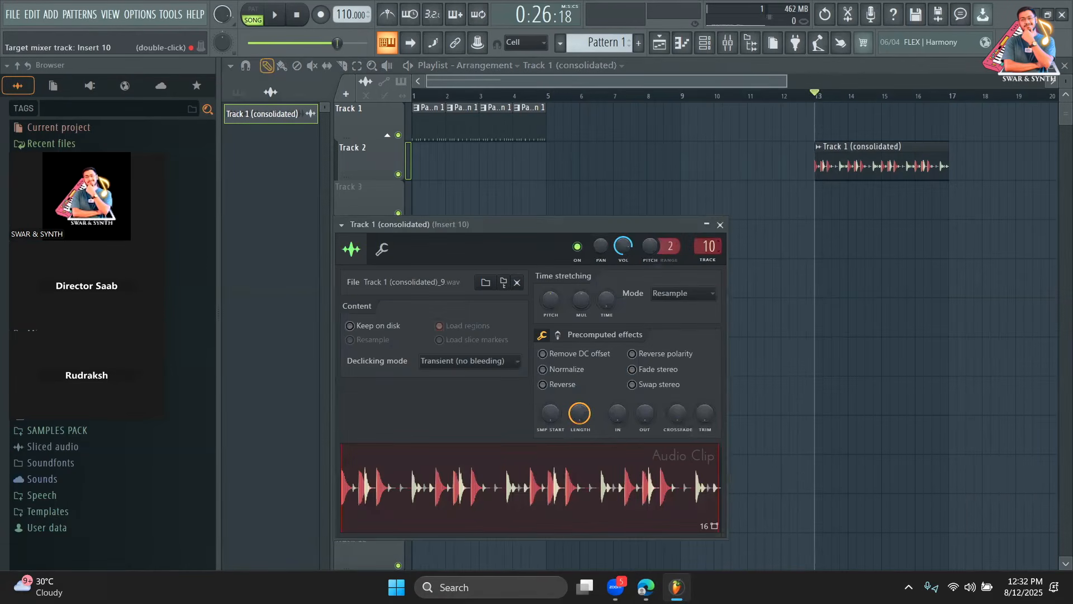
Load Maximus into the first effect slot of Insert 10 in the Mixer
key("space")
left_click(754, 44)
key("space")
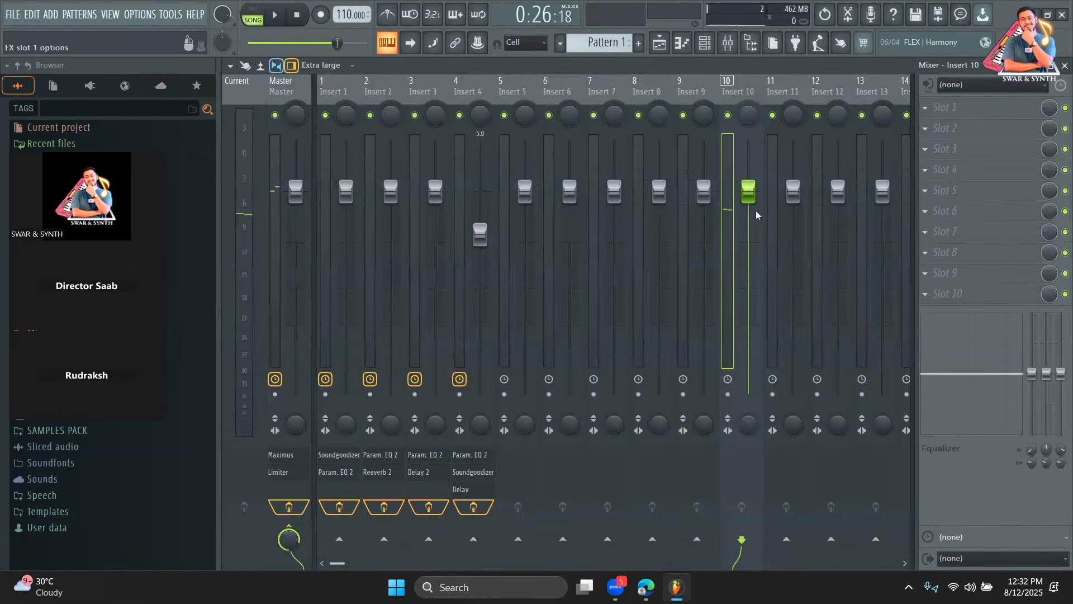
left_click(951, 107)
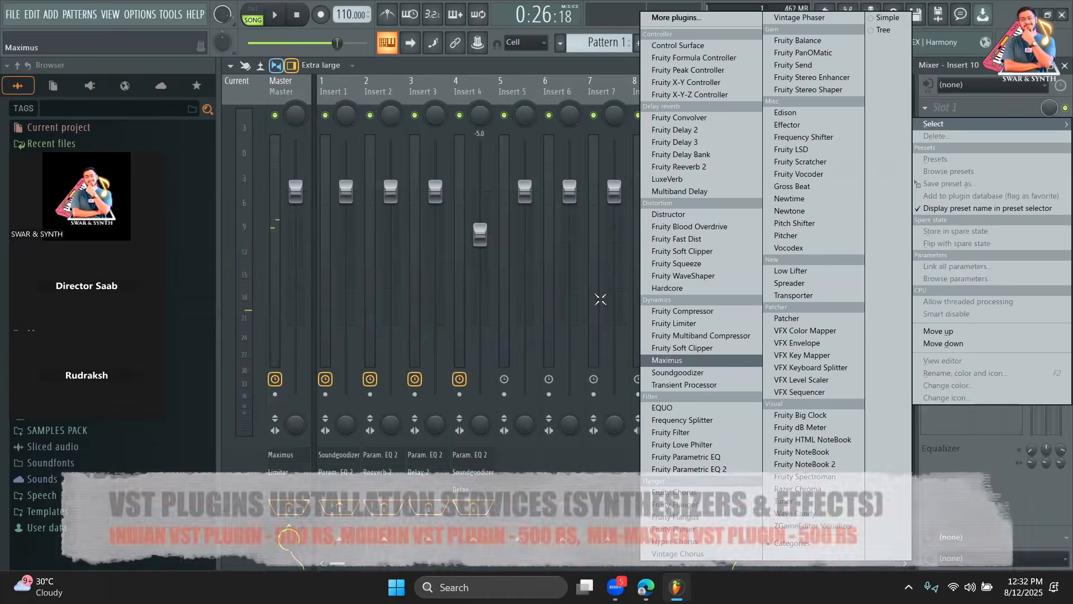
left_click(667, 360)
left_click_drag(473, 219, 654, 196)
Raise the post gain in Maximus on Insert 10, including the low band, while the consolidated clip plays
key("space")
left_click_drag(670, 378, 670, 358)
left_click(557, 381)
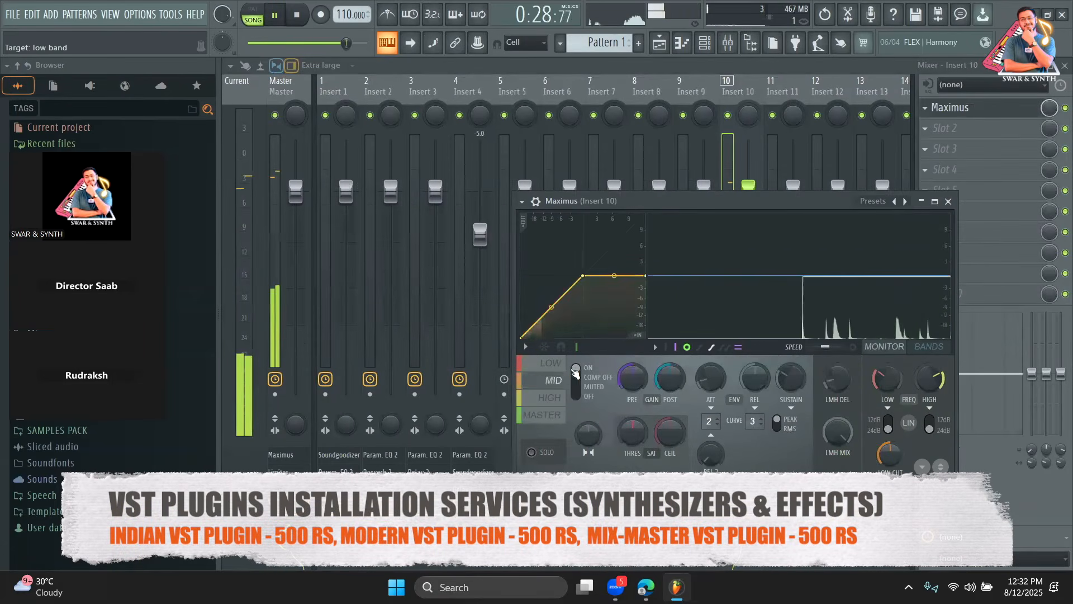
left_click(553, 364)
left_click_drag(669, 378, 670, 360)
left_click(552, 397)
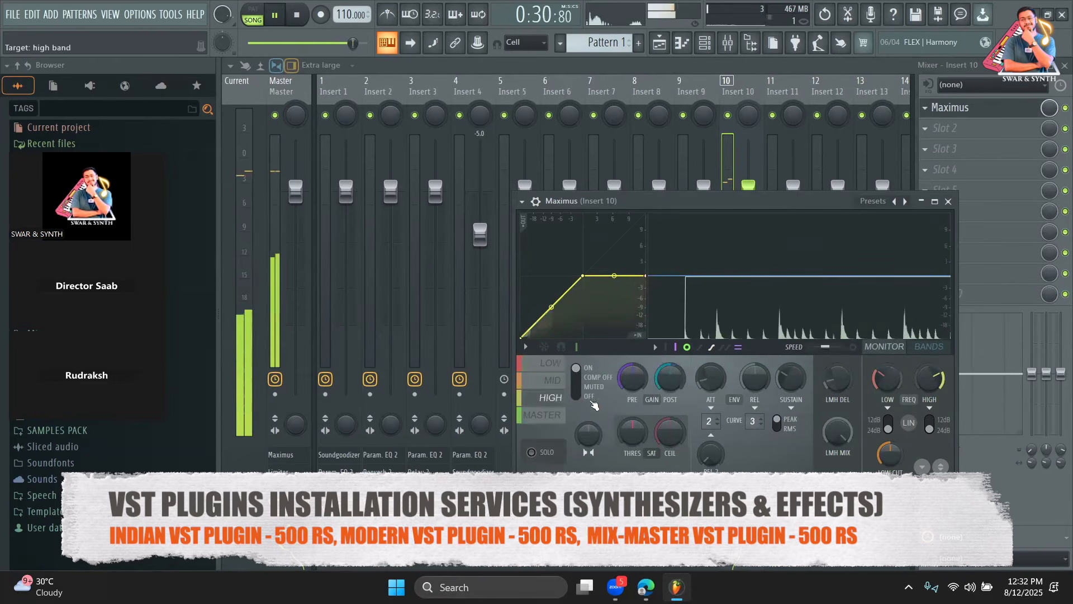
left_click(557, 381)
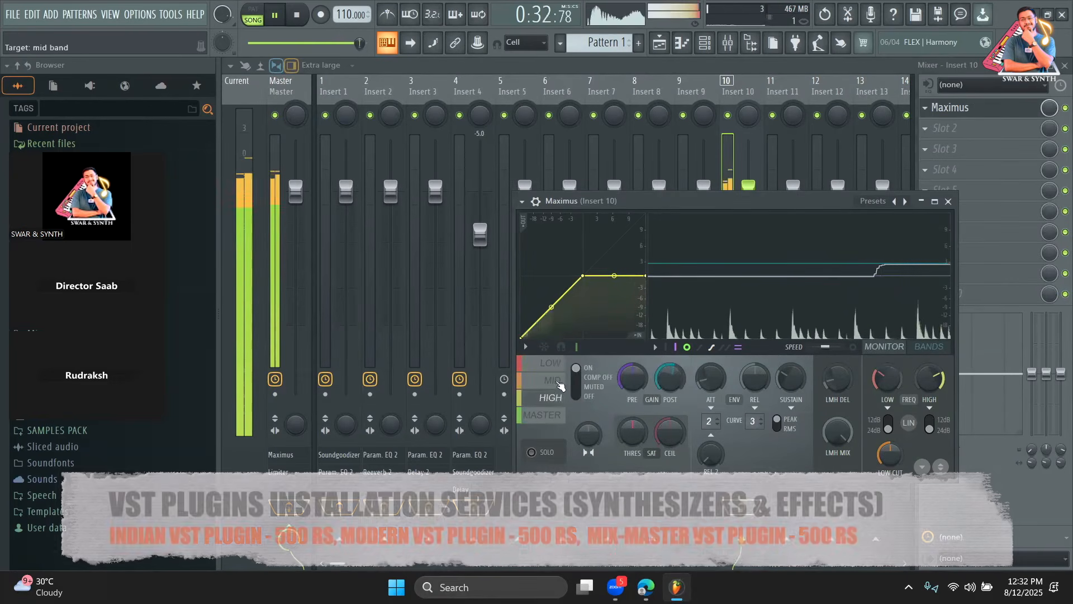
left_click(560, 385)
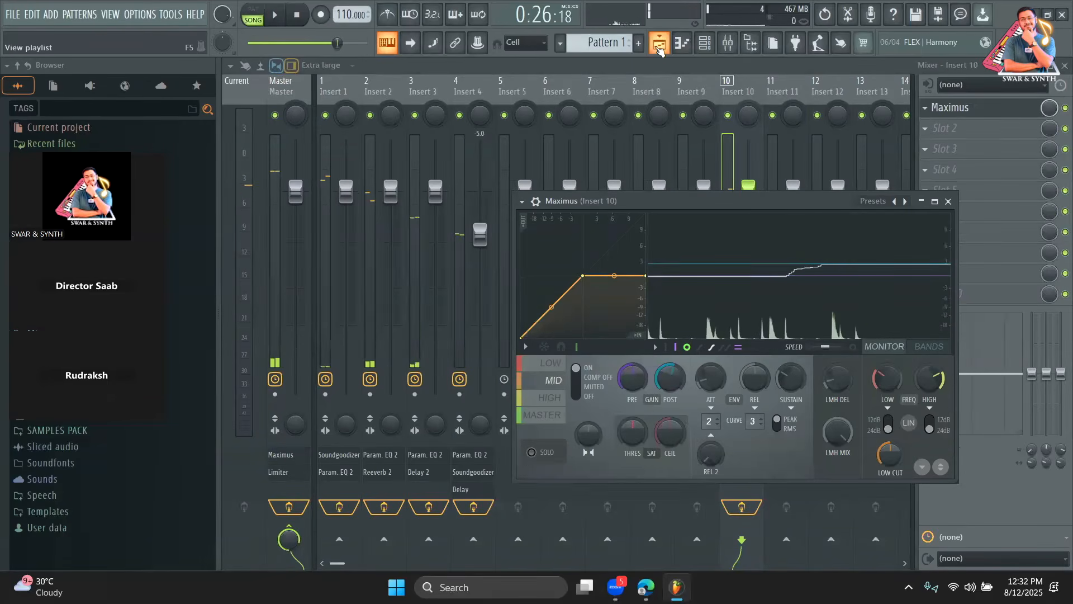
Return to the Playlist and compare playback of the consolidated clip at bar 13 with the pattern clips from bar 1
key("F5")
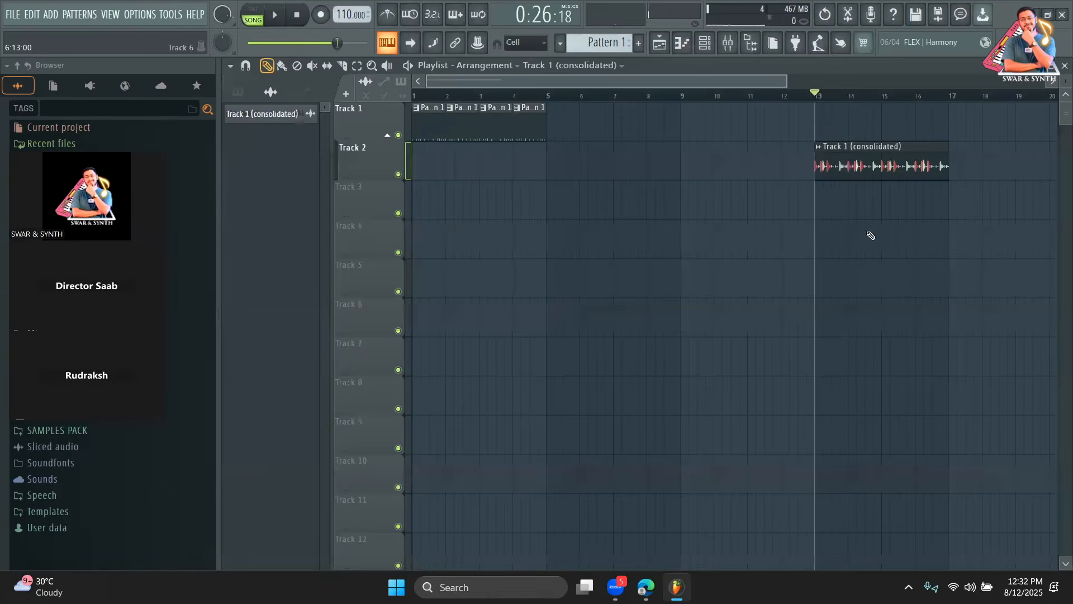
key("space")
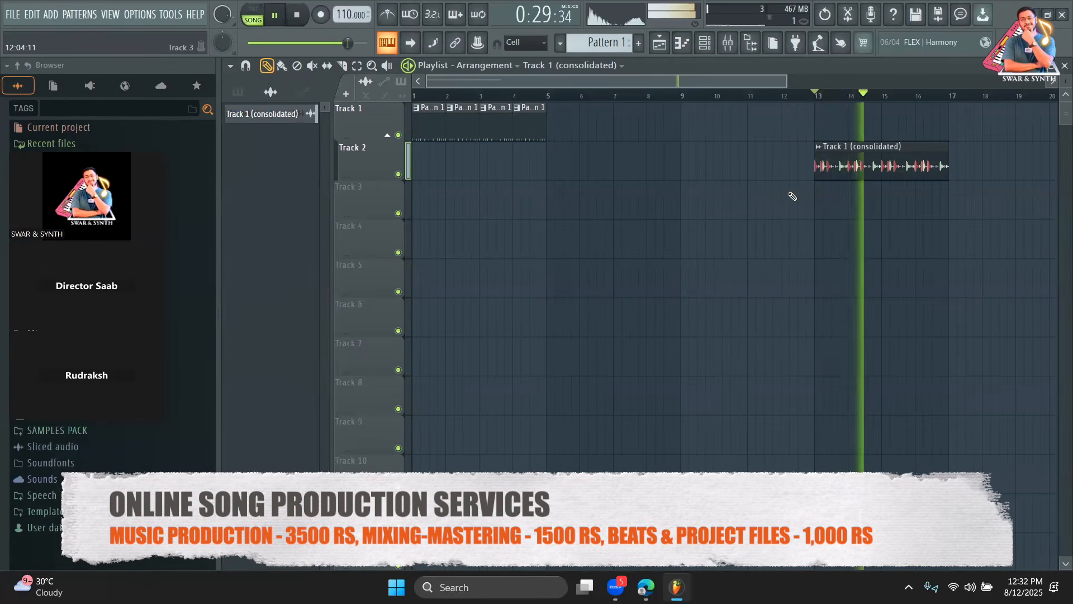
key("space")
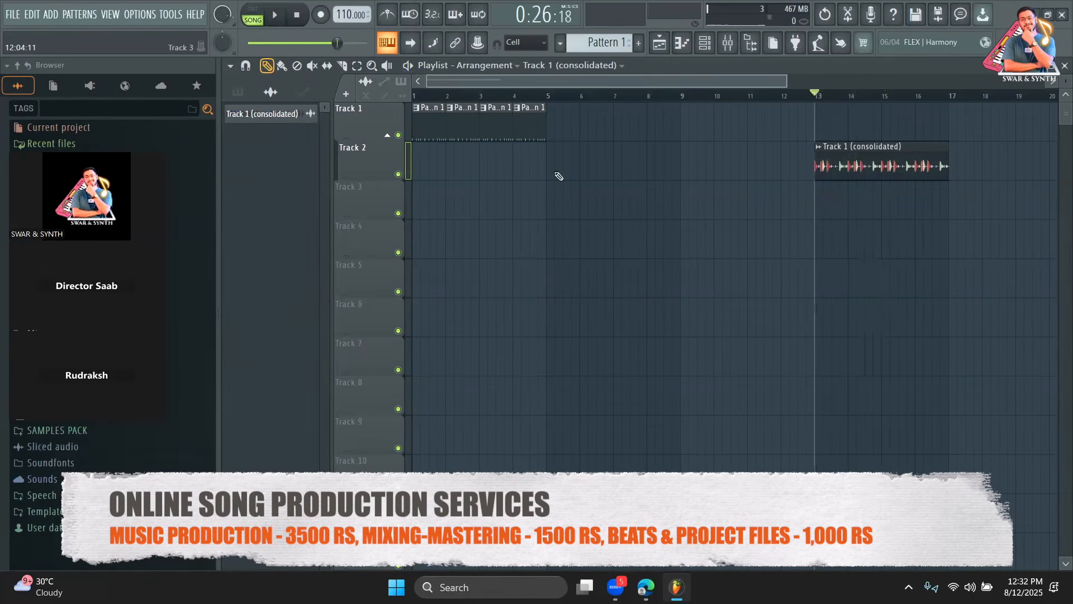
left_click(415, 95)
key("space")
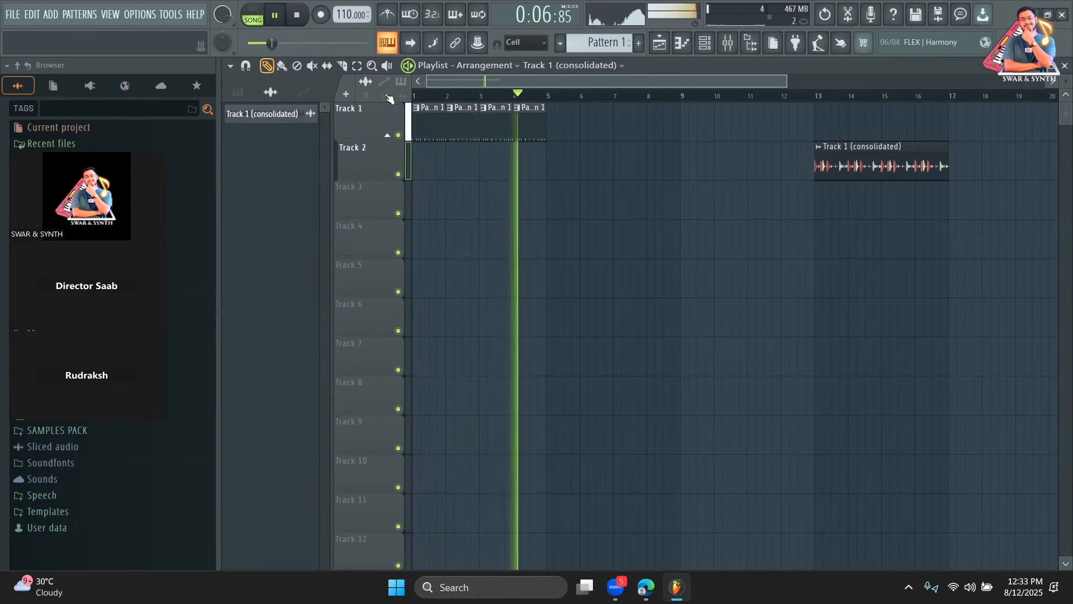
key("space")
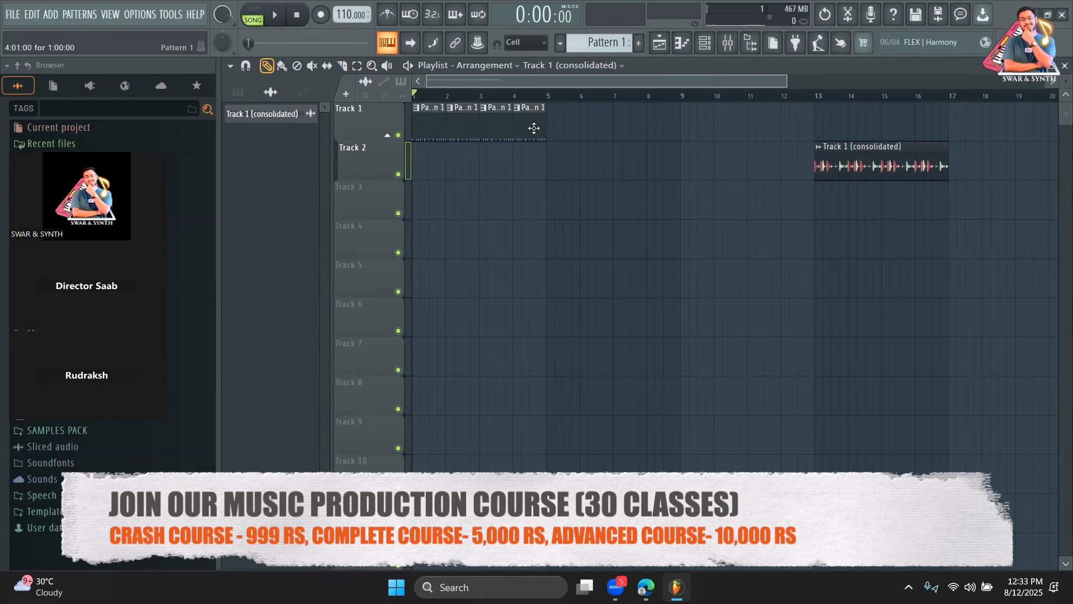
Delete the consolidated audio clip and all Pattern 1 clips from the Playlist
right_click(945, 167)
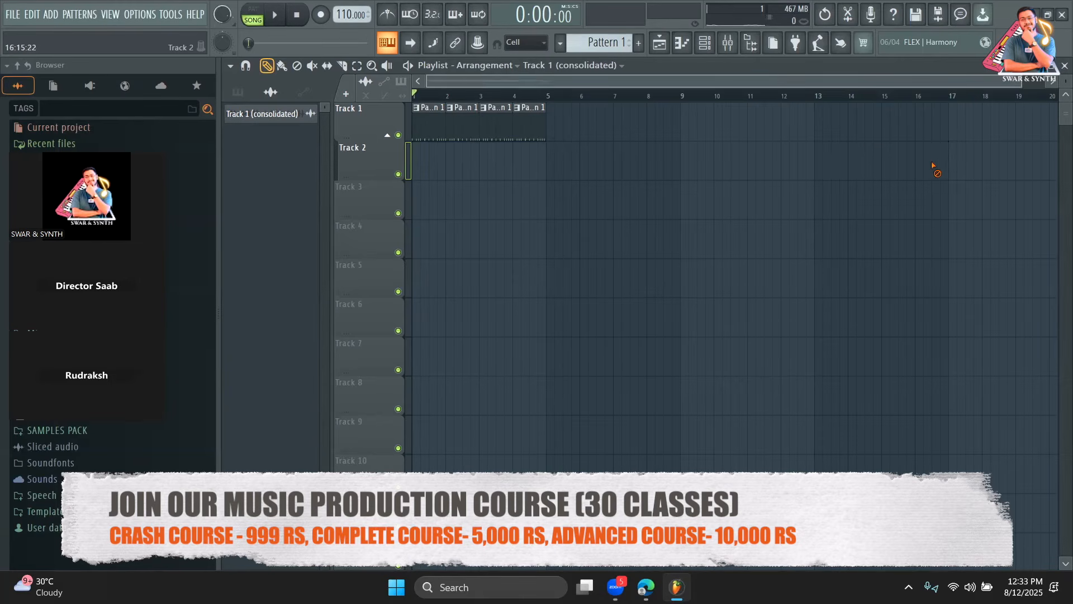
right_click(465, 114)
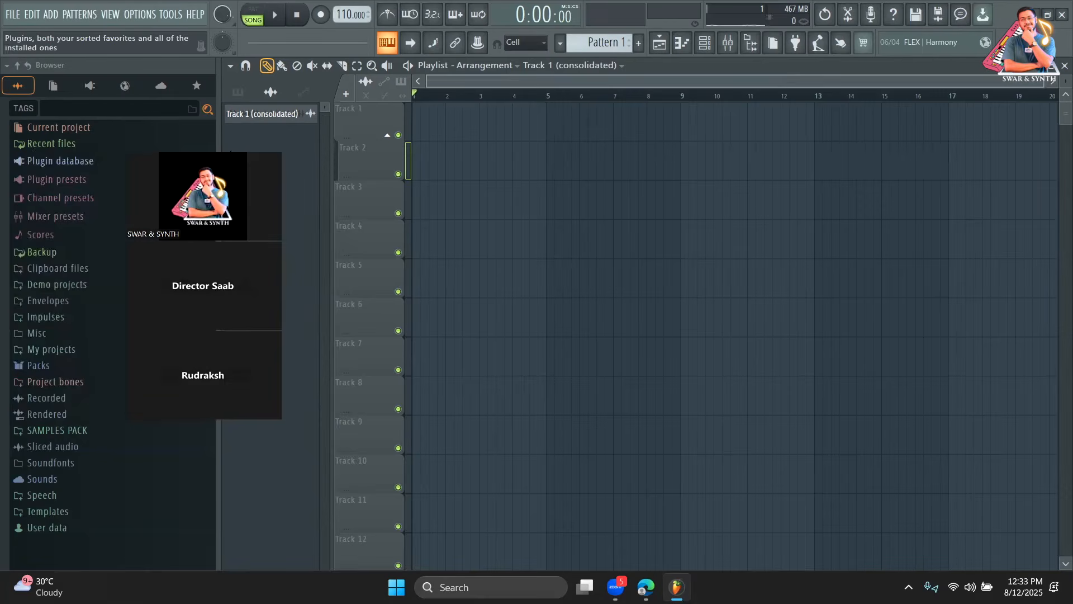
Select Insert 15 in the Mixer and browse the effect plugins matching "fab" for its first slot, then close the list
left_click(728, 45)
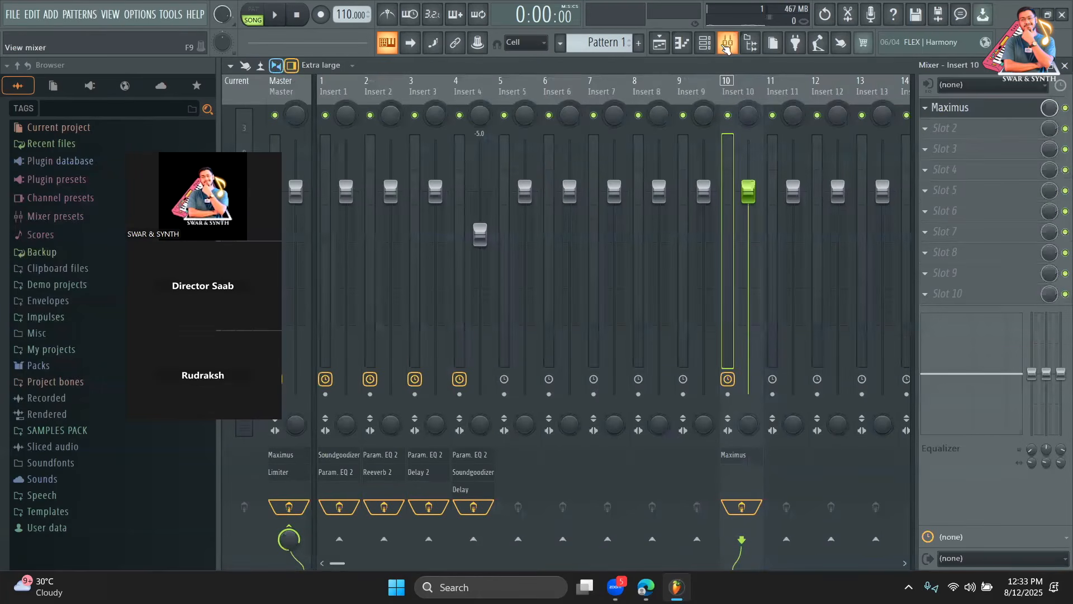
scroll(829, 98, "down", 5)
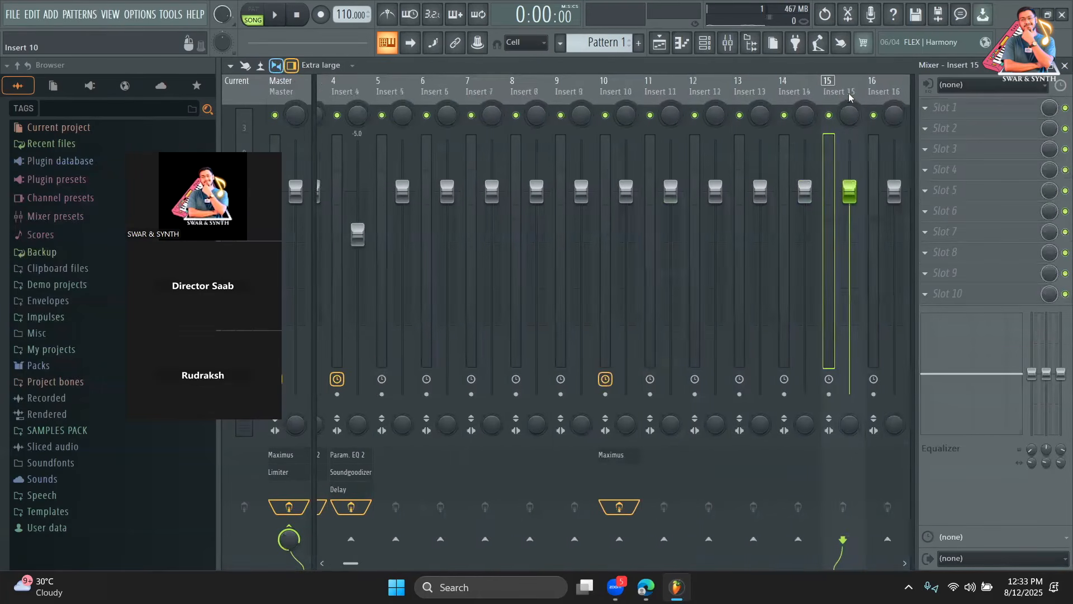
left_click(975, 107)
left_click(727, 18)
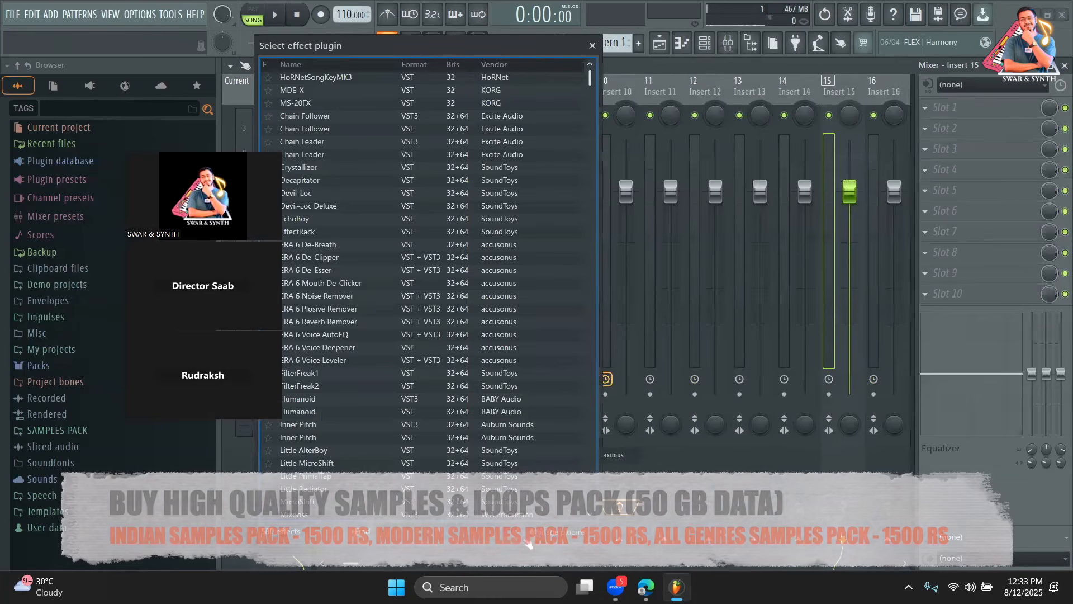
type("fa")
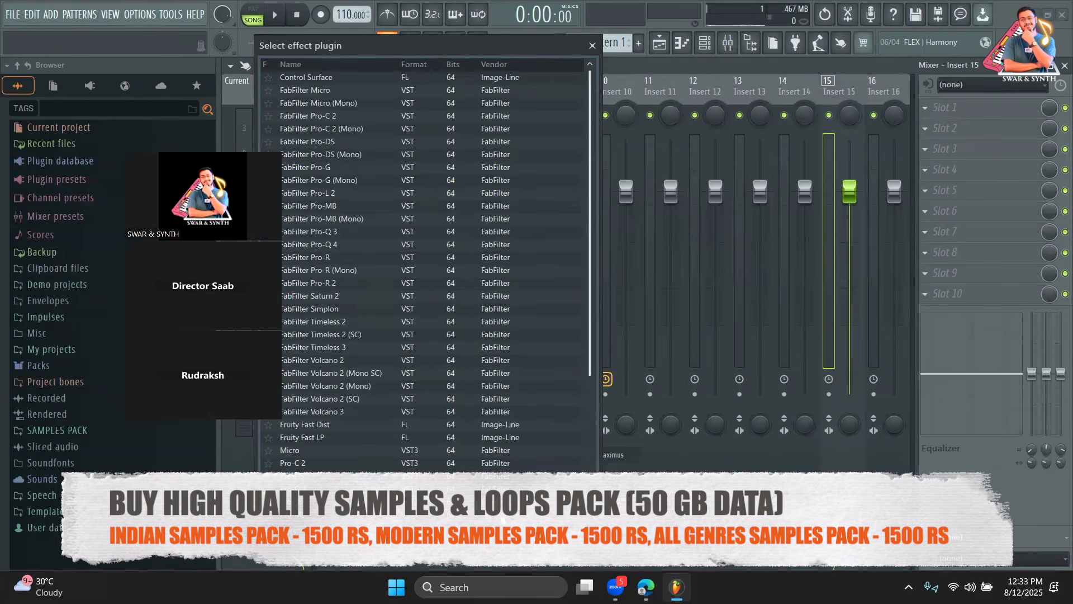
type("b")
left_click_drag(531, 47, 797, 62)
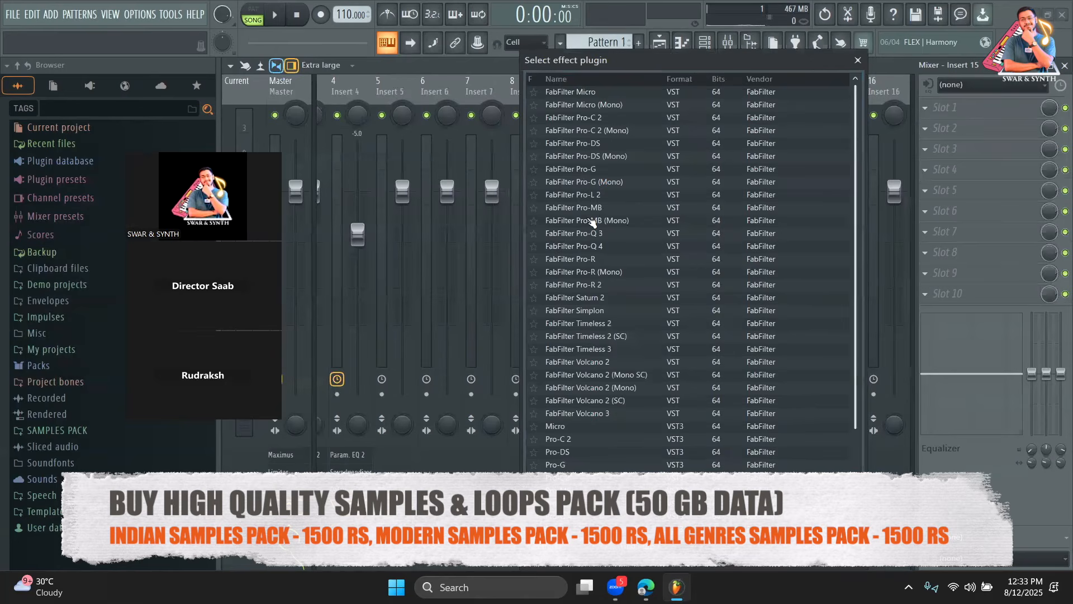
scroll(607, 238, "down", 1)
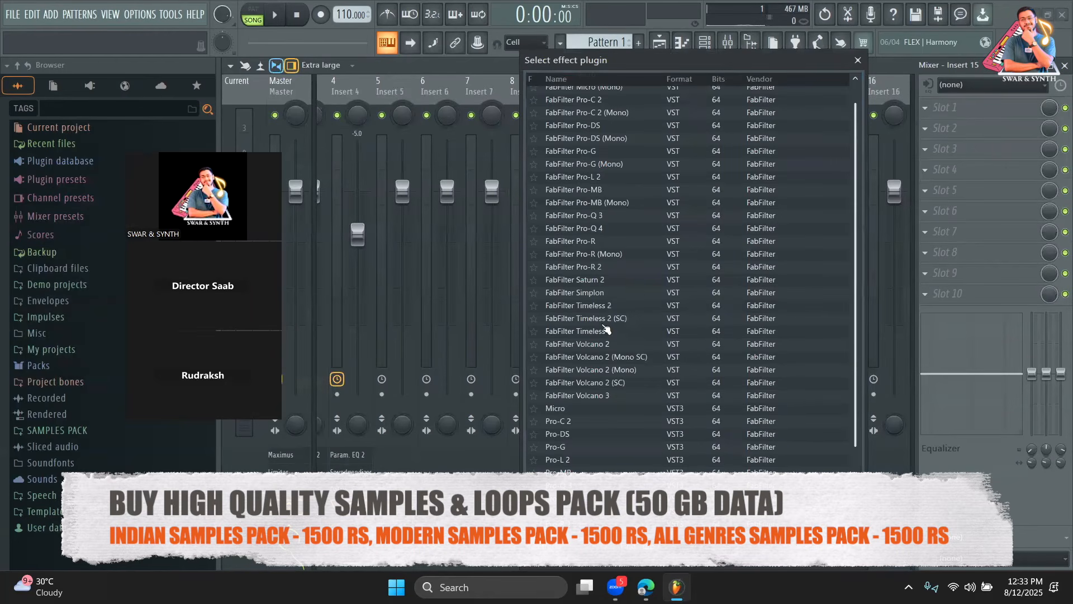
left_click(856, 60)
Search the effect plugins for "mini" from the first slot of Insert 15, then close the list
left_click(950, 107)
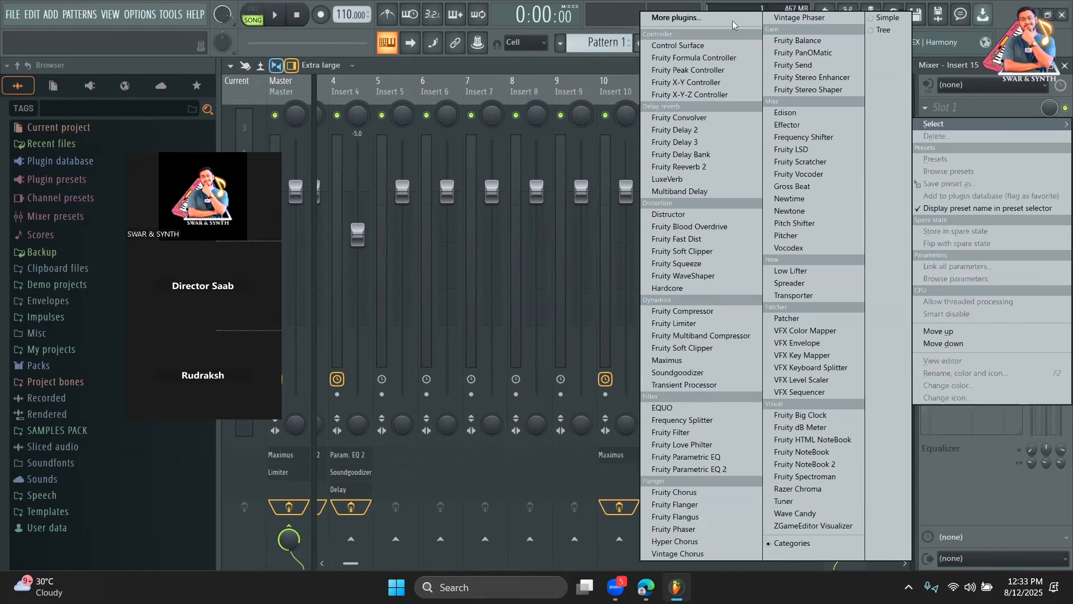
left_click(733, 20)
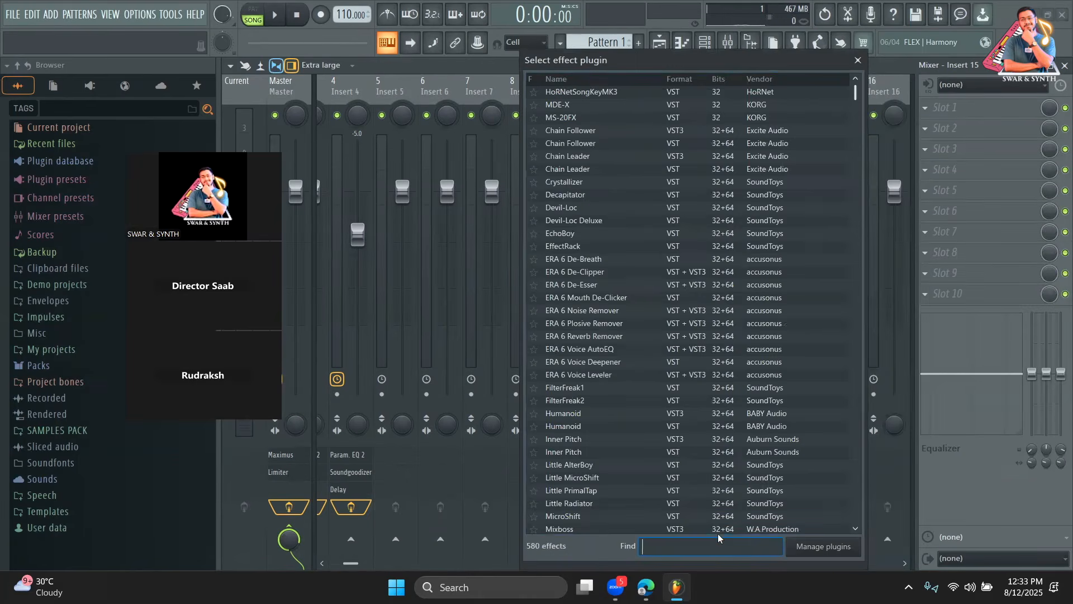
type("mini")
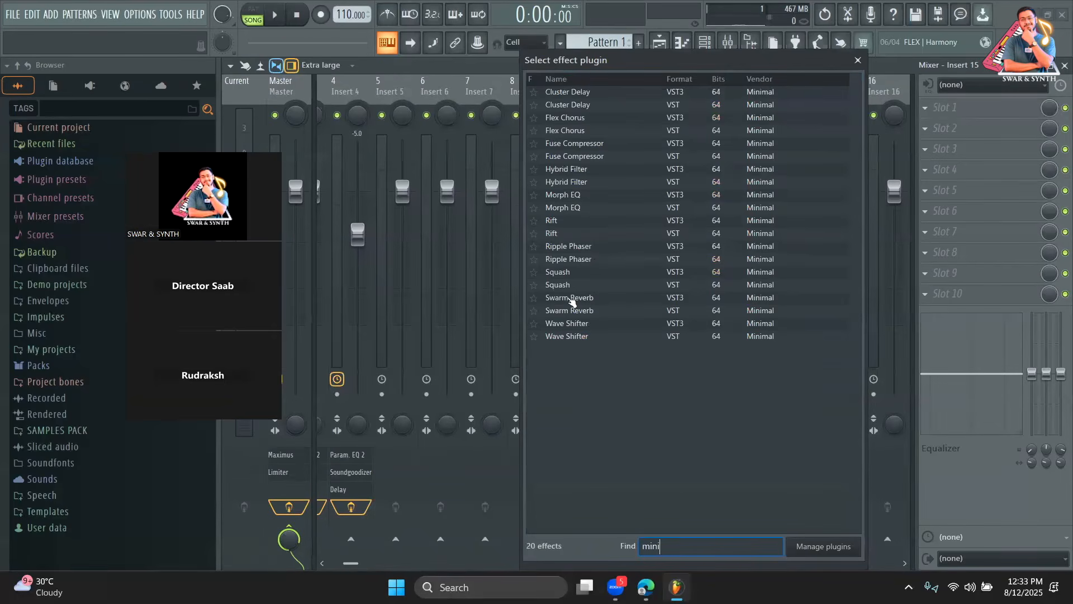
left_click(860, 61)
Load FabFilter Pro-Q 3 into the first effect slot of Insert 15
left_click(950, 107)
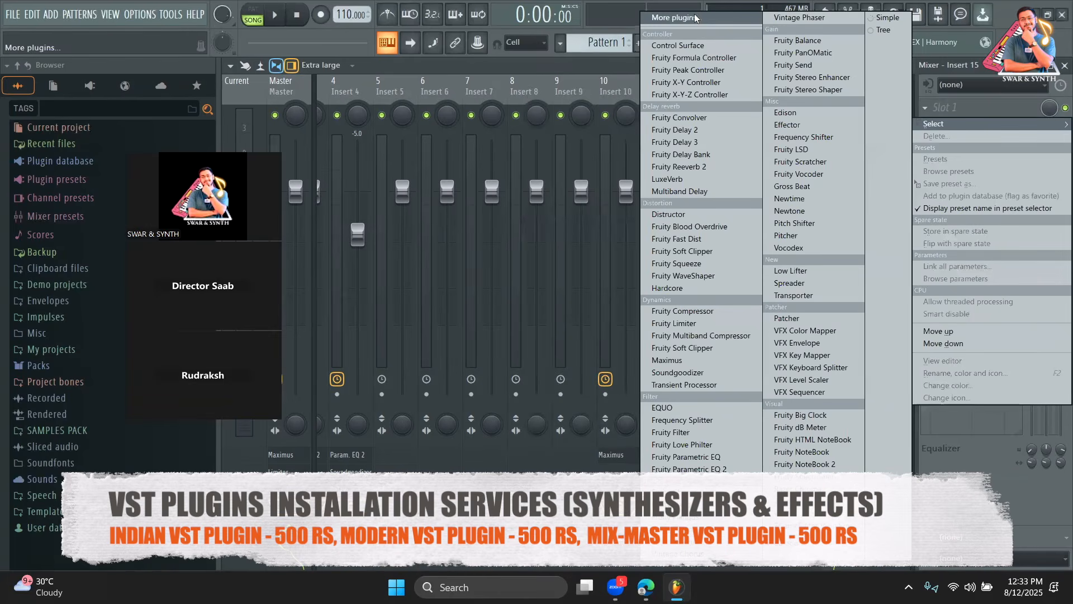
left_click(677, 18)
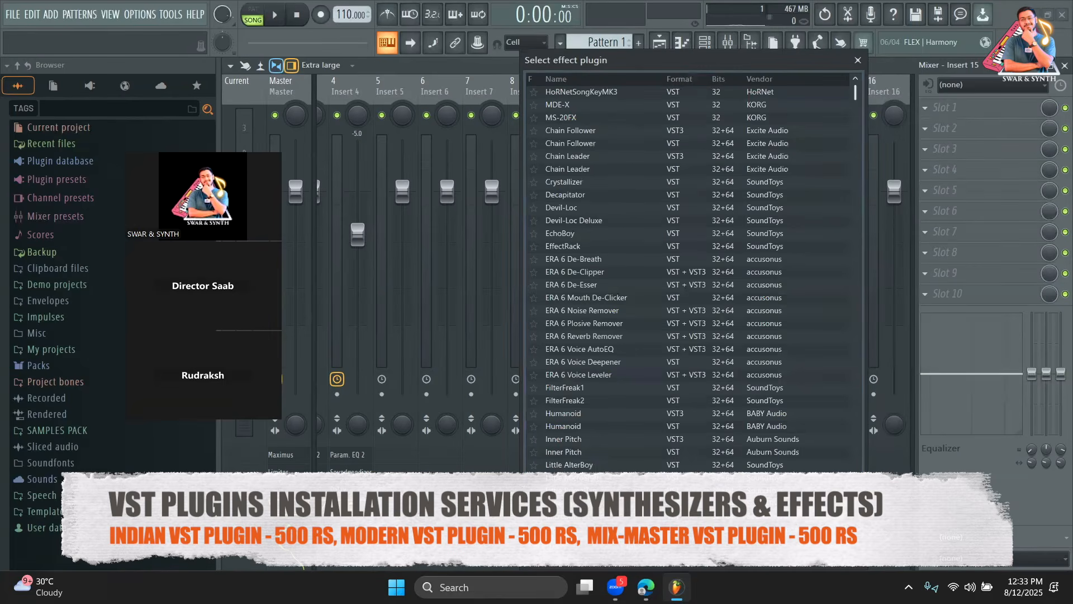
scroll(688, 274, "down", 10)
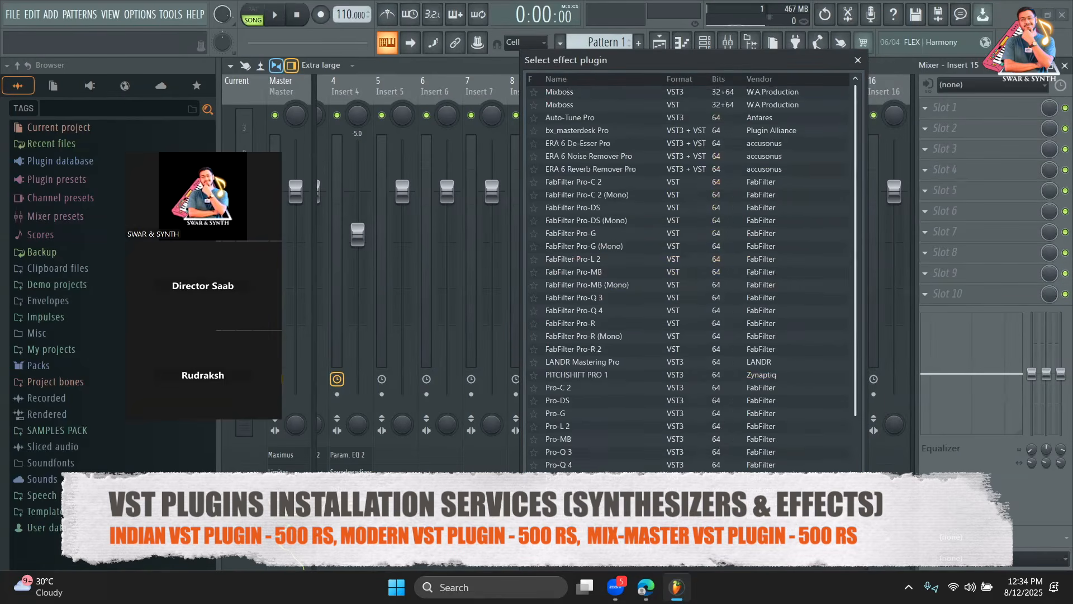
scroll(726, 229, "down", 2)
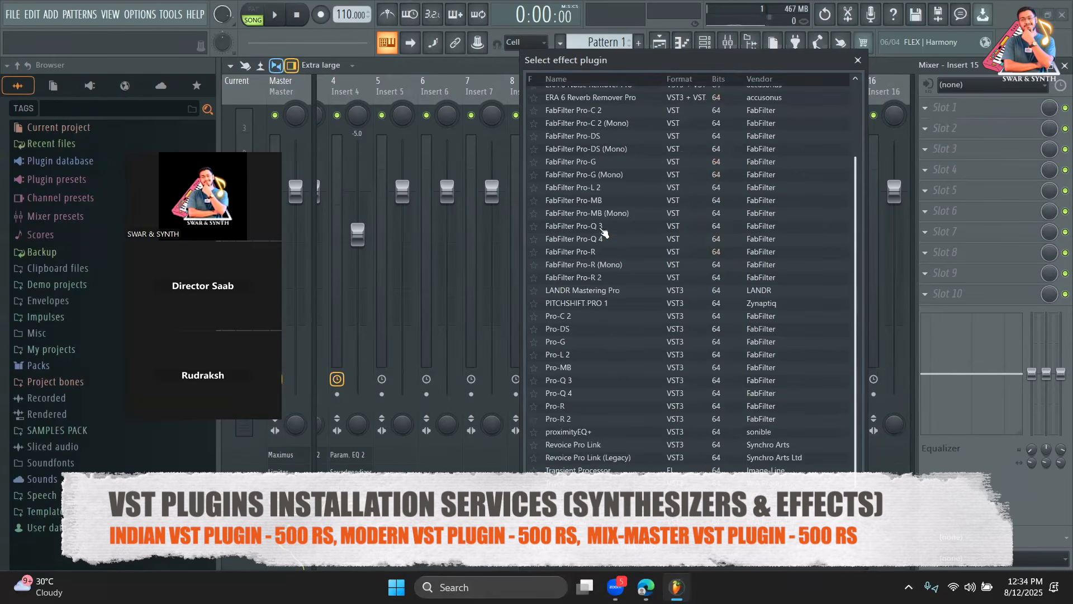
double_click(600, 224)
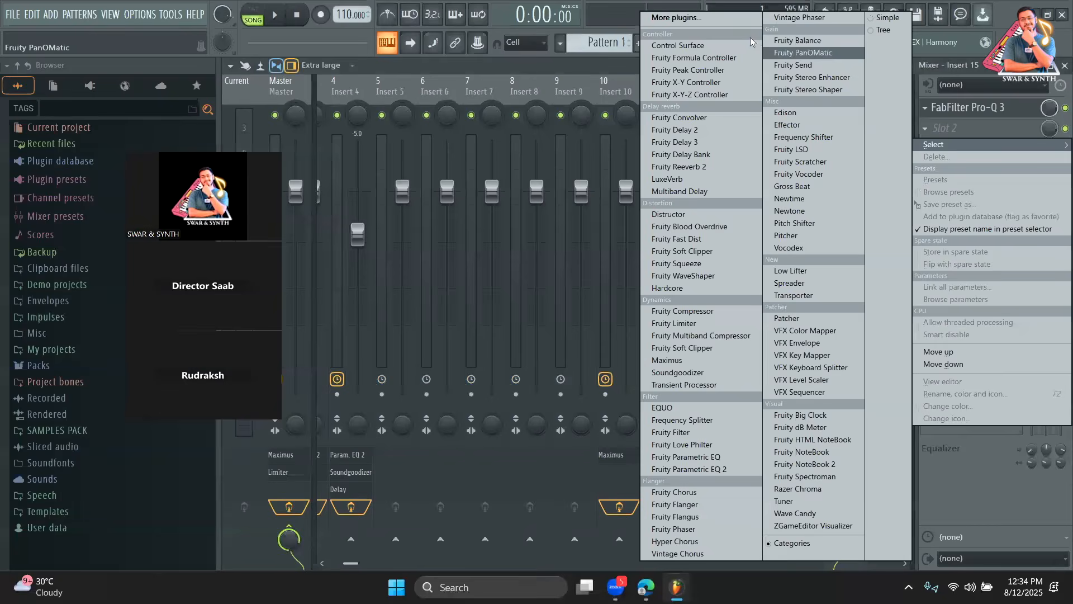
Search the effect plugins for "pro" and load Pro-Q 4 into the second effect slot of Insert 15
left_click(959, 130)
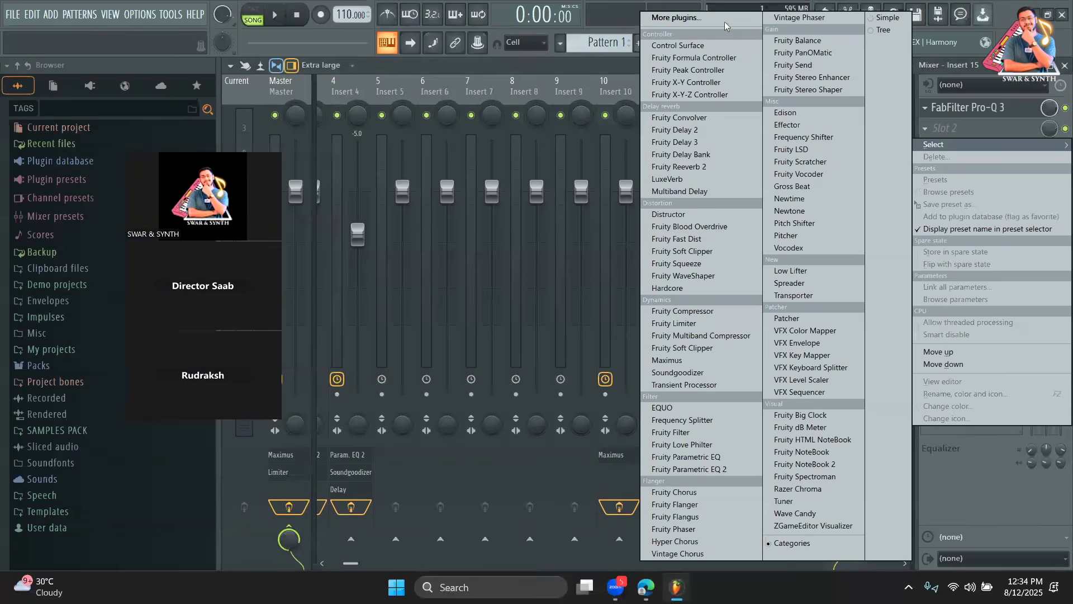
left_click(699, 18)
left_click(778, 546)
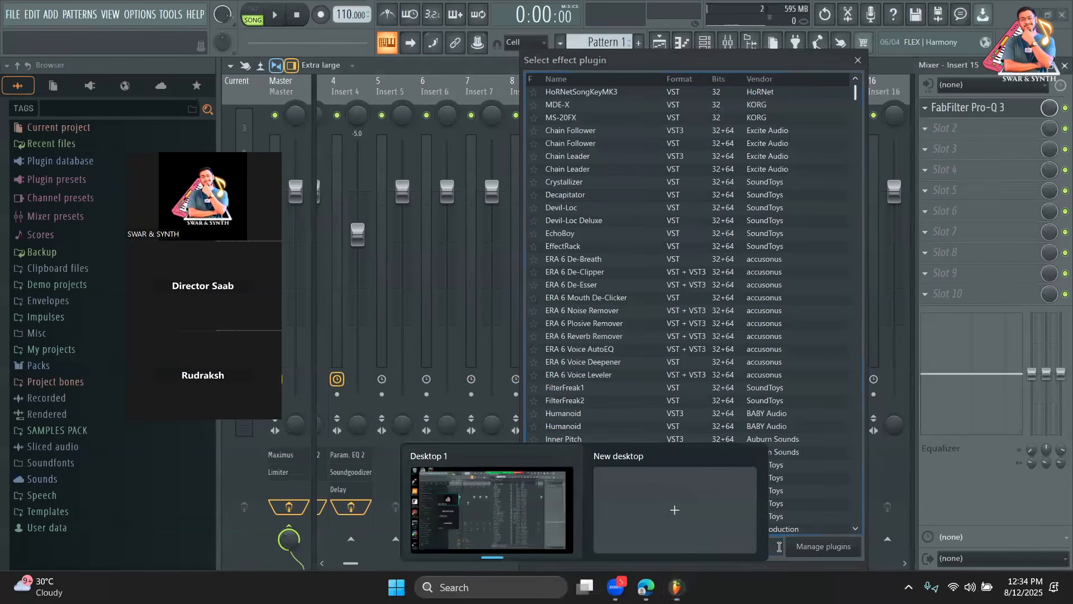
type("pro")
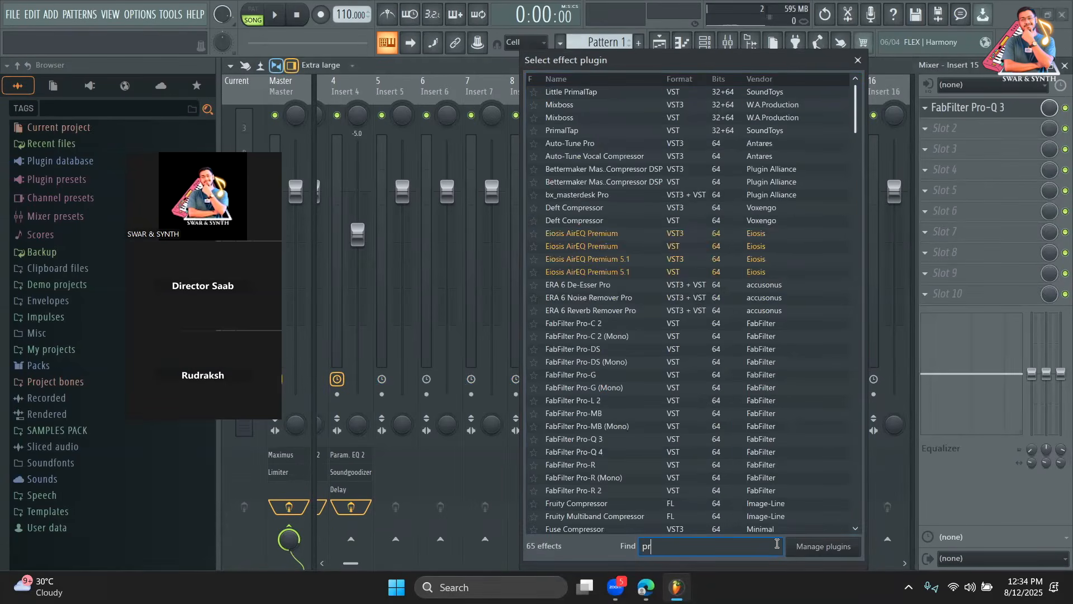
scroll(596, 419, "down", 1)
double_click(594, 449)
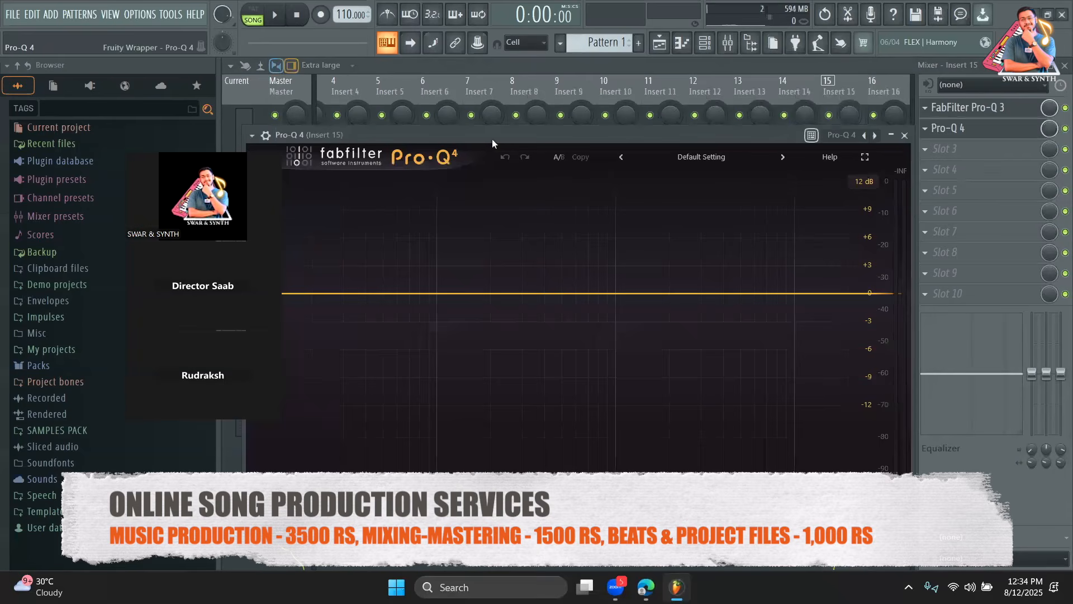
Close the Pro-Q 4 editor and reopen FabFilter Pro-Q 3 on Insert 15
left_click(987, 121)
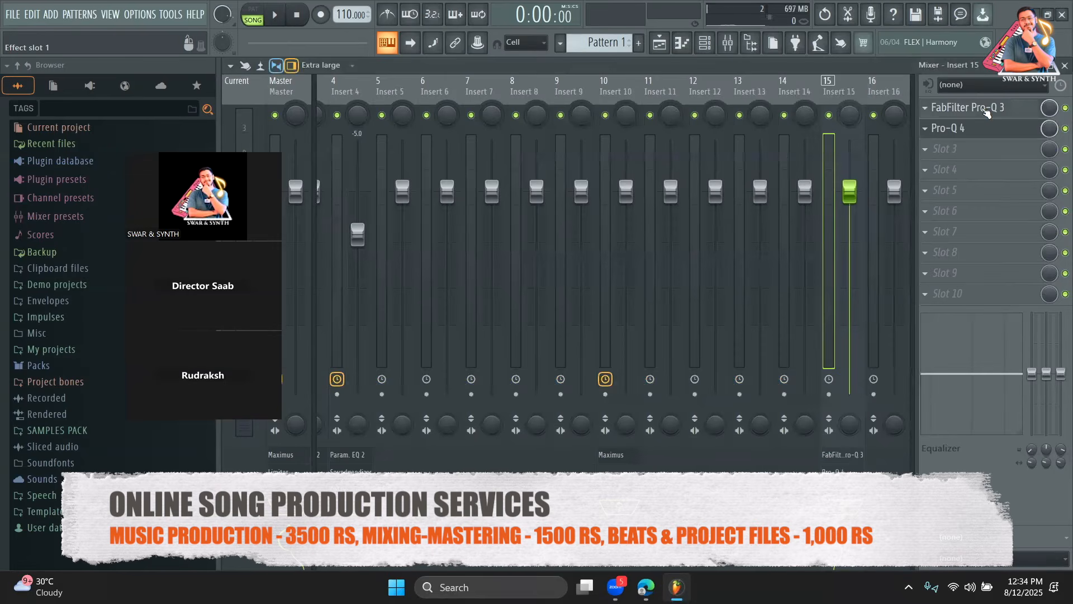
left_click(987, 112)
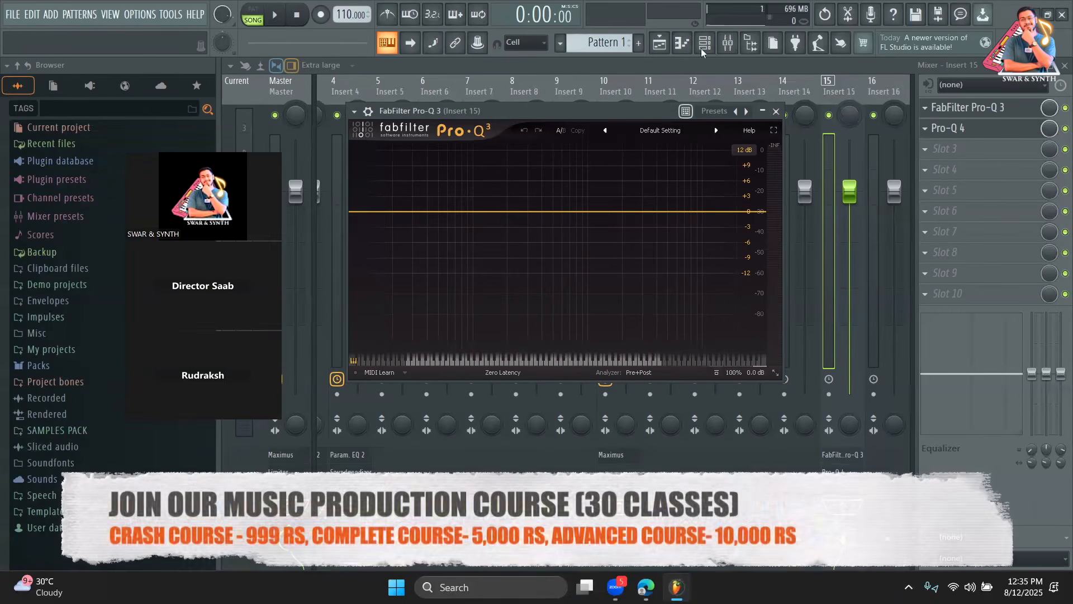
Load Auto-Tune Pro into the third effect slot of Insert 15, bring its whole editor into view and close it
left_click(978, 150)
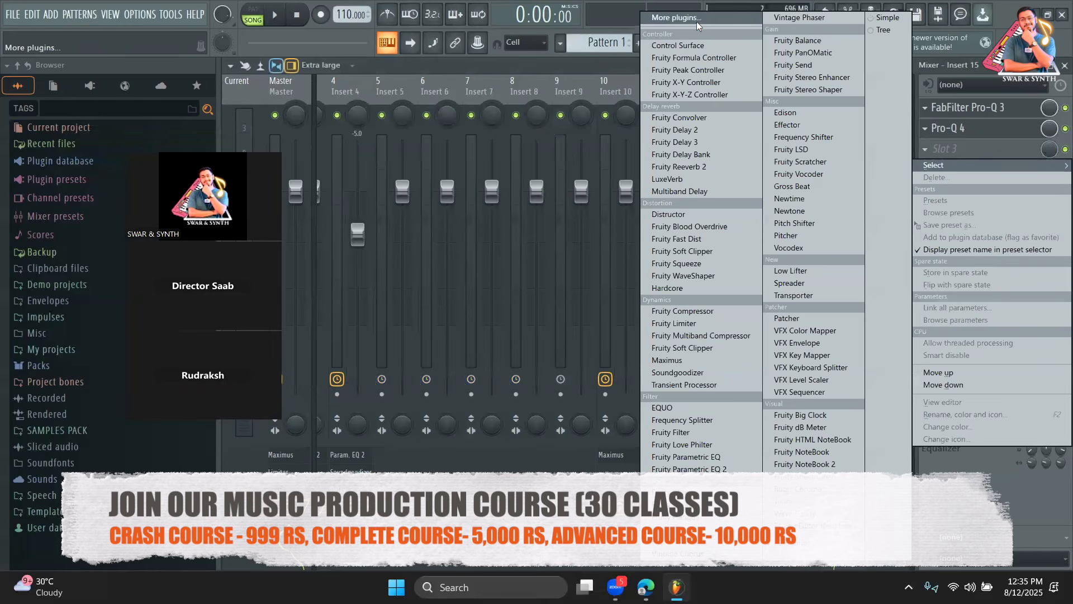
left_click(696, 19)
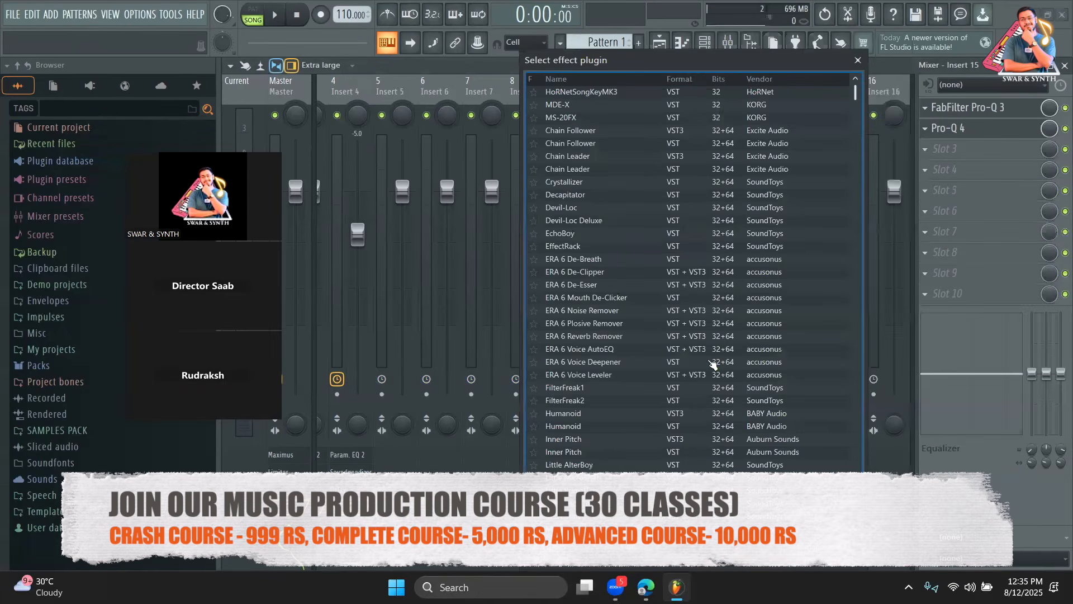
scroll(713, 364, "down", 5)
scroll(713, 364, "down", 2)
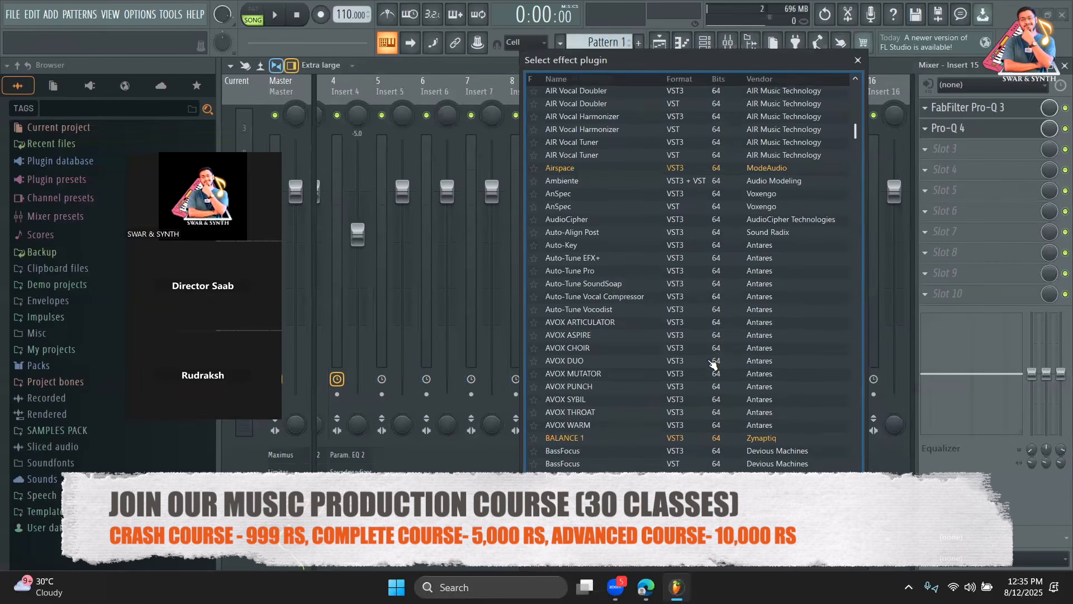
double_click(624, 271)
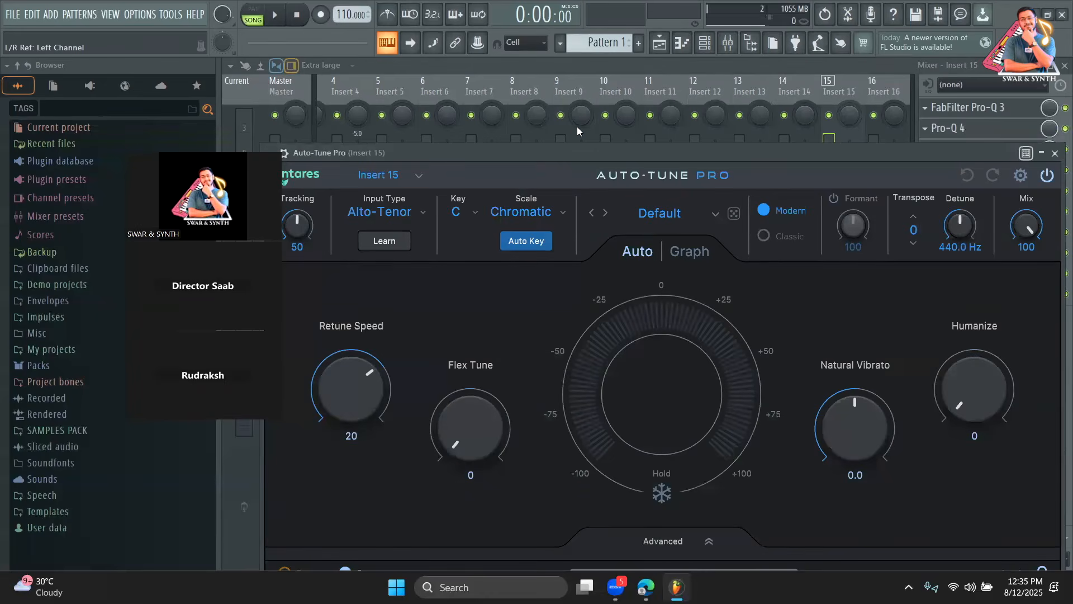
left_click_drag(565, 156, 501, 80)
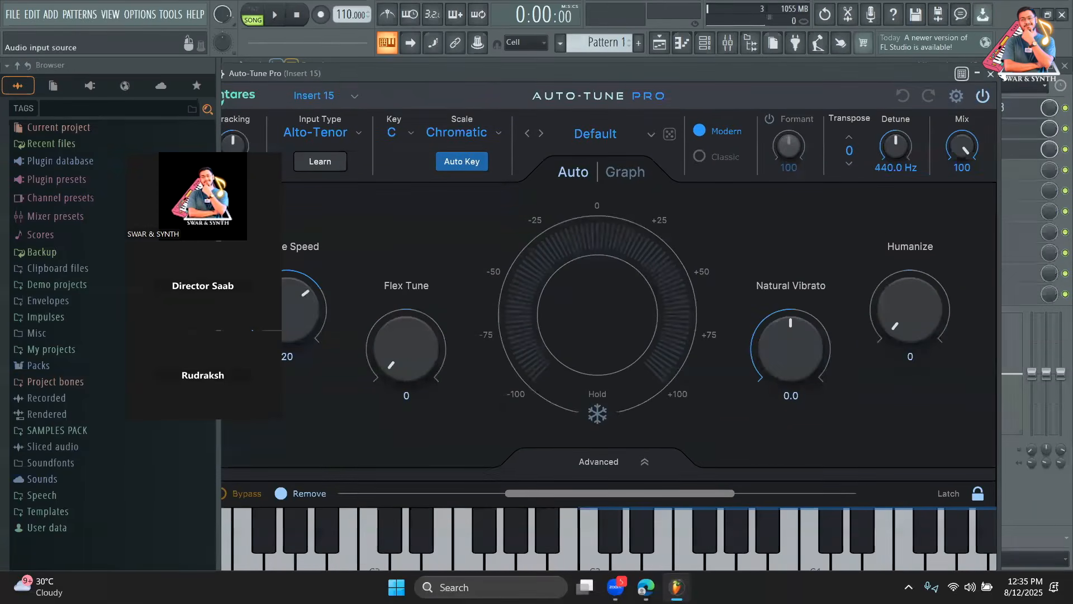
left_click(991, 74)
Search the effect plugins for "bet" and load Bettermaker Mastering Compressor DSP into the fourth slot of Insert 15, then close its editor
left_click(966, 167)
mouse_move(944, 186)
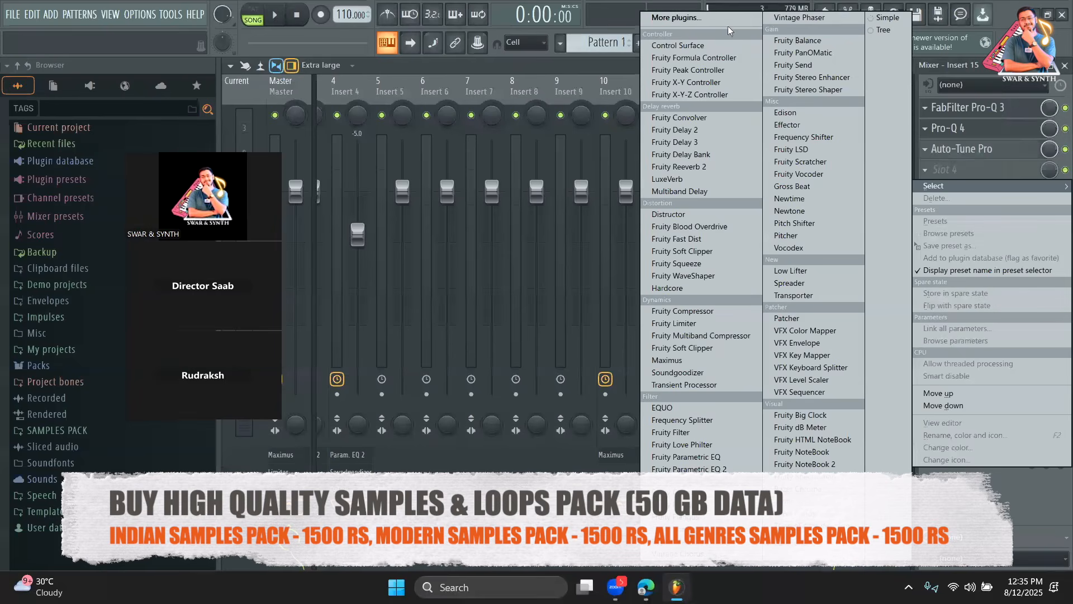
left_click(727, 19)
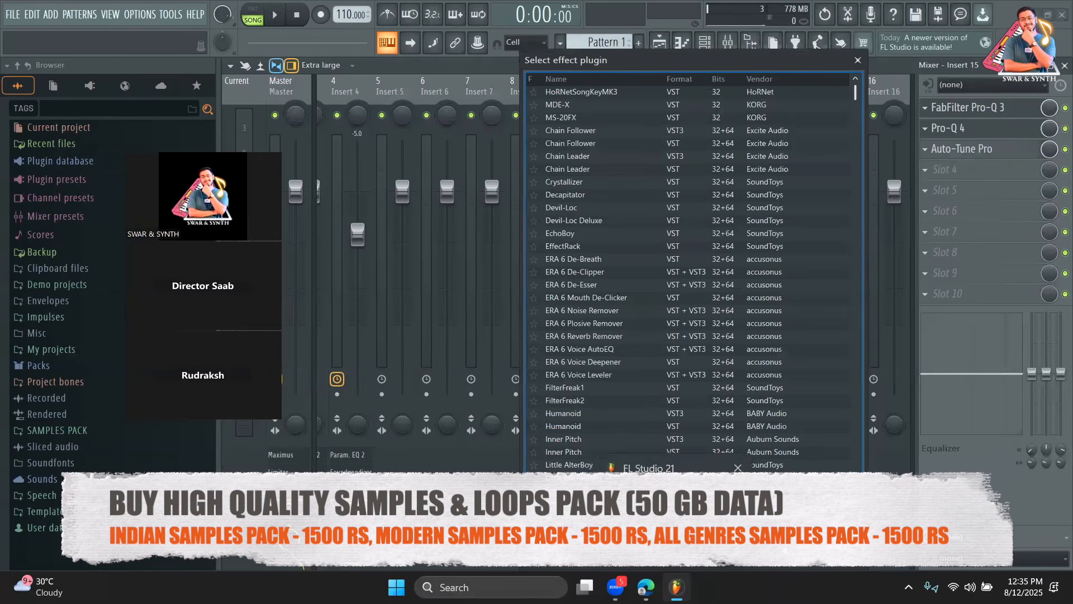
left_click(774, 550)
type("bet")
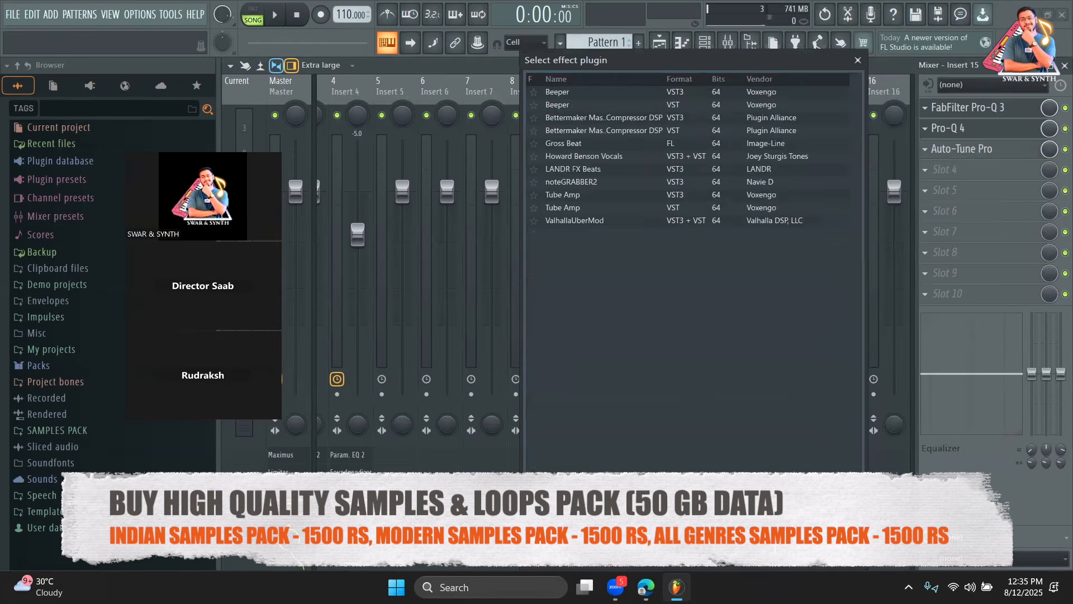
double_click(698, 106)
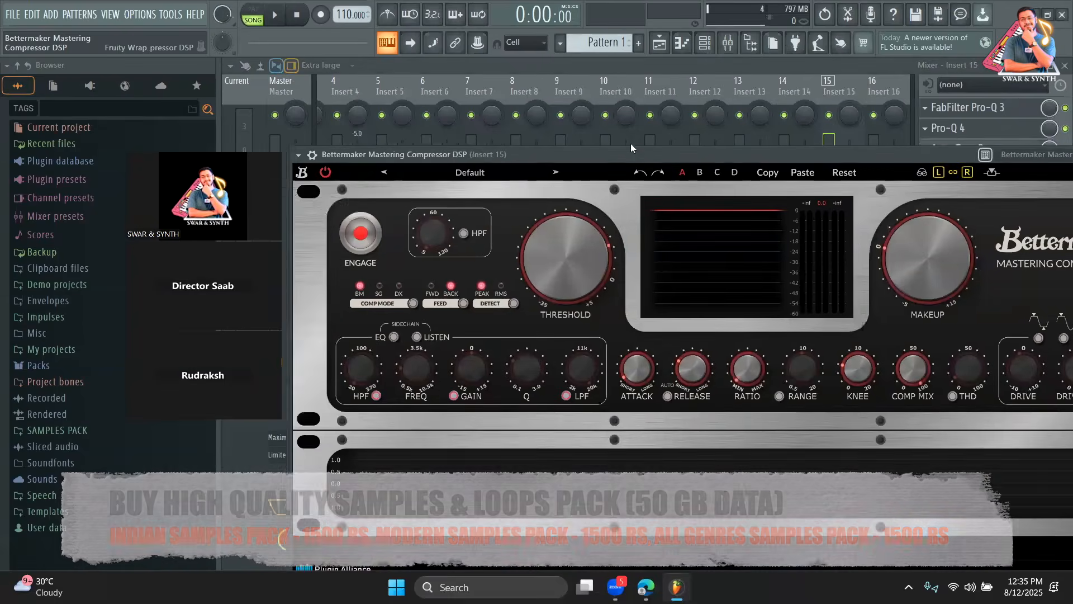
left_click_drag(631, 148, 417, 138)
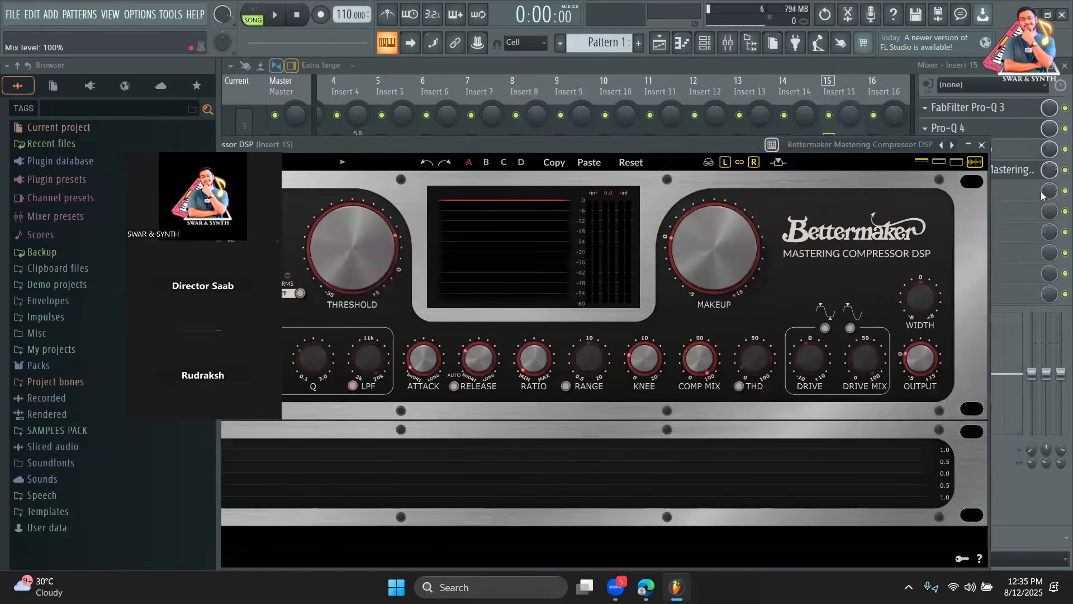
left_click(1043, 194)
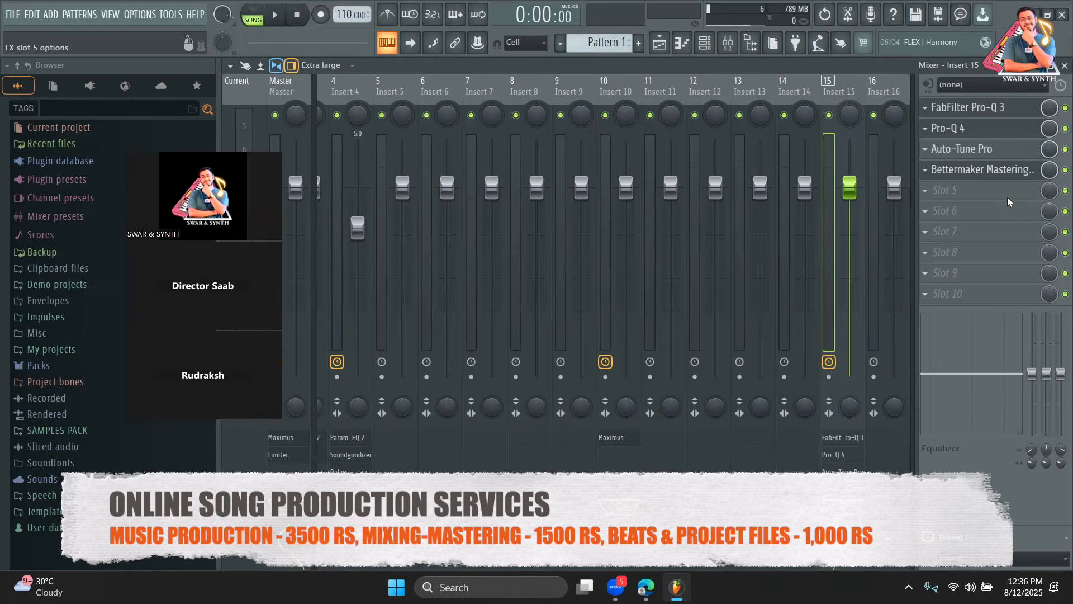
Browse the full effect plugin list and load Lindell 902 De-esser into the fifth slot of Insert 15, displaying its full editor
left_click(1009, 201)
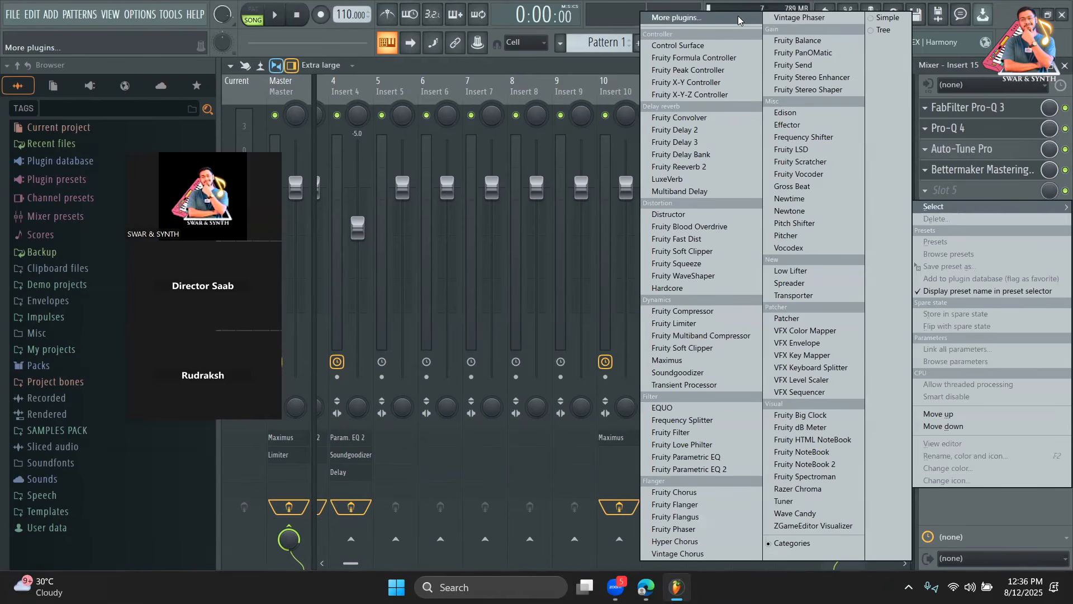
left_click(738, 18)
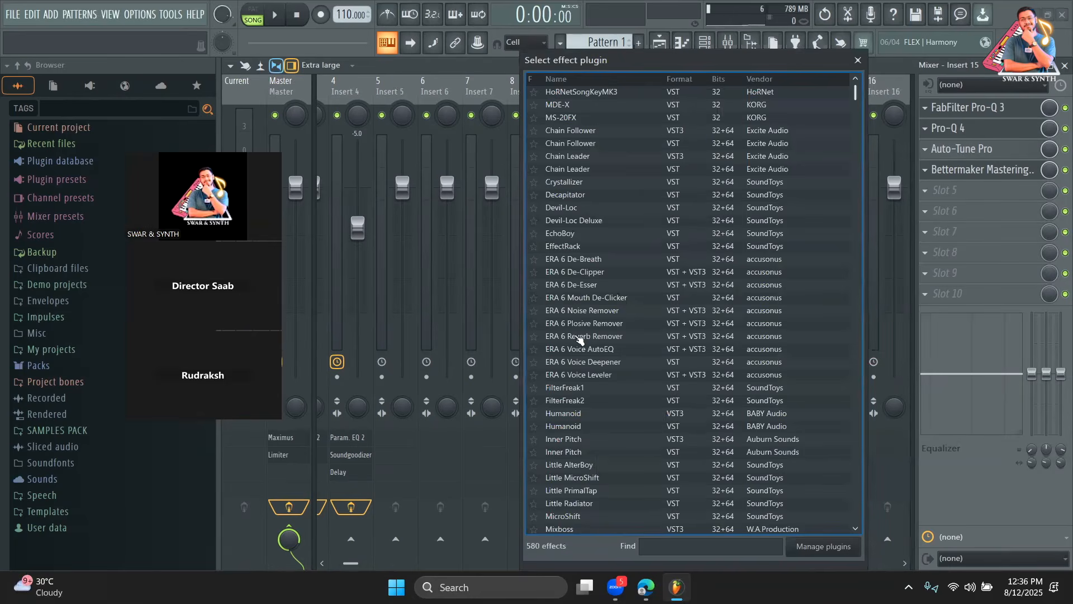
scroll(617, 368, "down", 4)
scroll(616, 367, "down", 6)
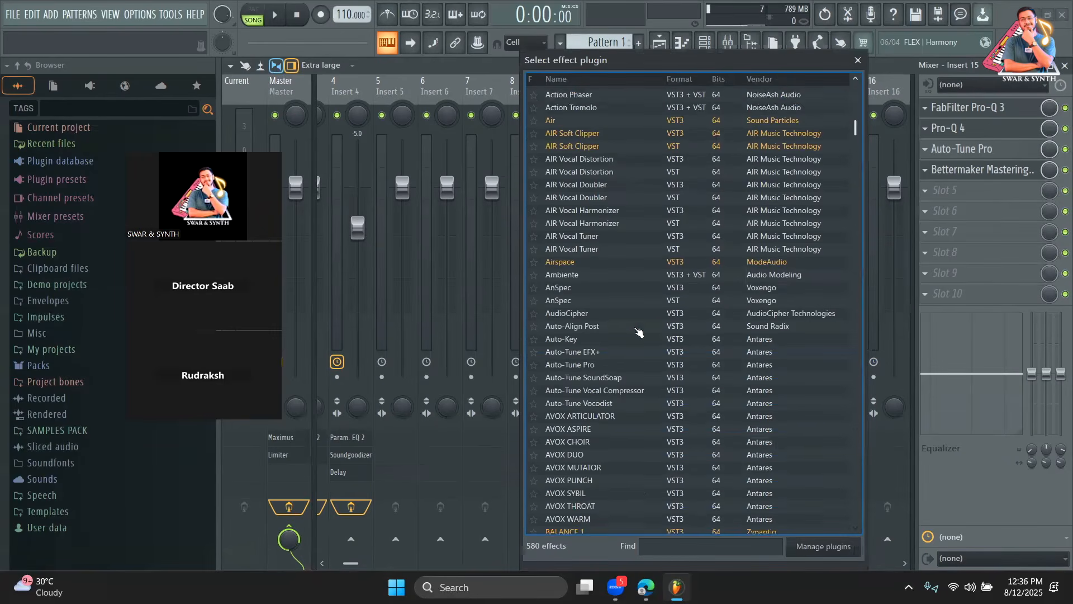
scroll(678, 263, "down", 4)
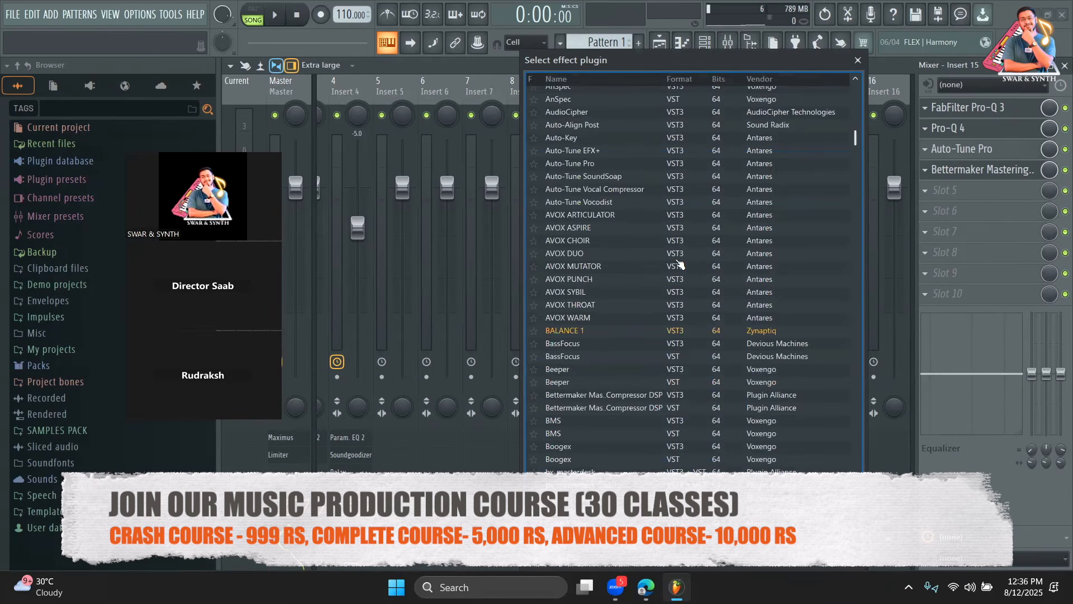
scroll(680, 263, "down", 4)
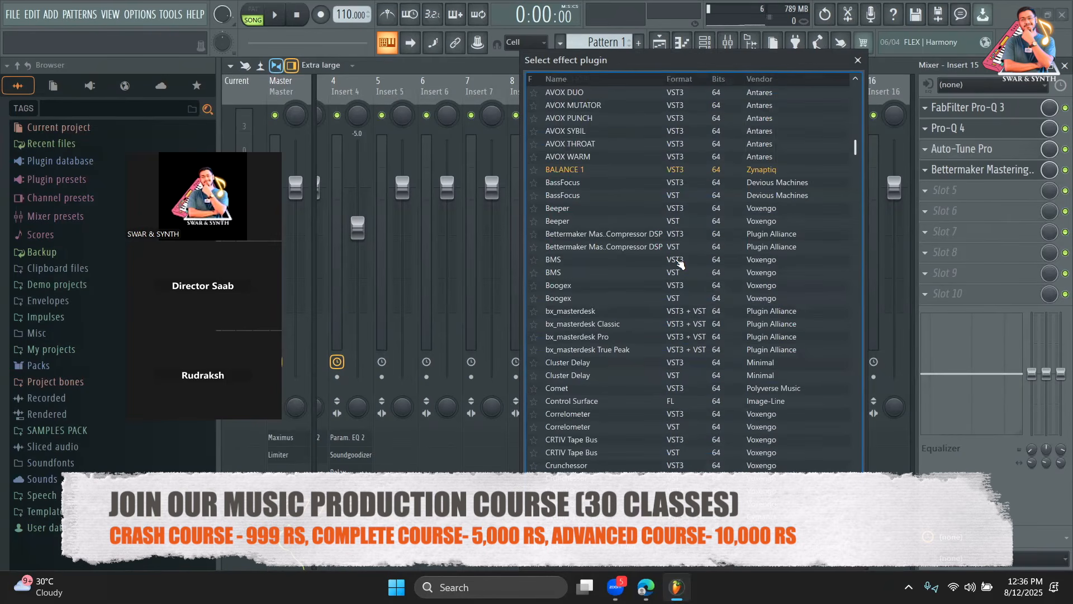
scroll(680, 263, "down", 12)
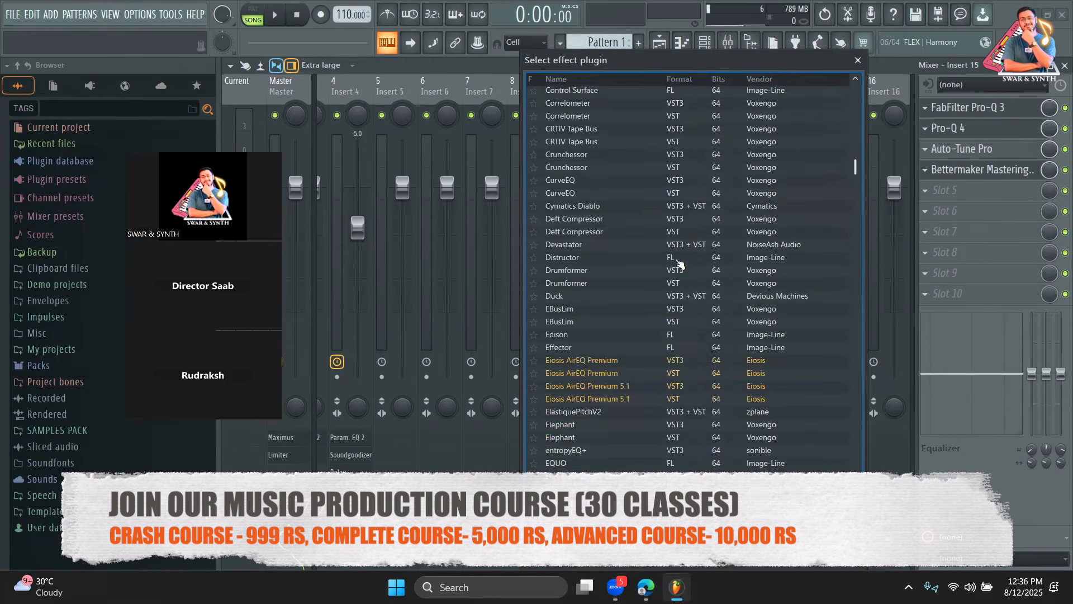
scroll(679, 263, "down", 10)
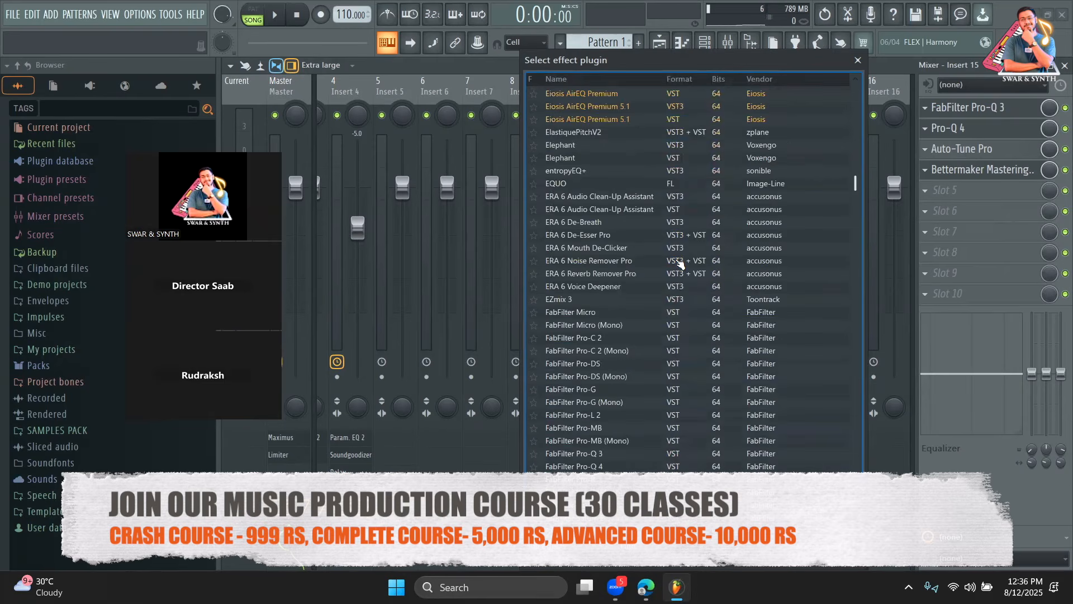
scroll(688, 250, "down", 20)
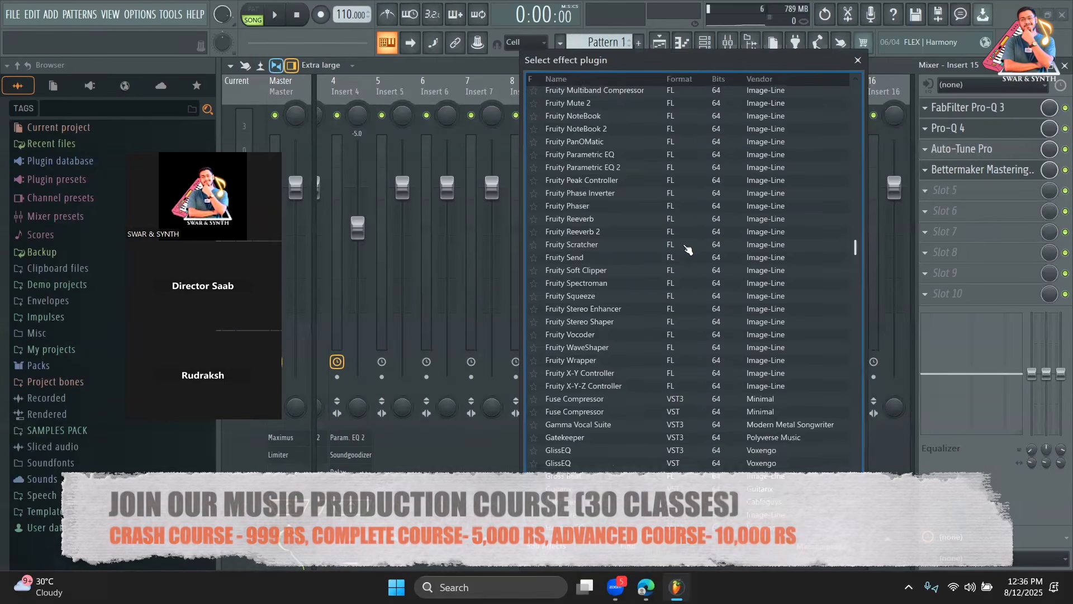
scroll(693, 248, "down", 8)
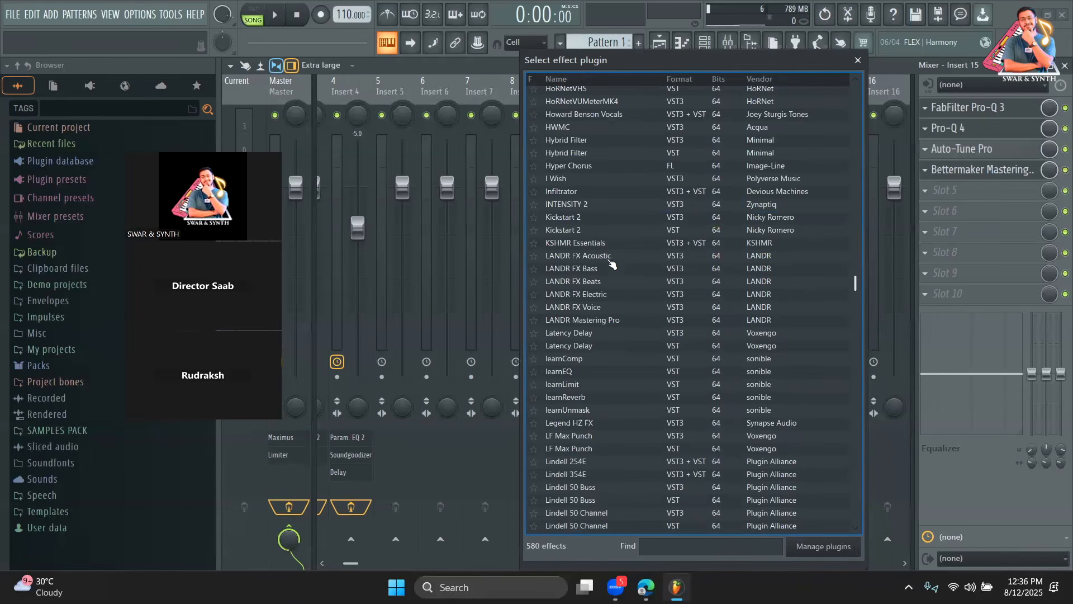
scroll(655, 303, "down", 11)
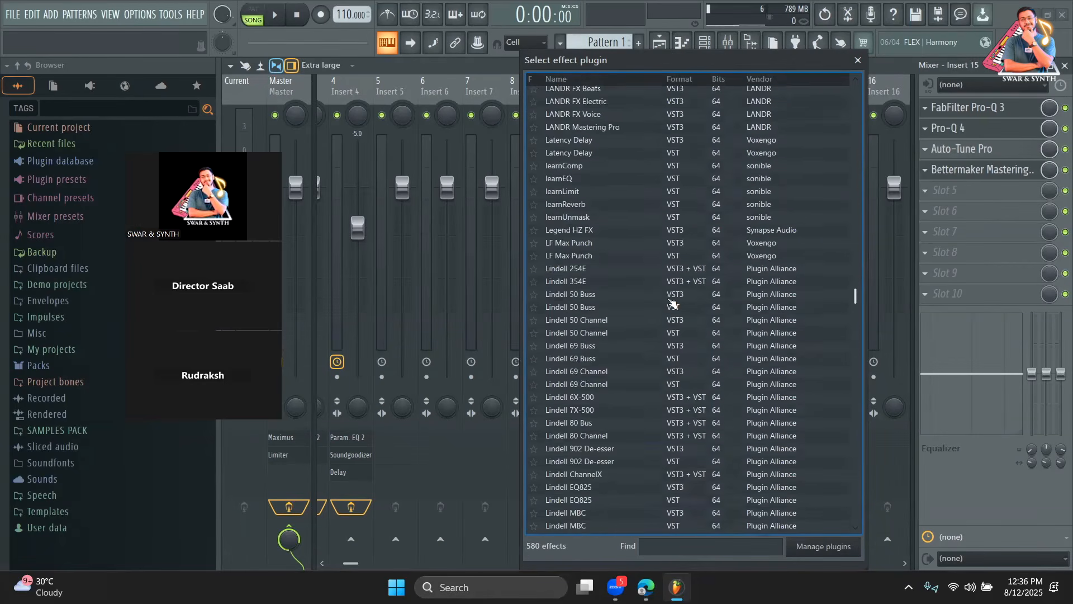
scroll(667, 297, "down", 1)
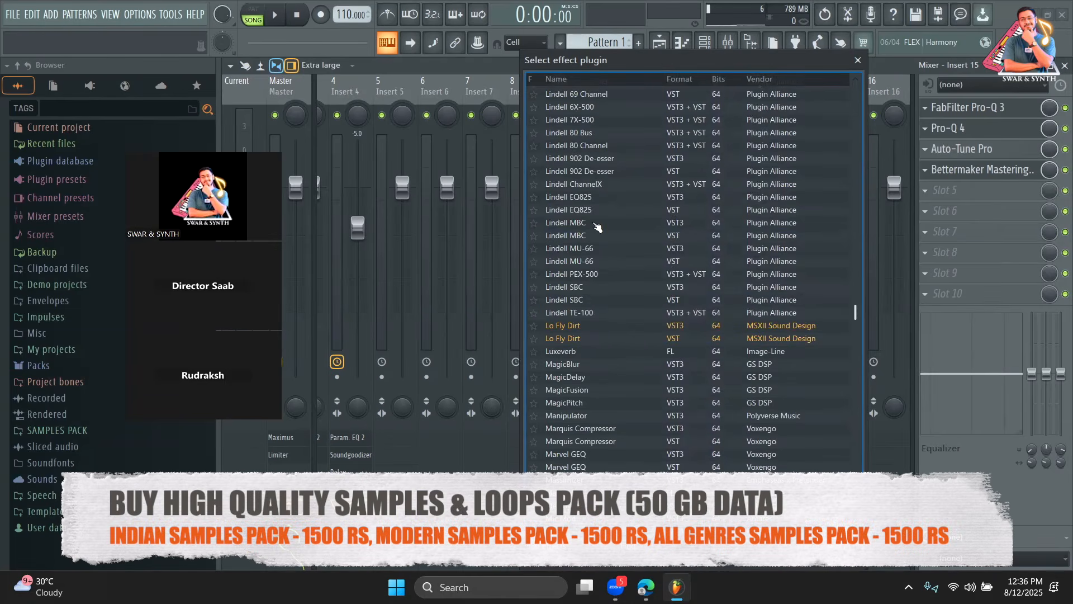
left_click(629, 159)
double_click(628, 159)
left_click(567, 190)
left_click(499, 194)
double_click(499, 193)
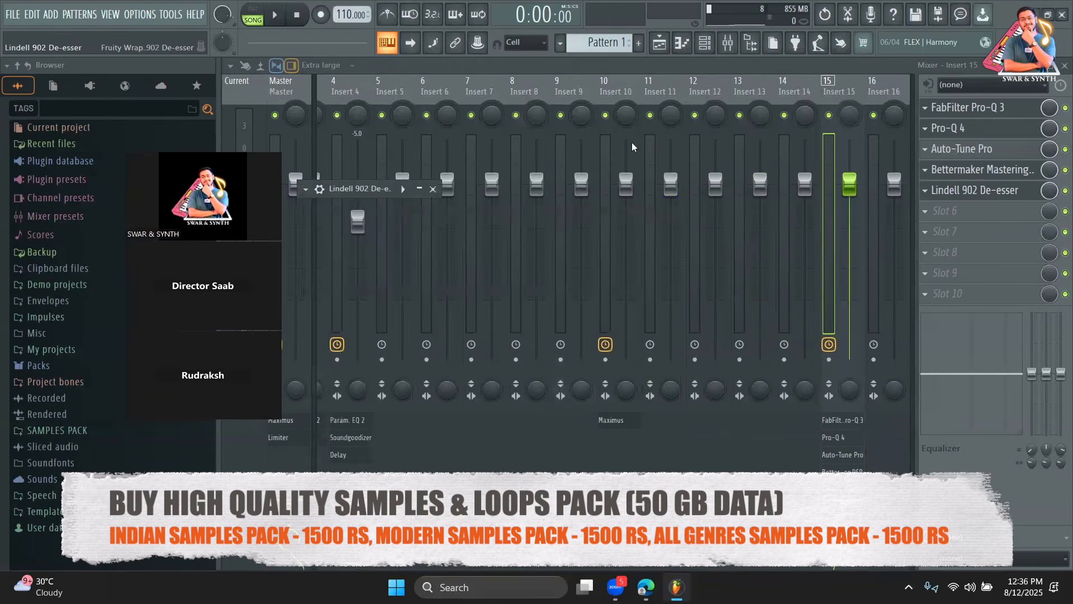
double_click(416, 188)
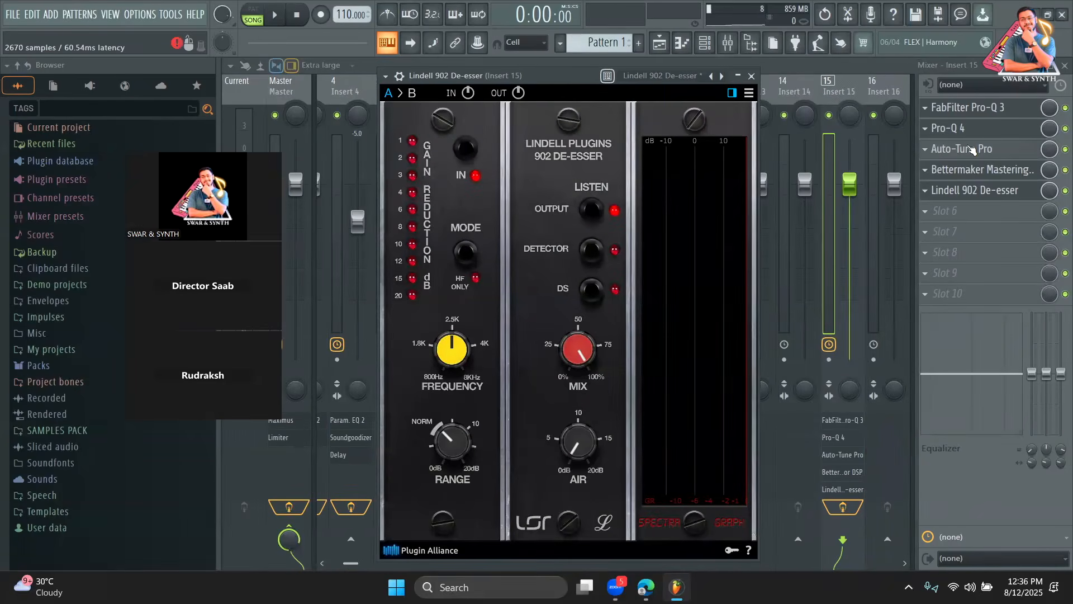
View FabFilter Pro-Q 3 again, load Nuro Audio's Xvox Pro into the sixth slot of Insert 15, and close its editor
left_click(976, 108)
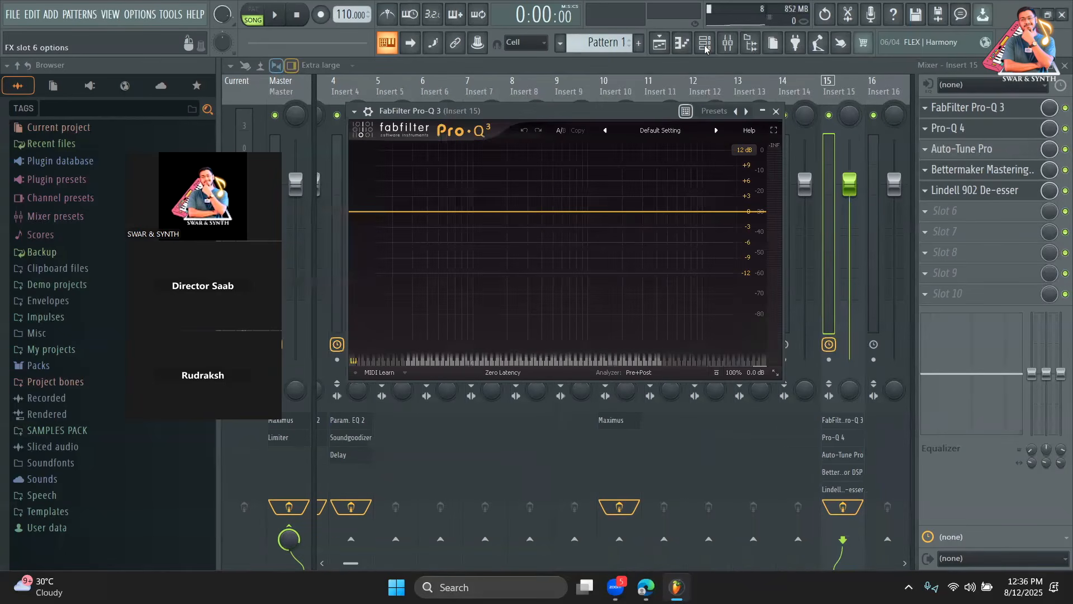
left_click(945, 212)
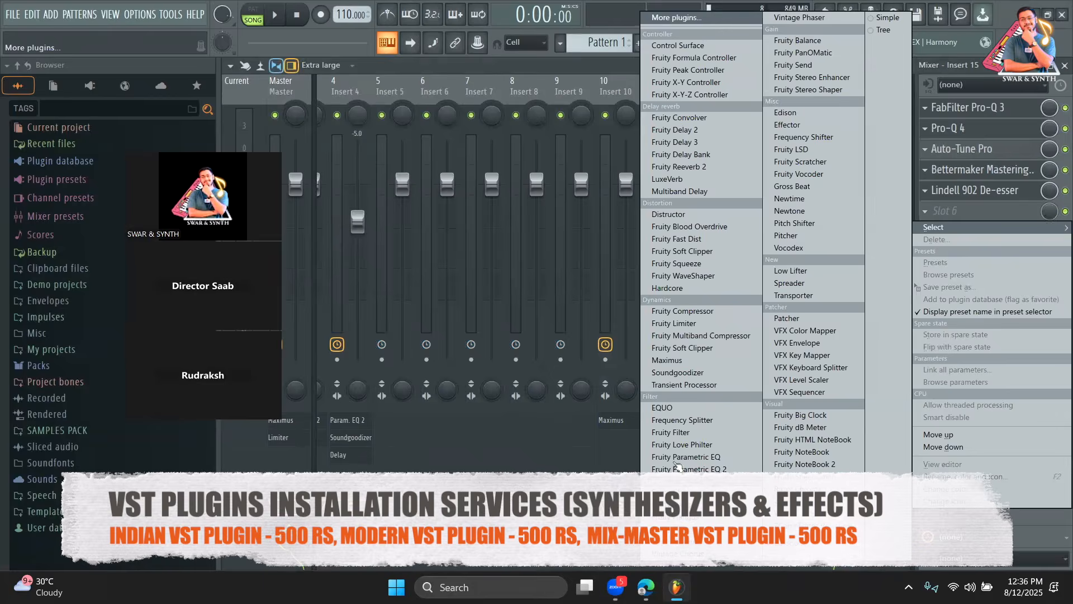
left_click(704, 19)
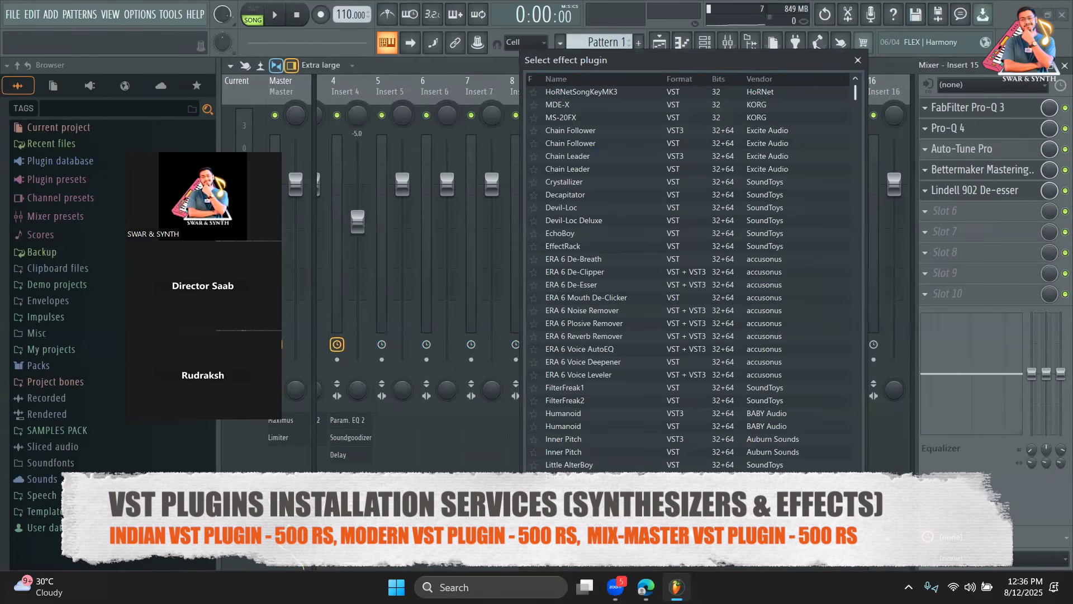
scroll(691, 280, "down", 5)
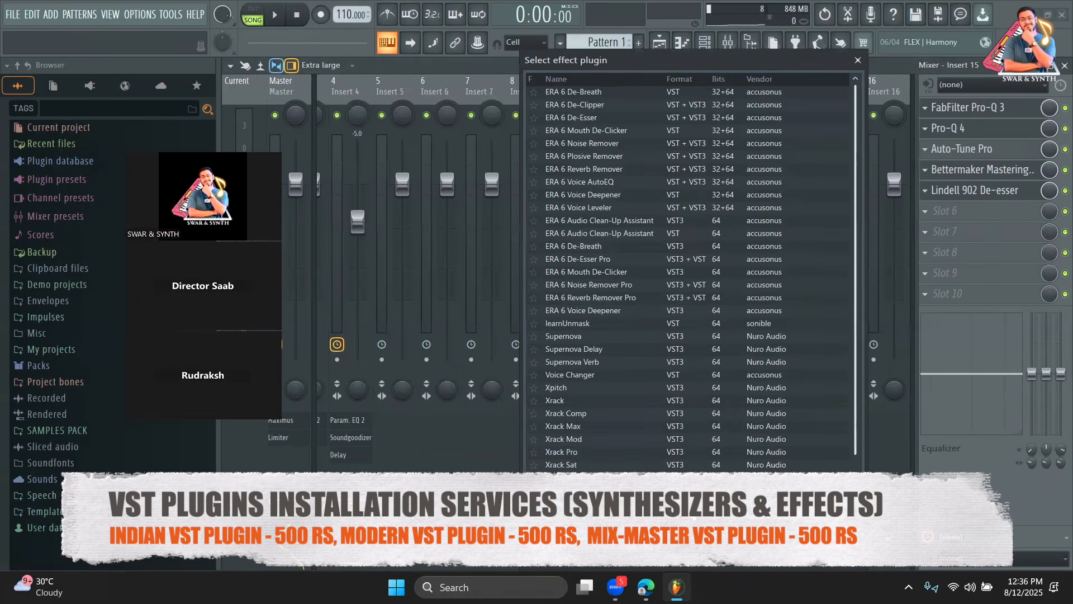
scroll(690, 268, "down", 7)
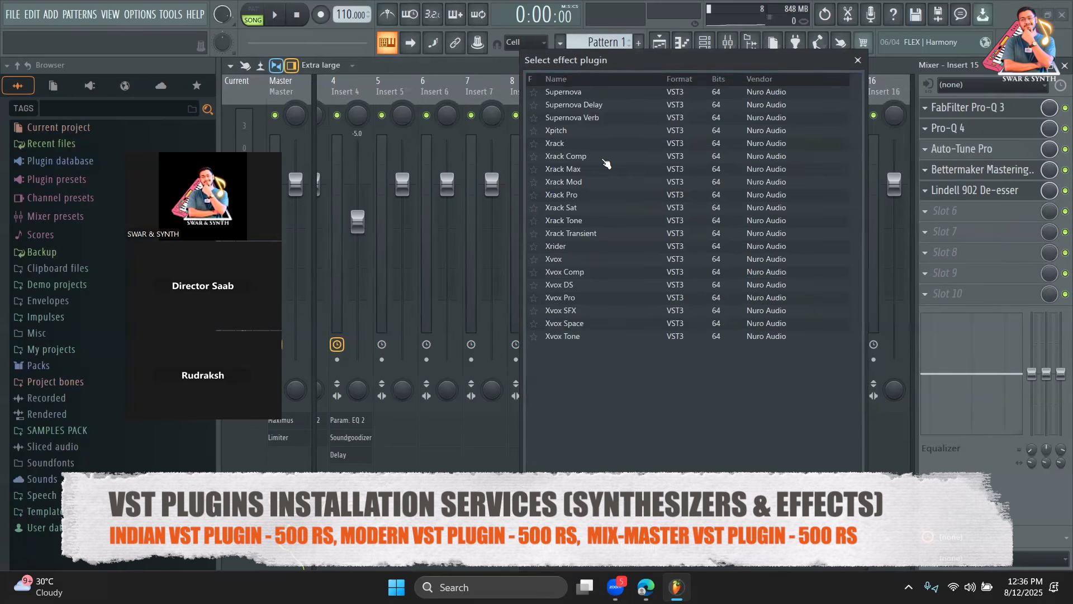
double_click(590, 299)
left_click_drag(555, 213, 516, 68)
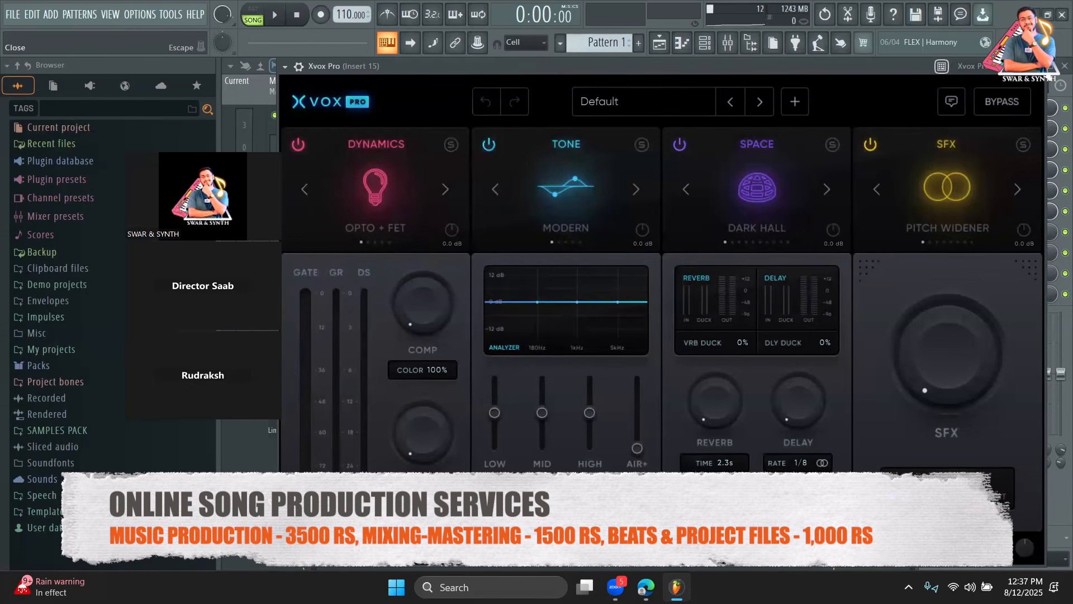
left_click(1065, 66)
Delete Xvox Pro and Lindell 902 De-esser from the sixth and fifth effect slots of Insert 15
left_click(927, 213)
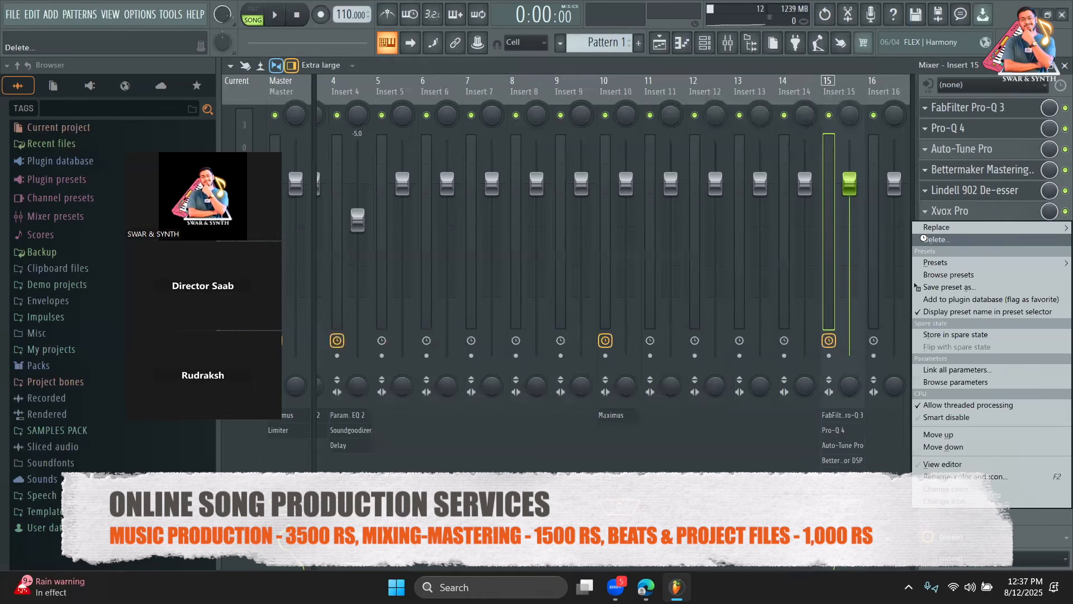
left_click(924, 238)
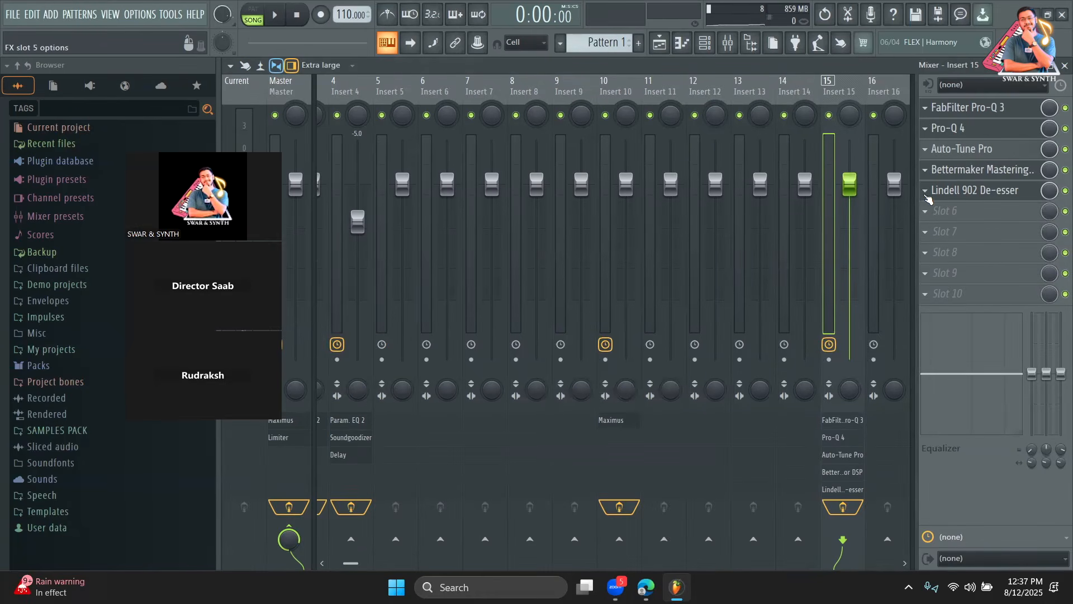
left_click(925, 196)
left_click(935, 218)
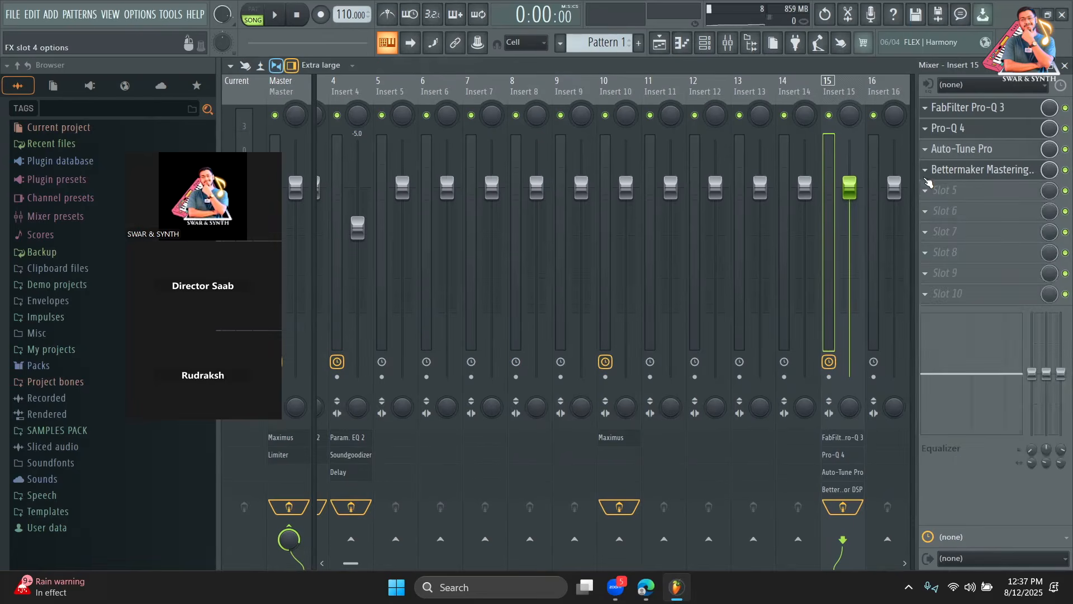
Delete Bettermaker Mastering Compressor DSP, Auto-Tune Pro, Pro-Q 4 and FabFilter Pro-Q 3 from Insert 15, emptying its effect slots
left_click(926, 177)
left_click(932, 198)
left_click(926, 150)
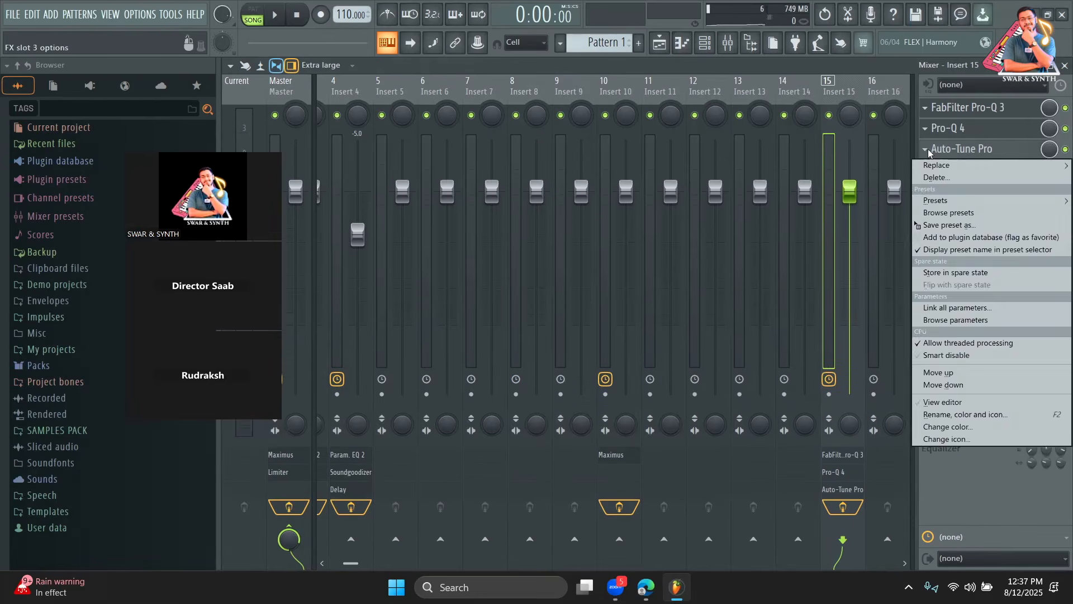
left_click(932, 178)
left_click(926, 129)
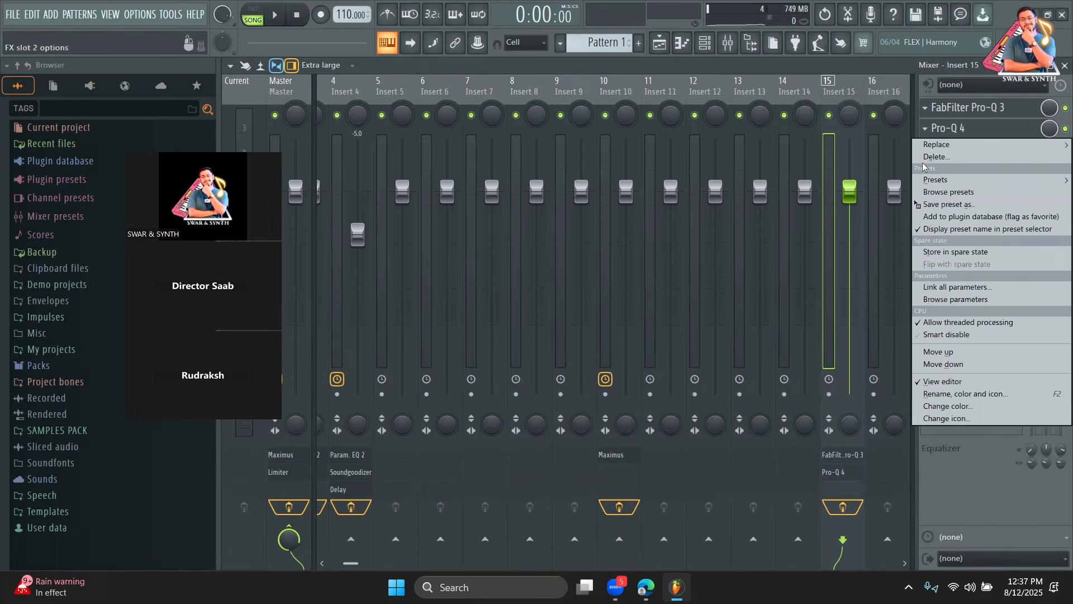
left_click(926, 158)
left_click(926, 108)
left_click(935, 137)
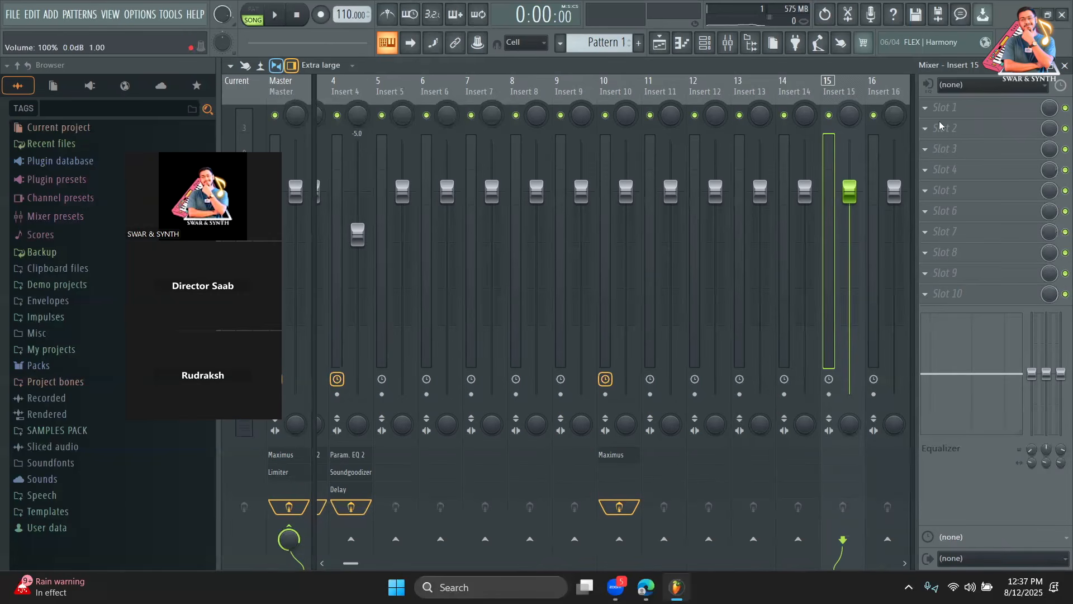
Select the Master track and display its Maximus editor, moving the editor clear of the effect slots
left_click(281, 84)
left_click(950, 107)
left_click_drag(453, 167, 642, 120)
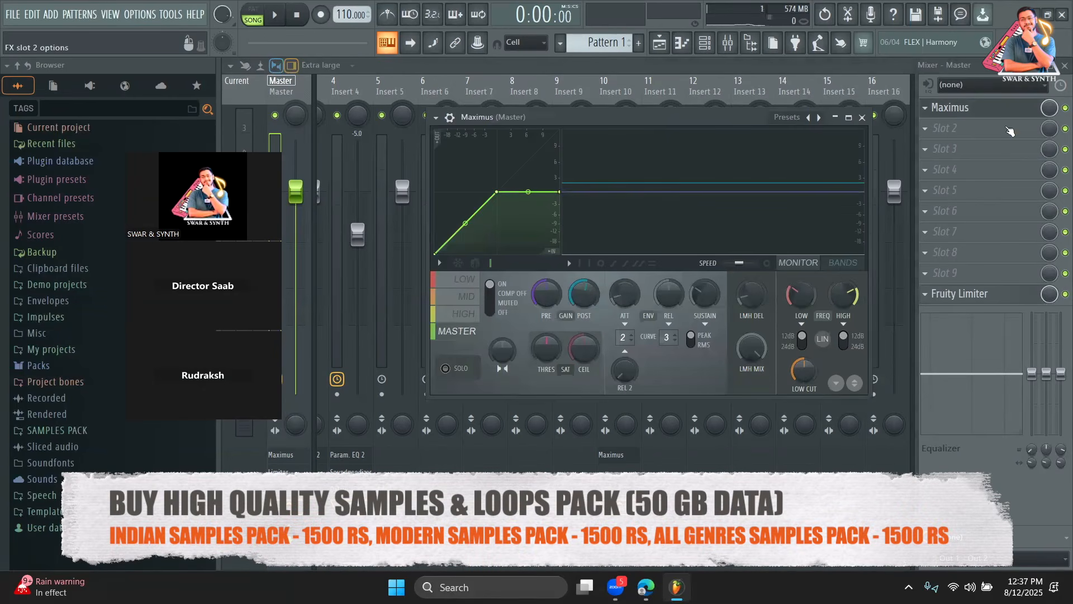
Search the effect plugins for "oz" and load Ozone 11 into the second slot of the Master track
left_click(945, 128)
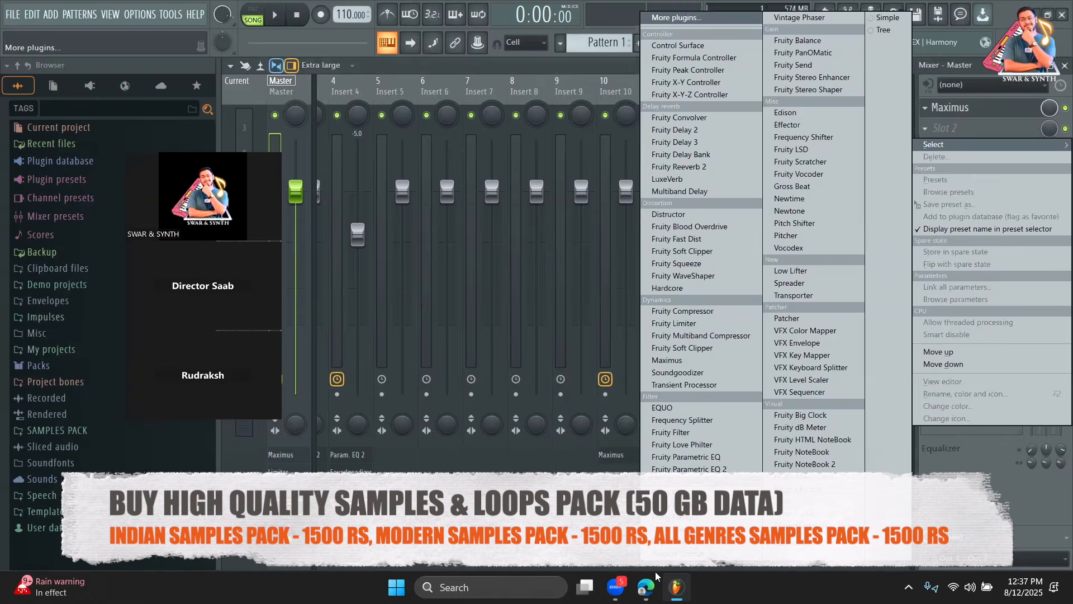
left_click(675, 18)
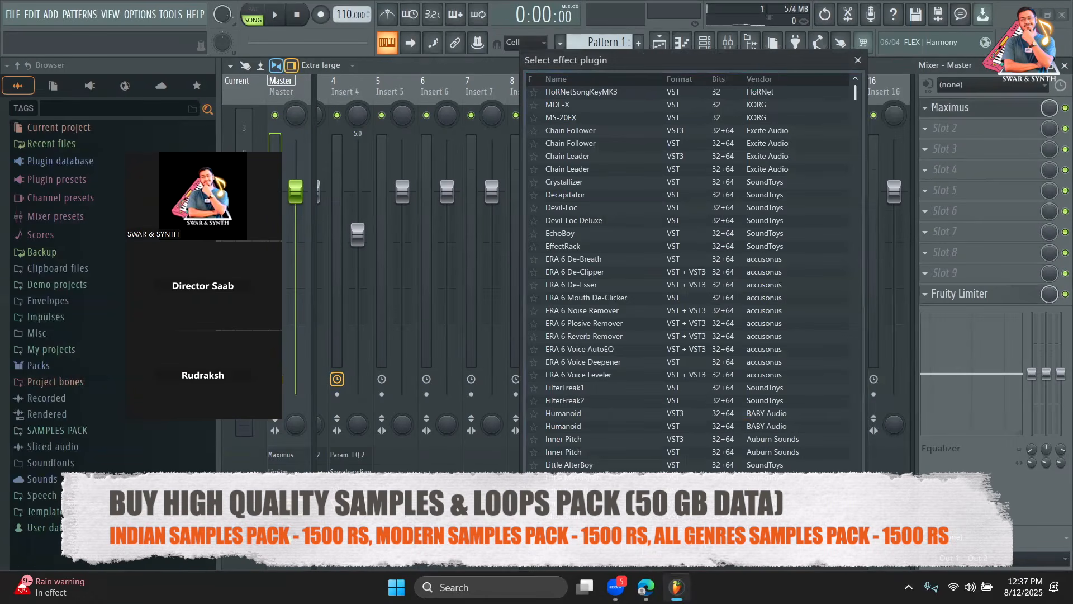
type("oz")
double_click(616, 105)
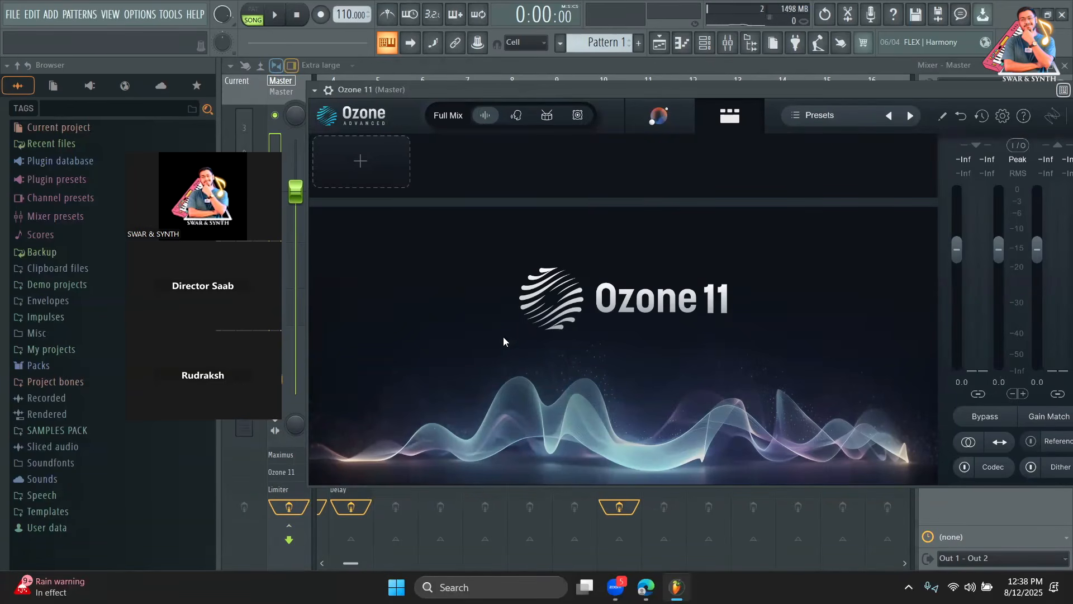
View Ozone 11's global presets, close the preset manager, and open the module choices for the empty chain slot
left_click(816, 117)
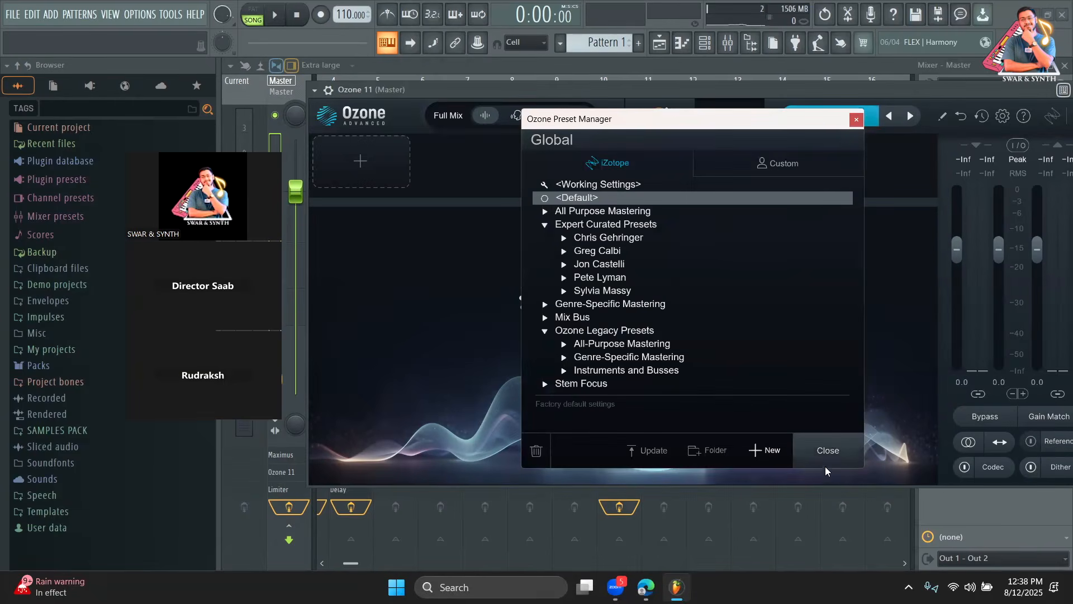
left_click(820, 451)
left_click(352, 157)
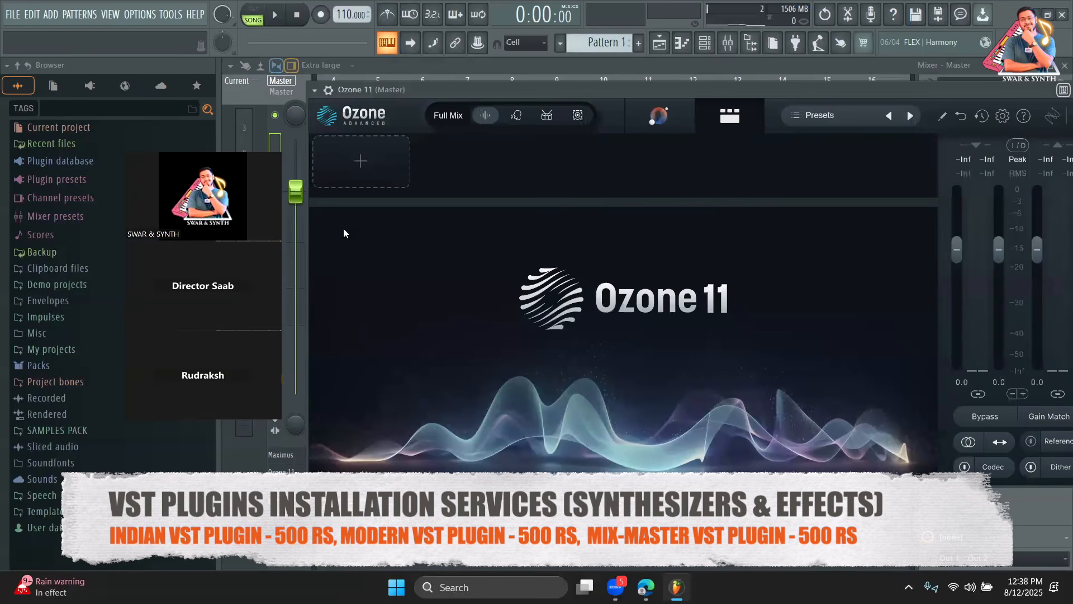